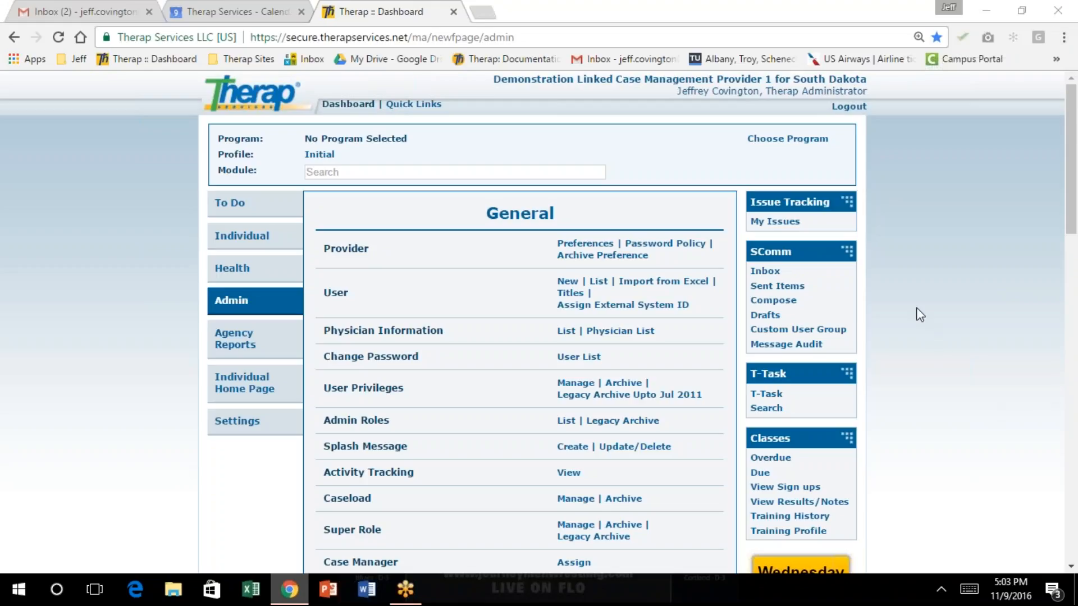
Step: Open the User List from the User row on the Admin tab
scroll(920, 313, "down", 2)
scroll(919, 313, "up", 2)
left_click_drag(349, 298, 317, 291)
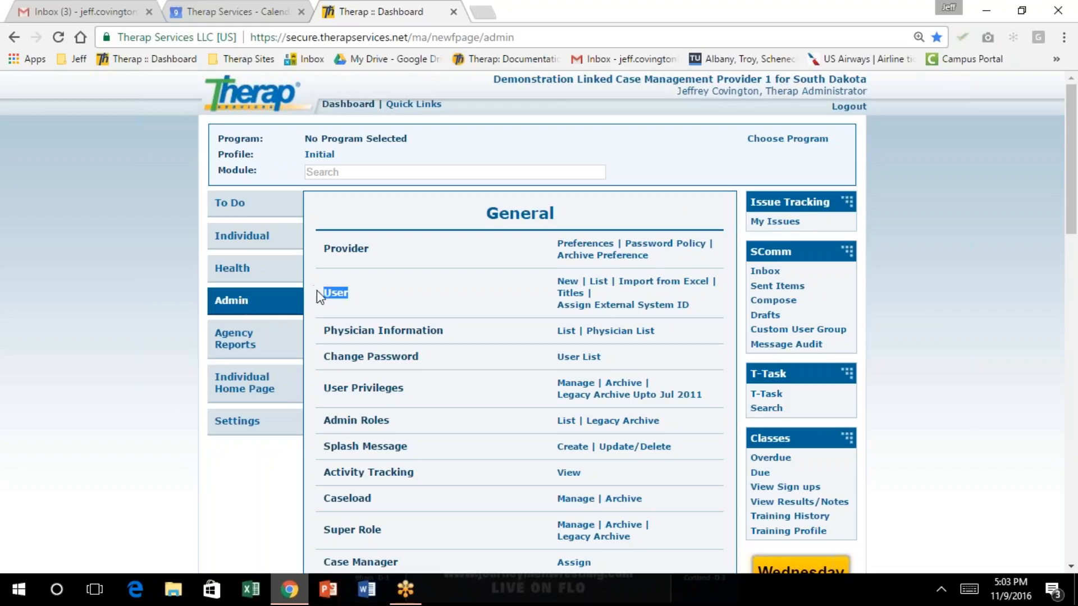
left_click(598, 283)
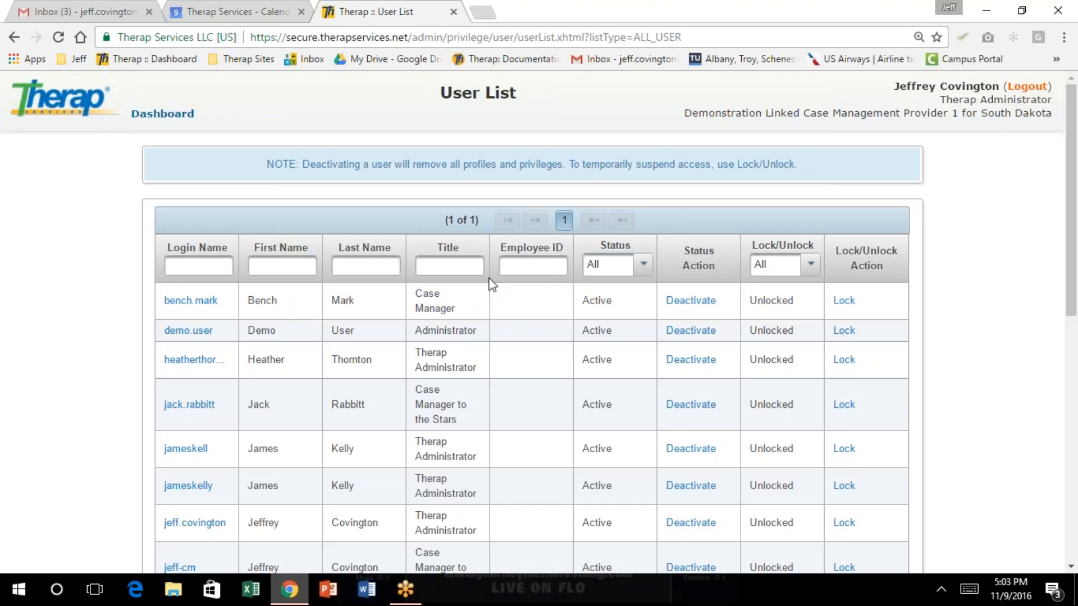
Step: Find the case manager account in the User List and open its user record
scroll(393, 281, "down", 3)
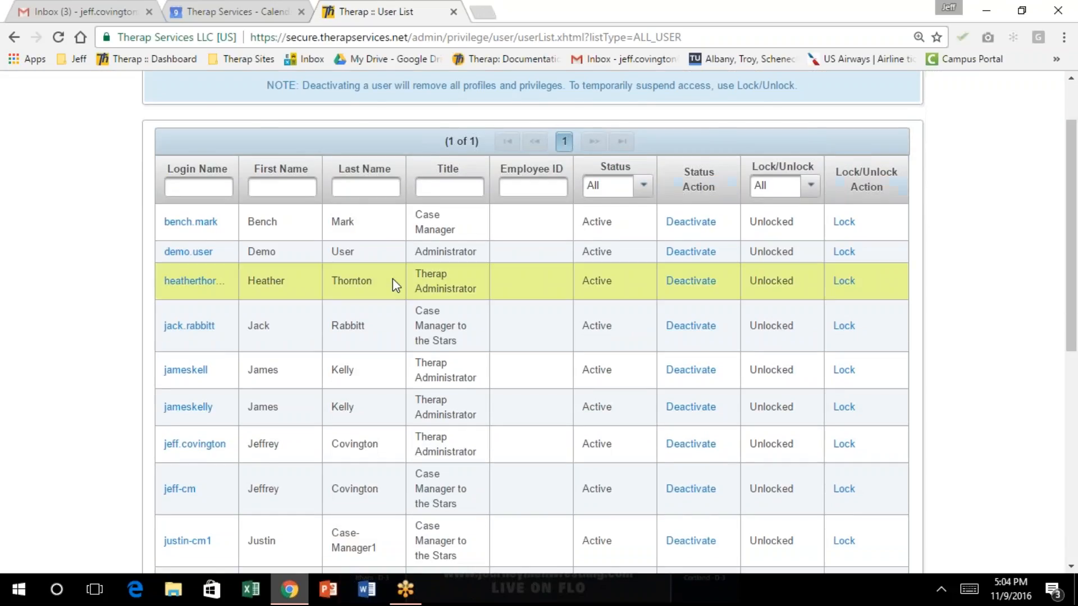
scroll(393, 278, "down", 1)
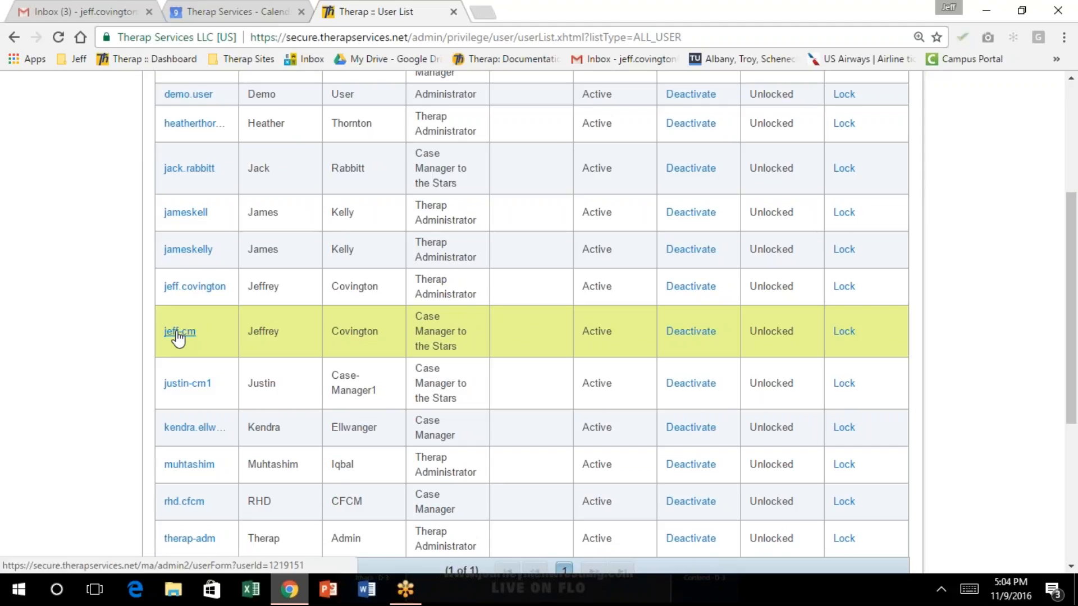
left_click(177, 333)
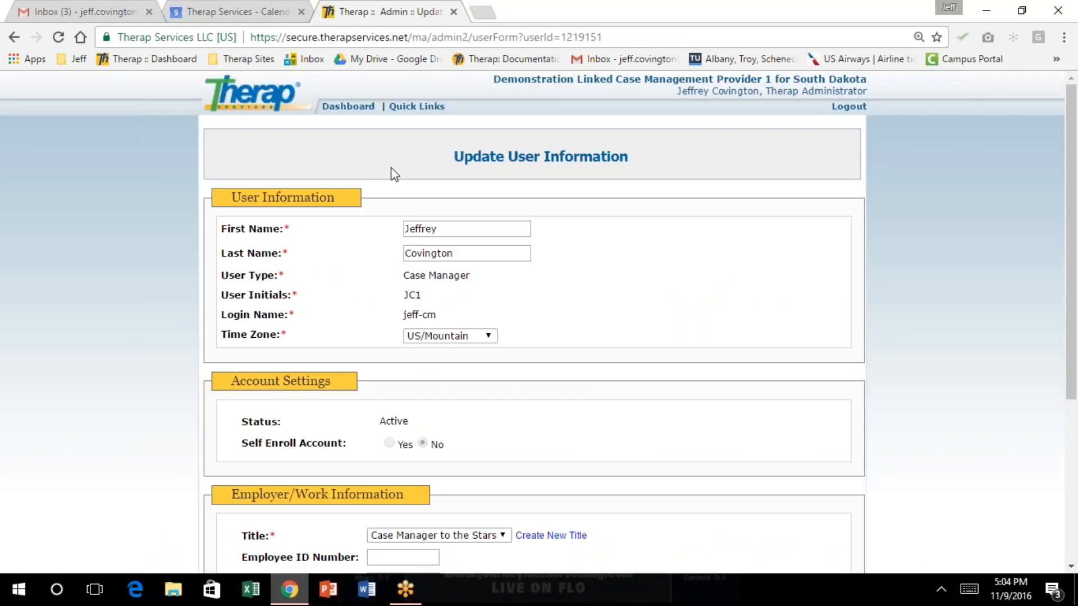
Step: Check the Case Manager user type, then save the user and continue to its privileges
scroll(361, 160, "down", 1)
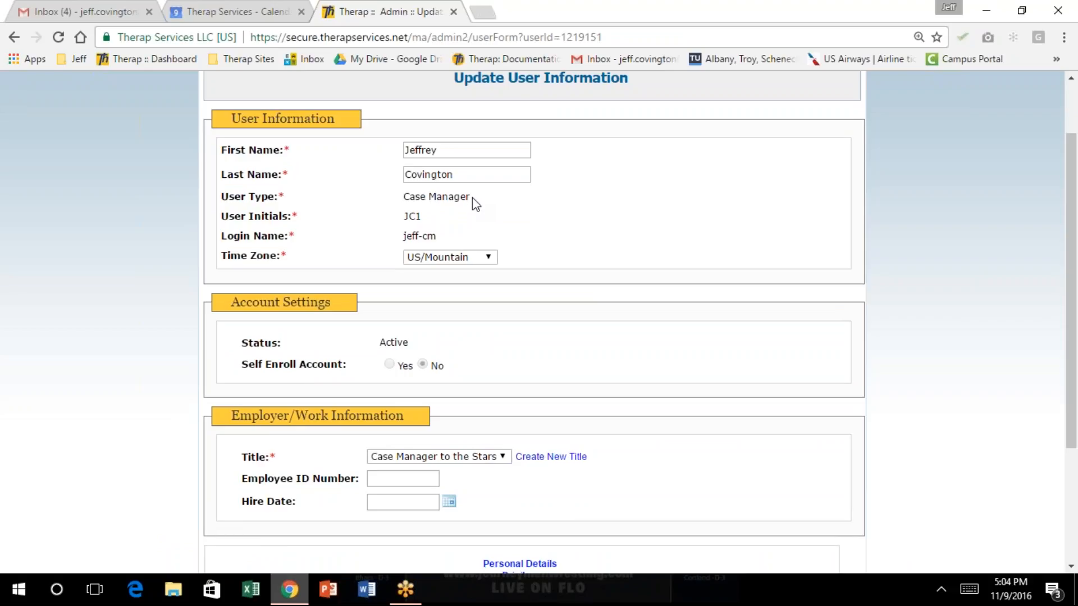
left_click_drag(465, 197, 399, 199)
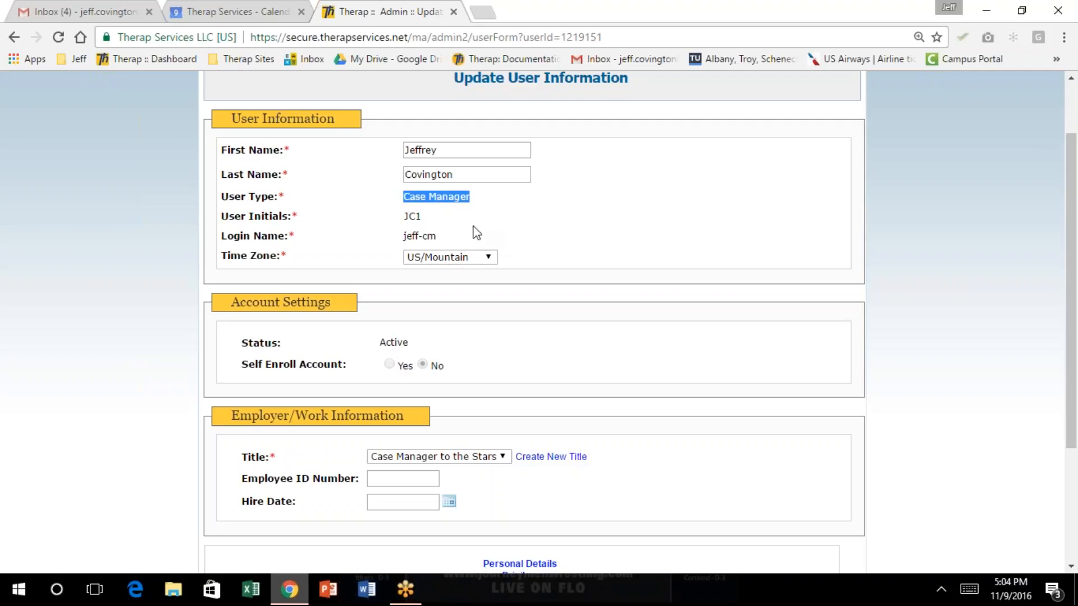
left_click(486, 203)
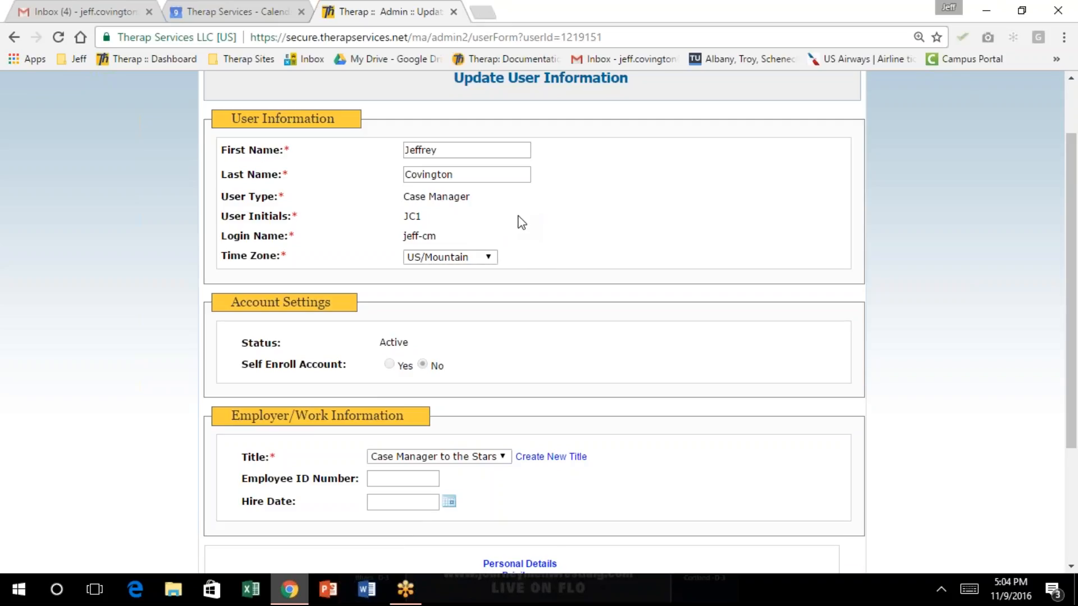
scroll(521, 223, "down", 2)
scroll(521, 222, "down", 3)
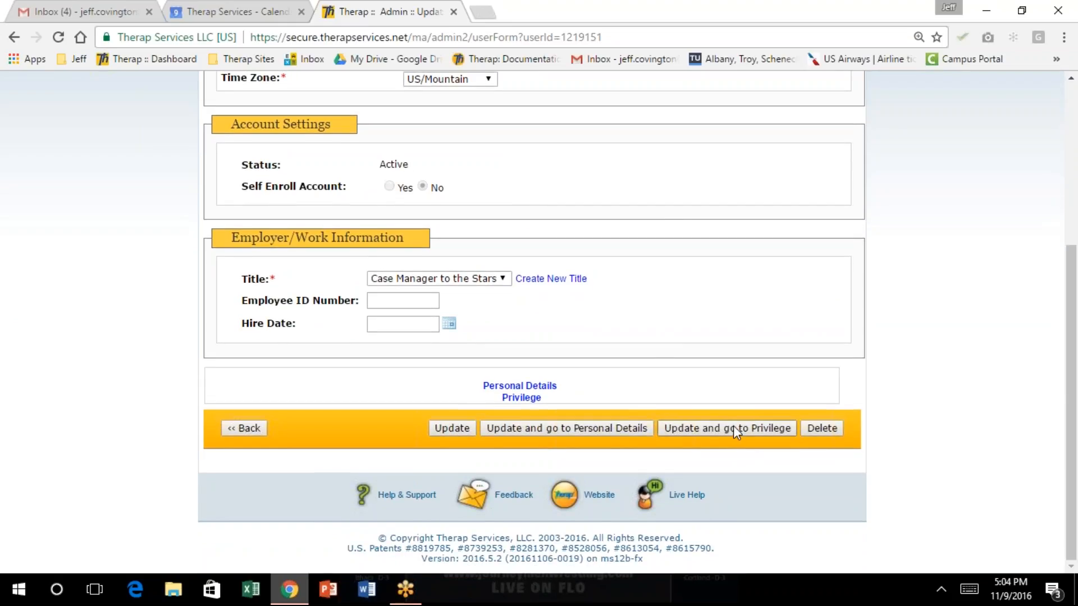
left_click(733, 428)
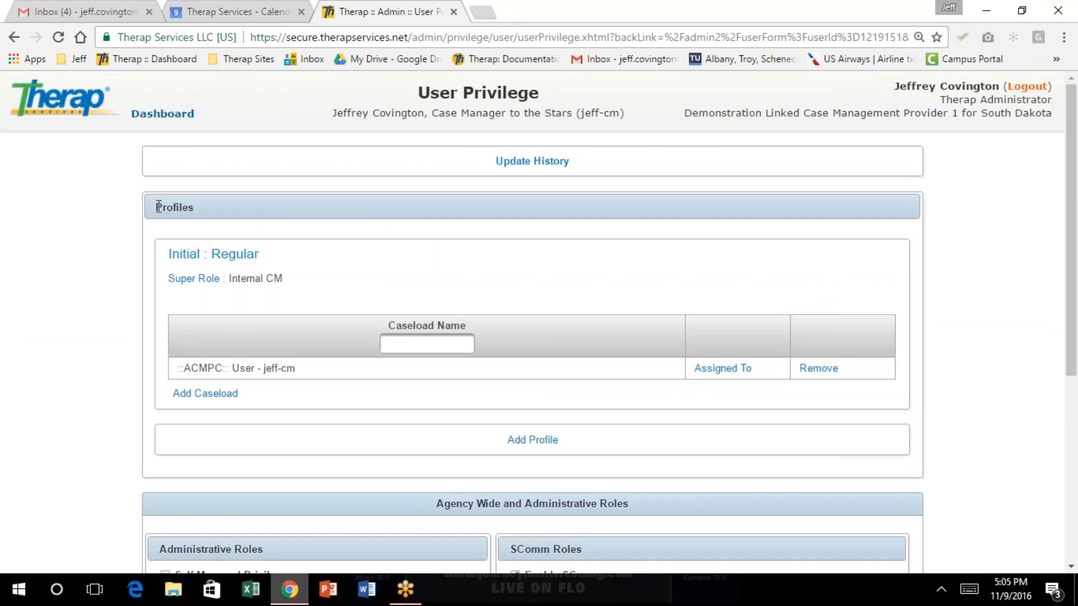
double_click(198, 207)
left_click_drag(264, 255, 153, 254)
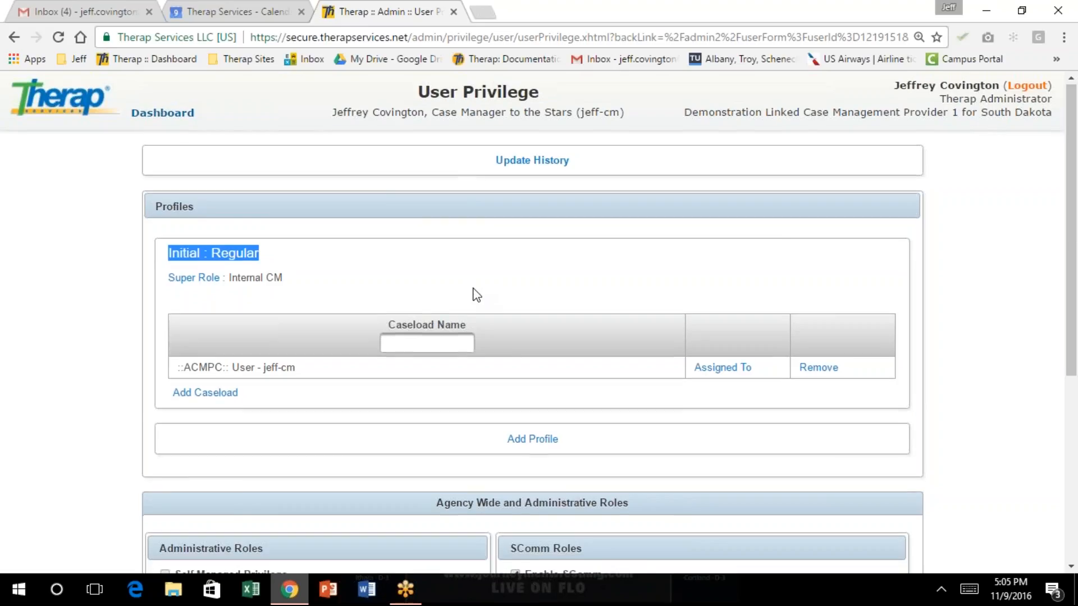
scroll(477, 294, "down", 1)
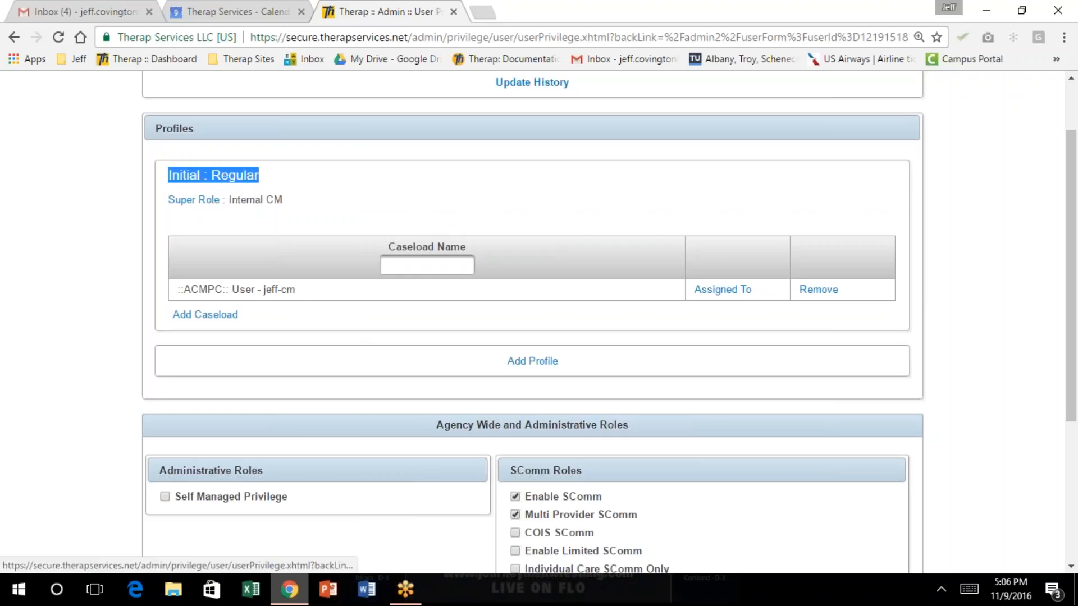
left_click(376, 183)
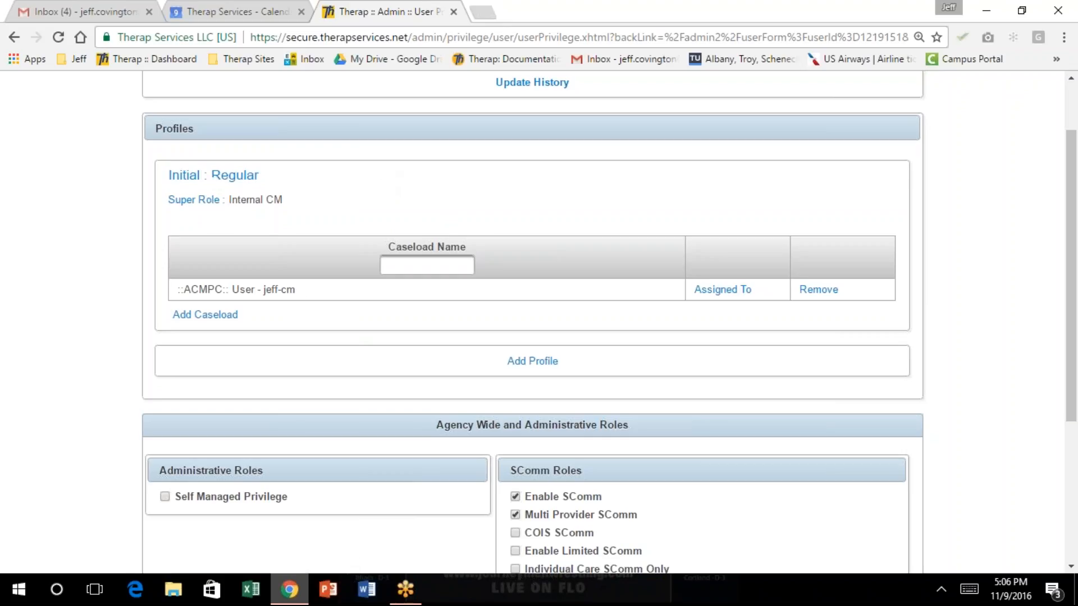
Step: Change the Initial profile's name to 'Internal CM'
left_click(234, 177)
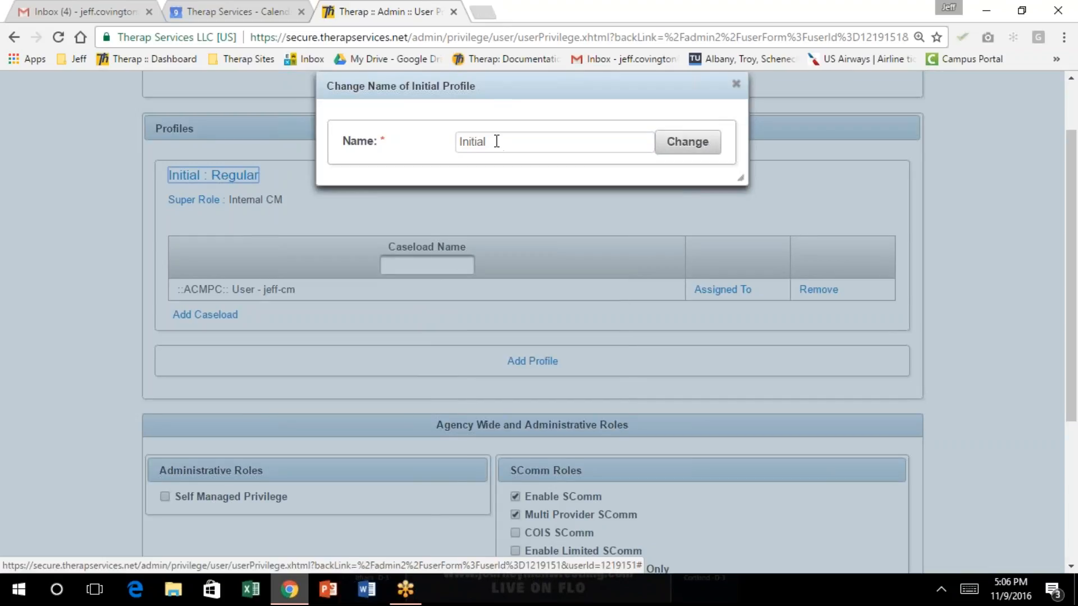
left_click_drag(495, 142, 449, 142)
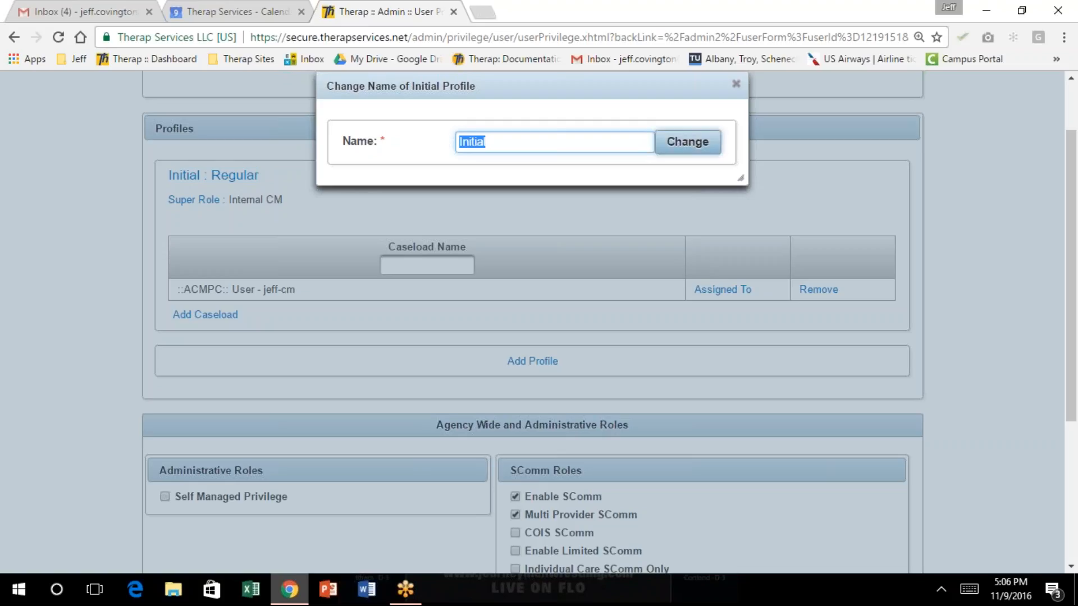
type("Int")
type("rnal Case Manage")
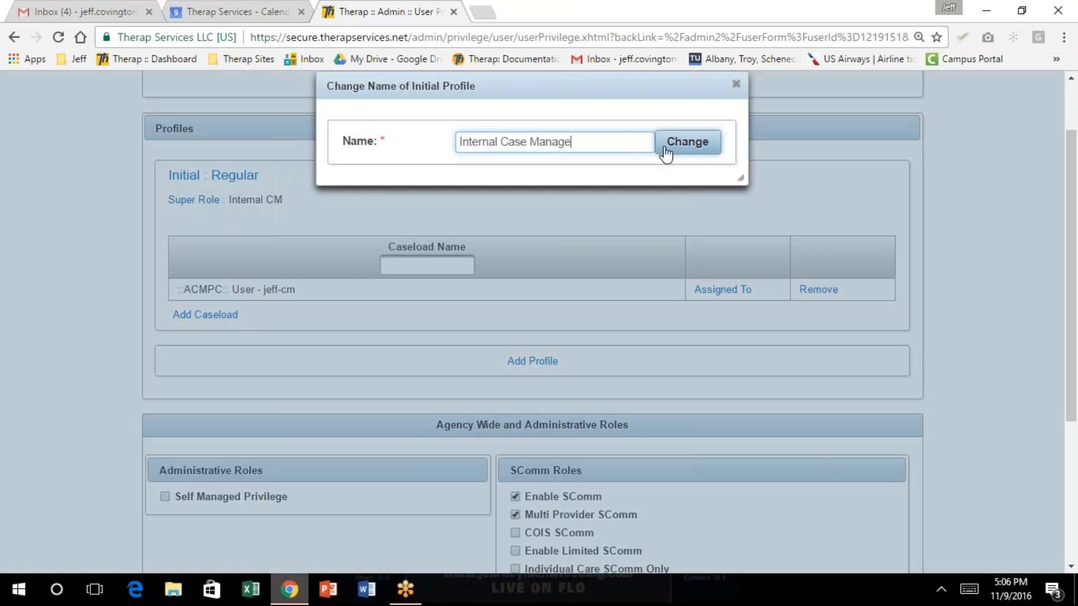
key("BackSpace")
key("BackSpace")
key("BackSpace")
key("BackSpace")
key("BackSpace")
key("BackSpace")
key("BackSpace")
key("BackSpace")
key("BackSpace")
key("BackSpace")
key("BackSpace")
type("CM")
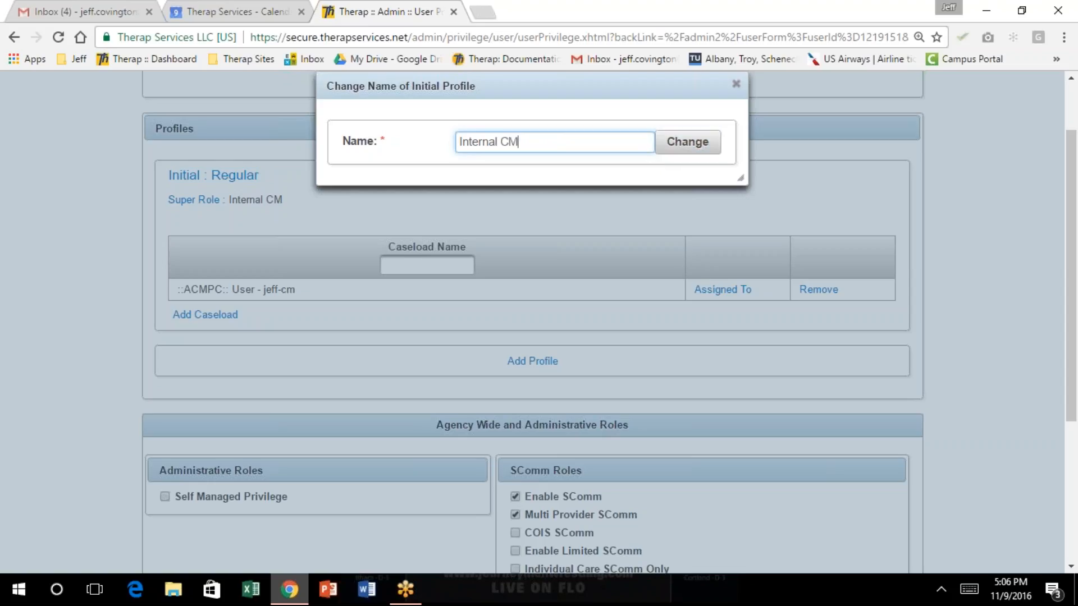
left_click(686, 142)
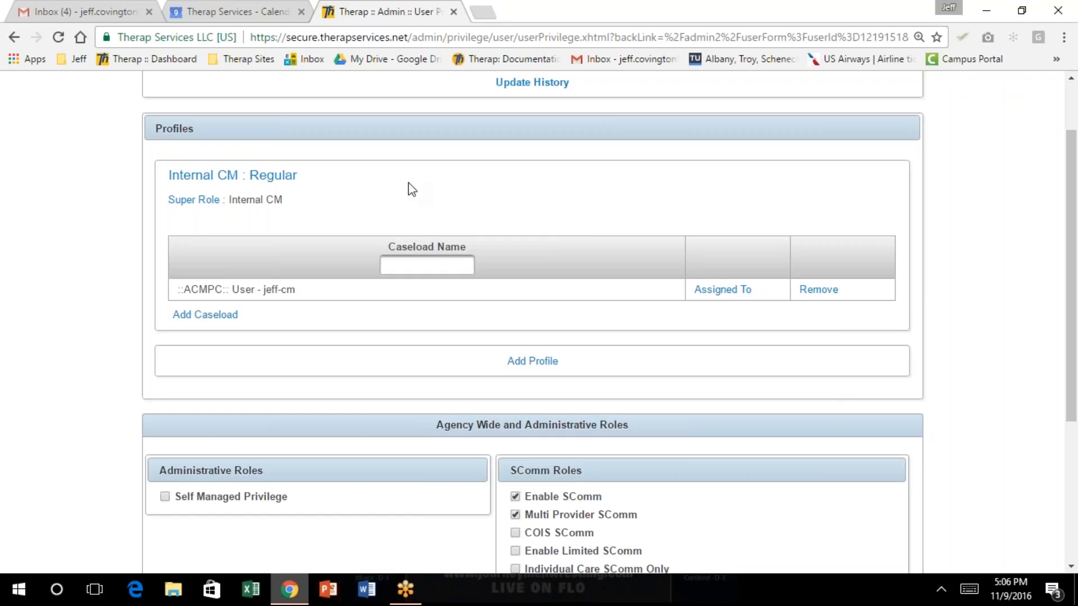
scroll(412, 189, "down", 1)
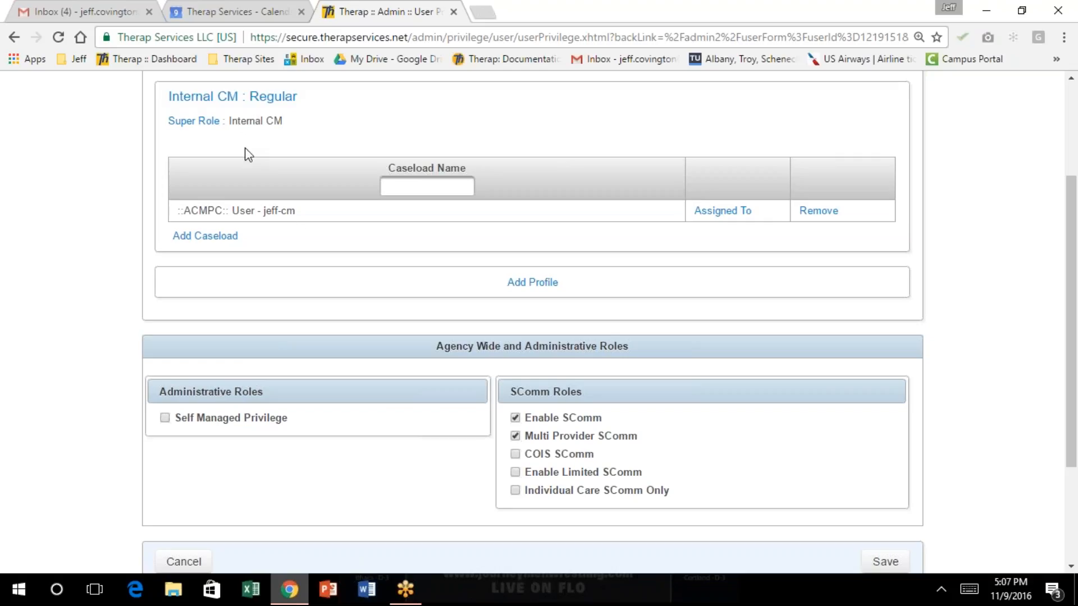
scroll(306, 210, "up", 3)
scroll(304, 212, "down", 2)
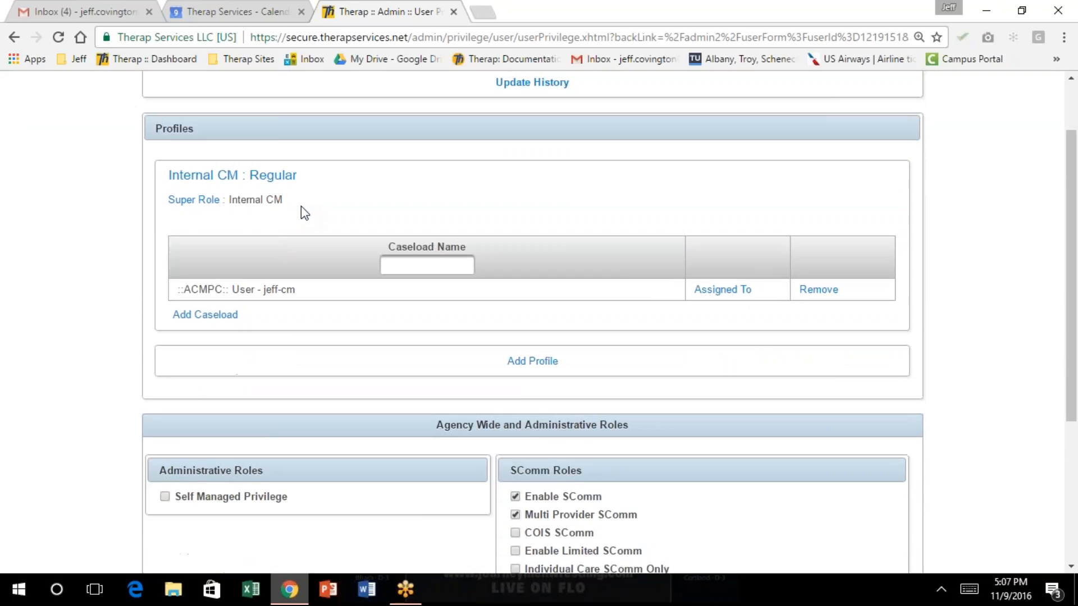
scroll(303, 213, "down", 2)
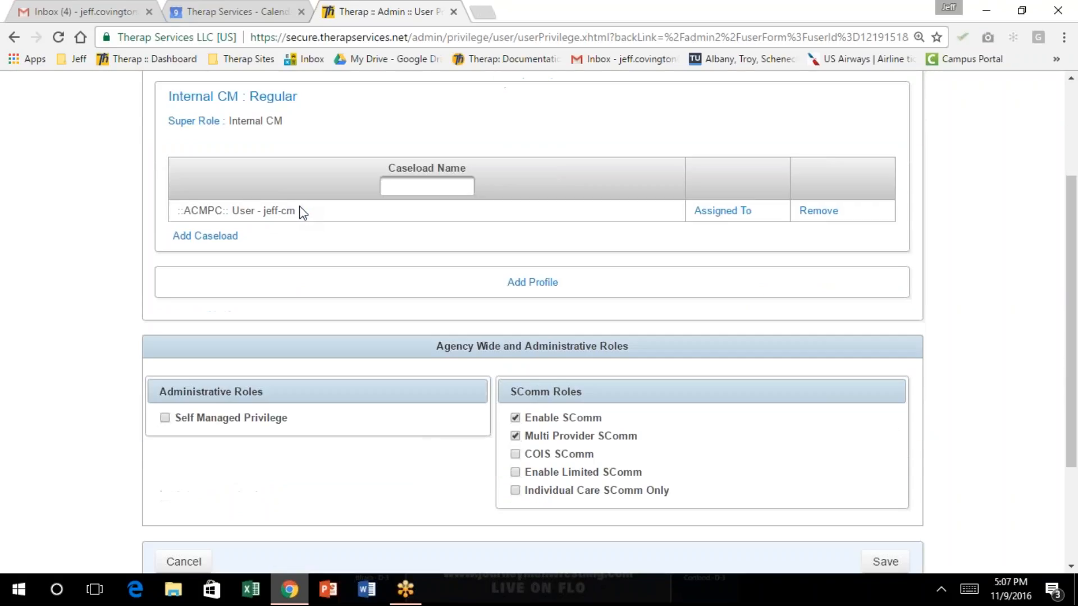
scroll(303, 213, "up", 3)
scroll(299, 207, "down", 2)
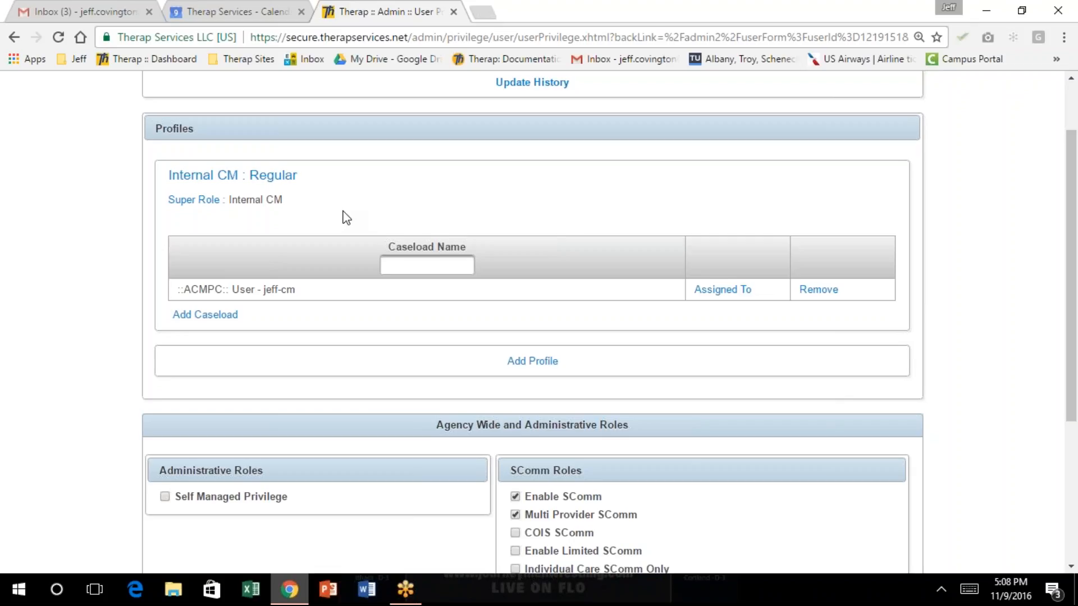
scroll(347, 218, "down", 2)
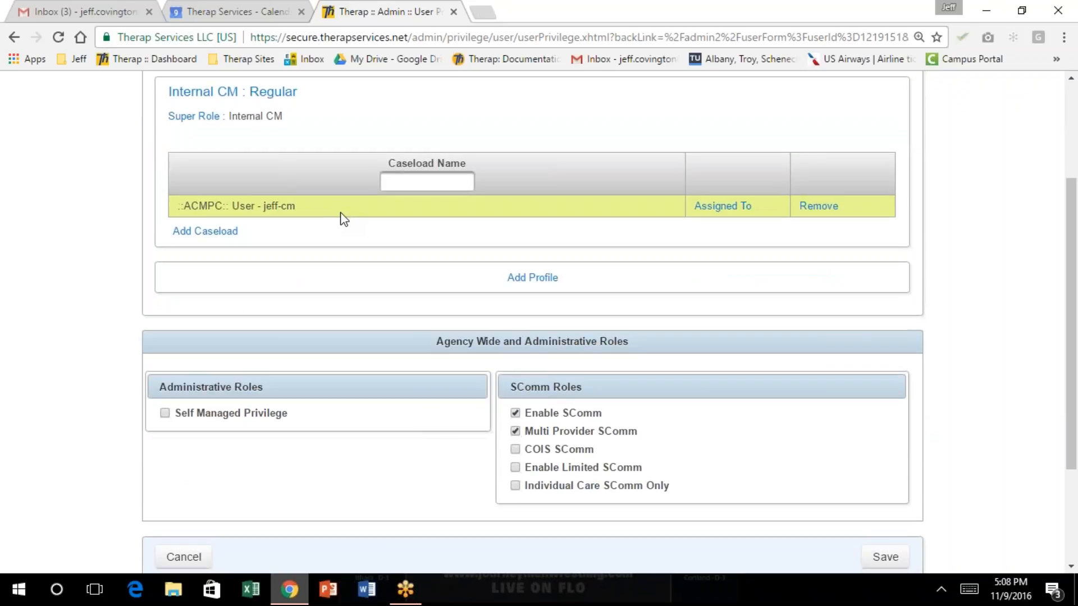
scroll(342, 218, "down", 2)
scroll(342, 219, "up", 2)
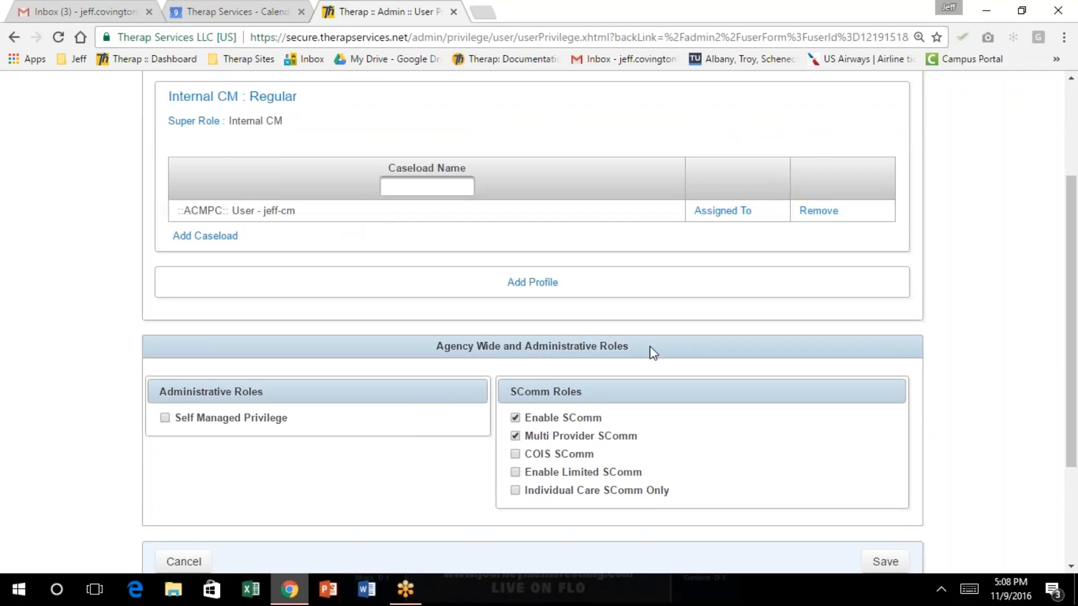
Step: Create a new 'External CM' profile with Case Manager as its profile type
left_click(535, 284)
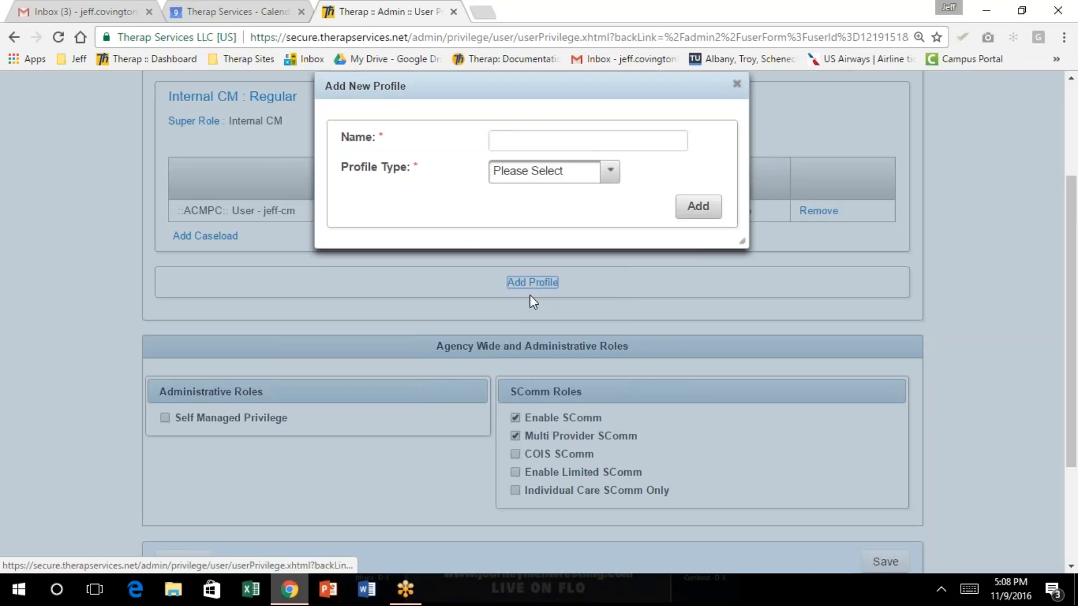
left_click(503, 138)
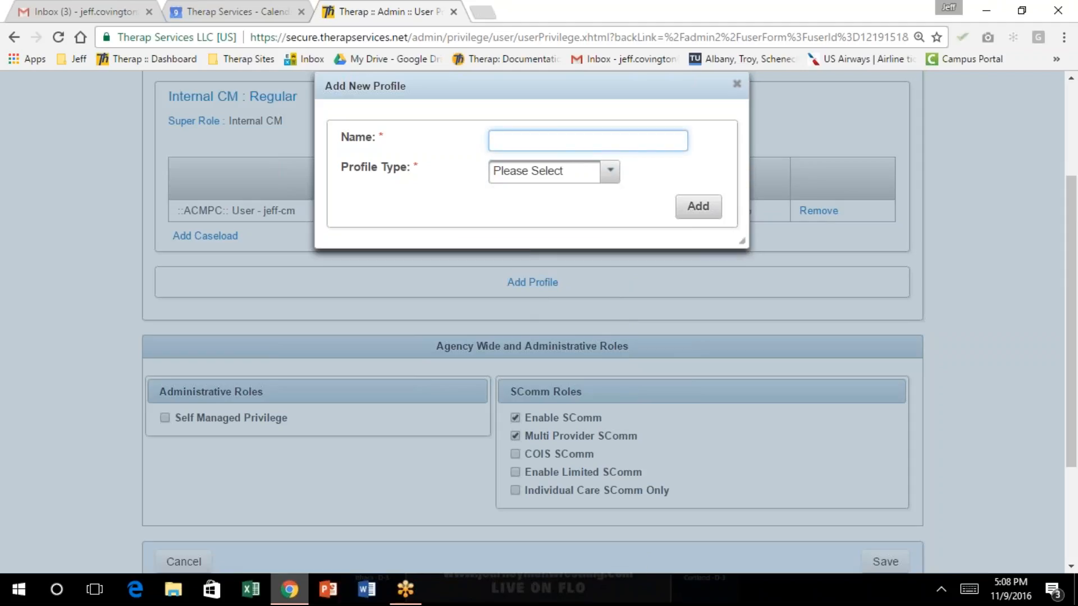
type("External CM")
left_click(610, 175)
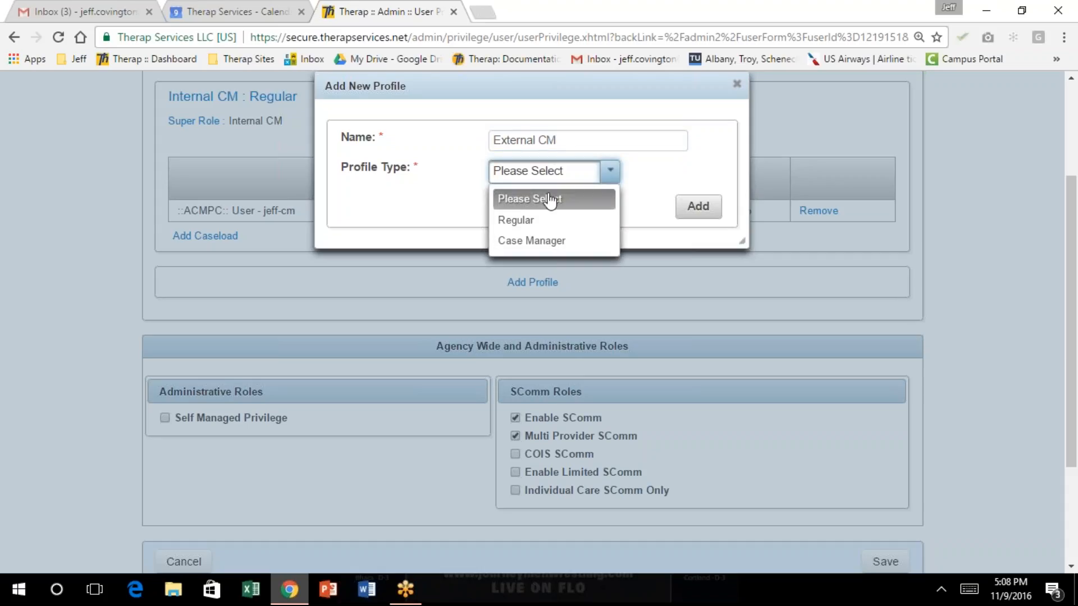
left_click(554, 243)
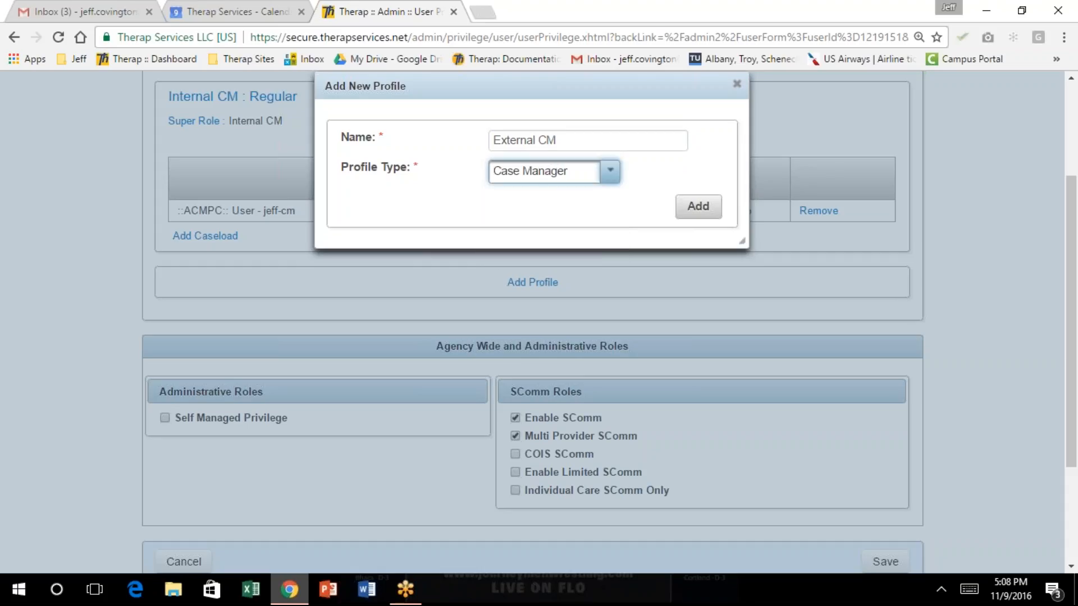
left_click(702, 206)
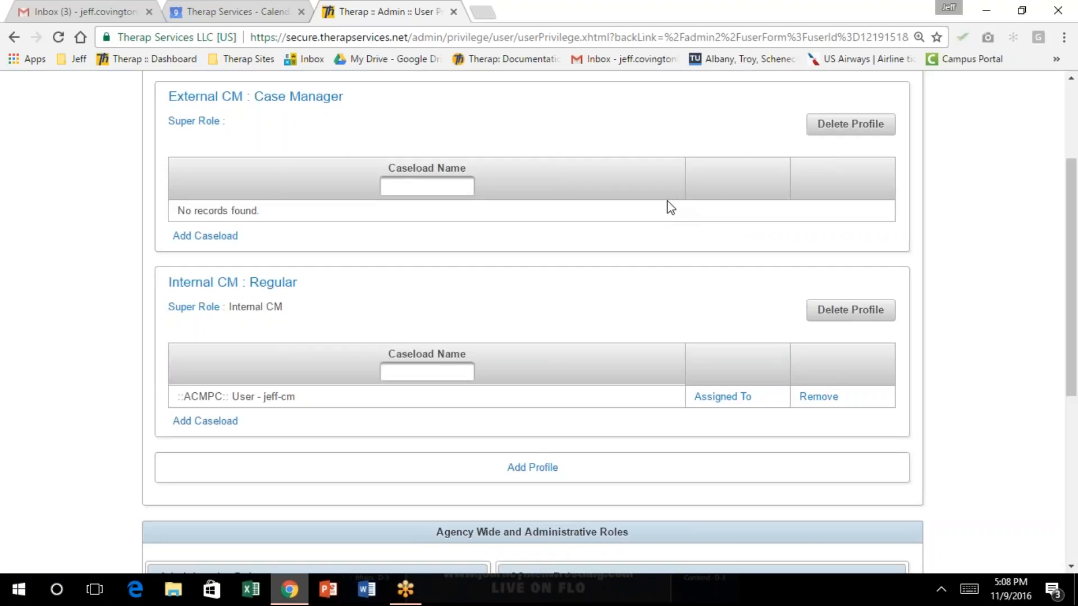
Step: Assign Shareable Case Management as the External CM profile's super role
scroll(668, 207, "up", 1)
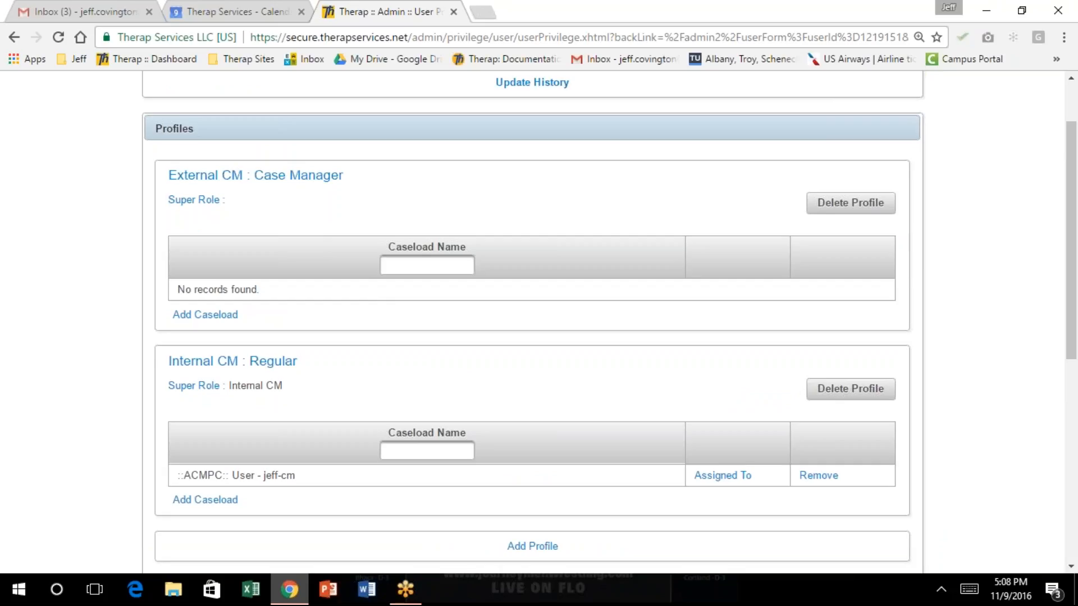
left_click(201, 205)
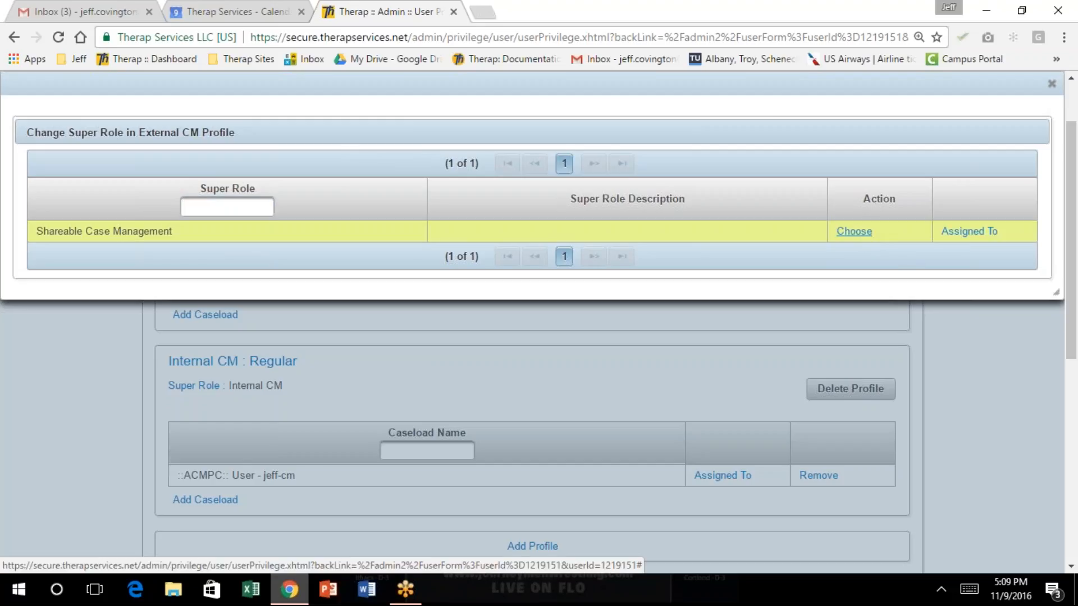
left_click(853, 232)
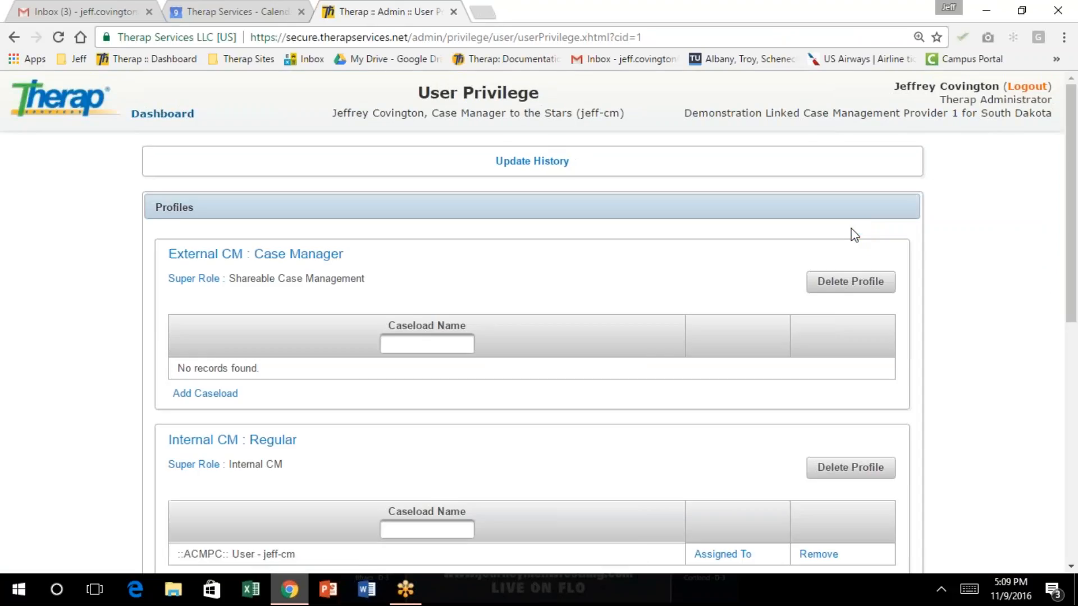
scroll(848, 233, "down", 1)
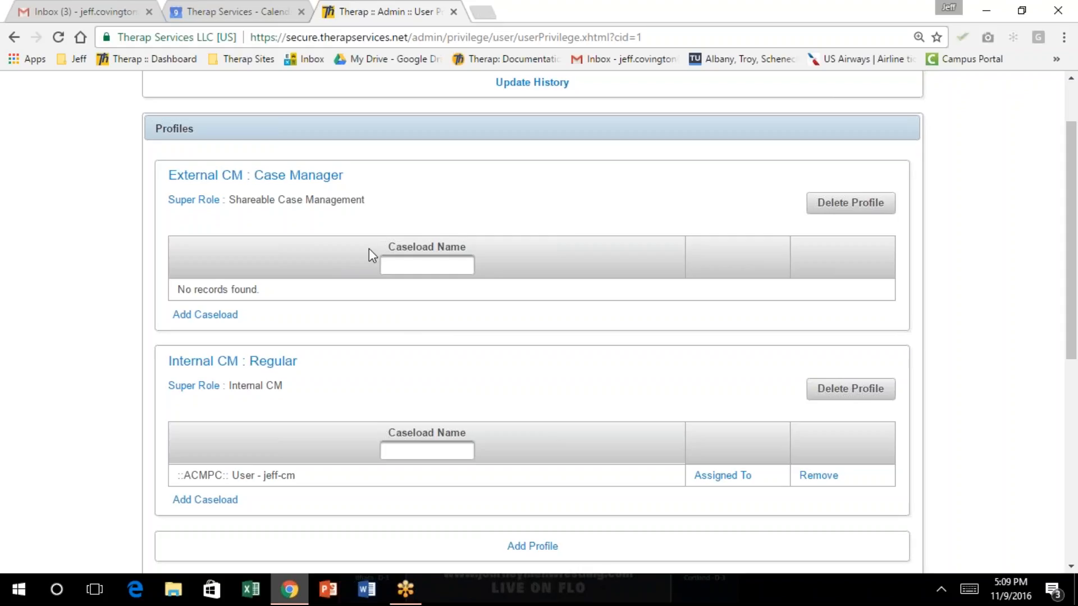
scroll(369, 255, "down", 1)
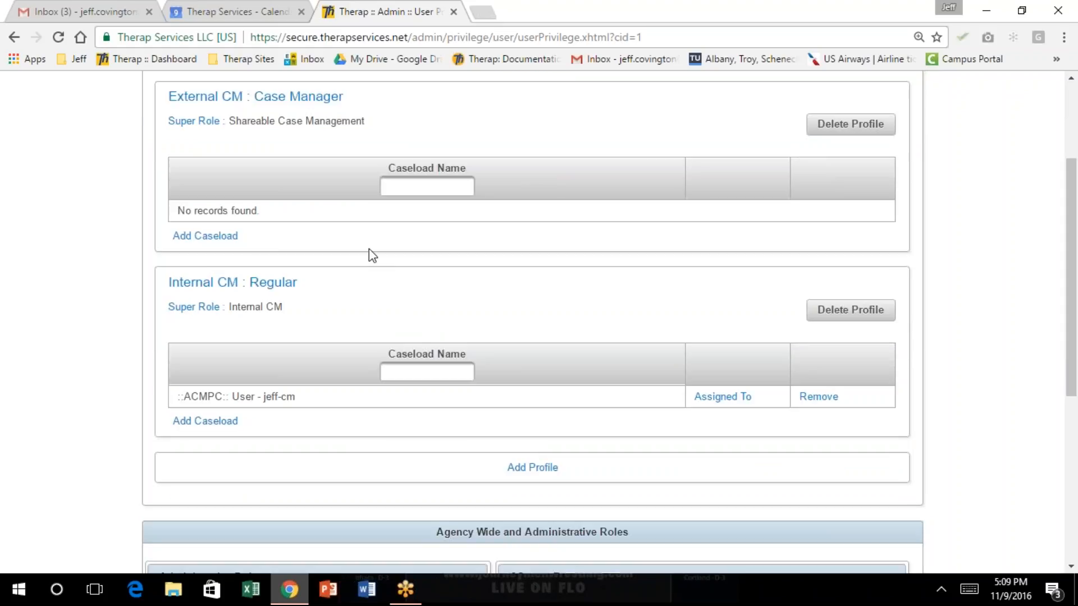
Step: Add the ::ACMC:: user caseload to the External CM profile
left_click(210, 238)
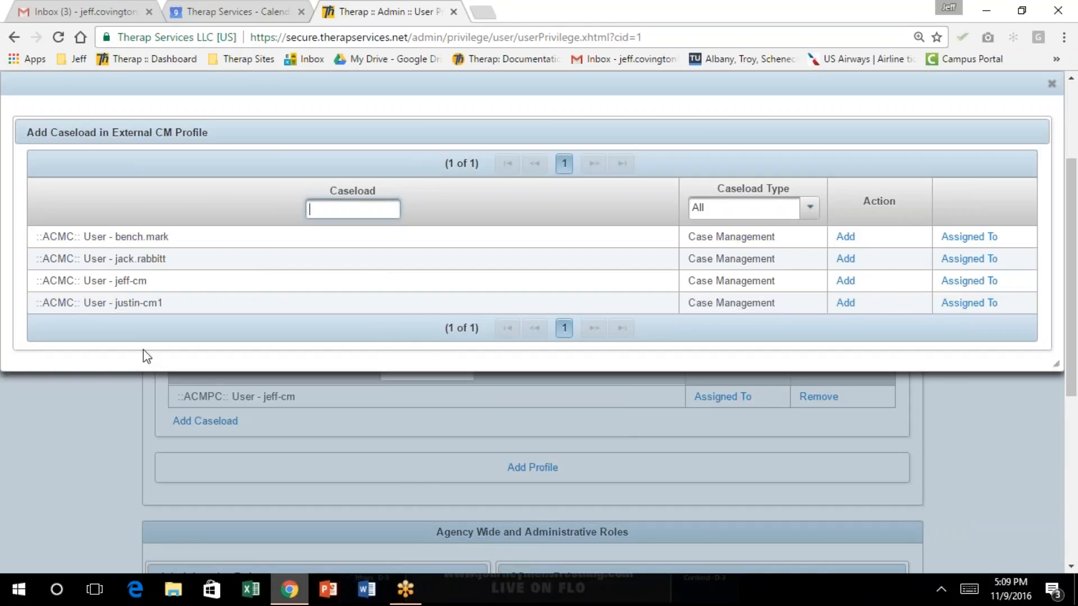
left_click(118, 281)
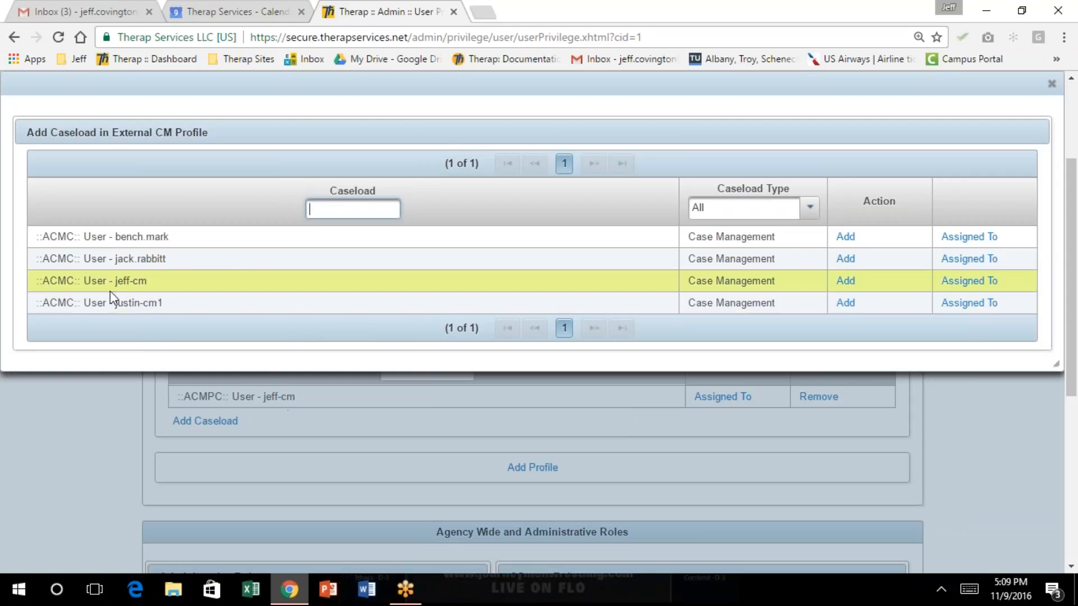
left_click(844, 282)
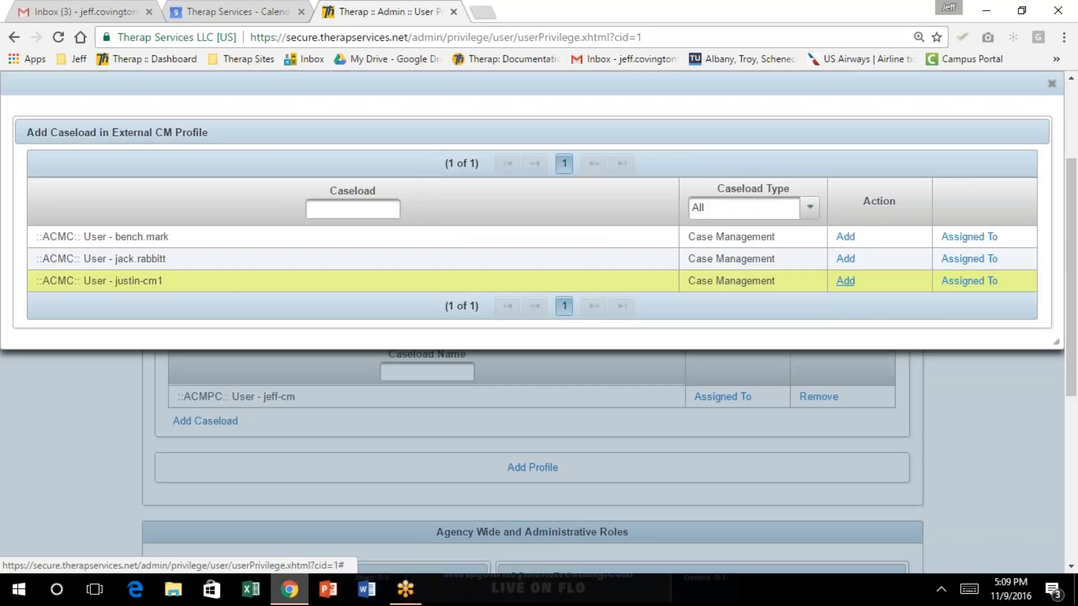
left_click(1051, 85)
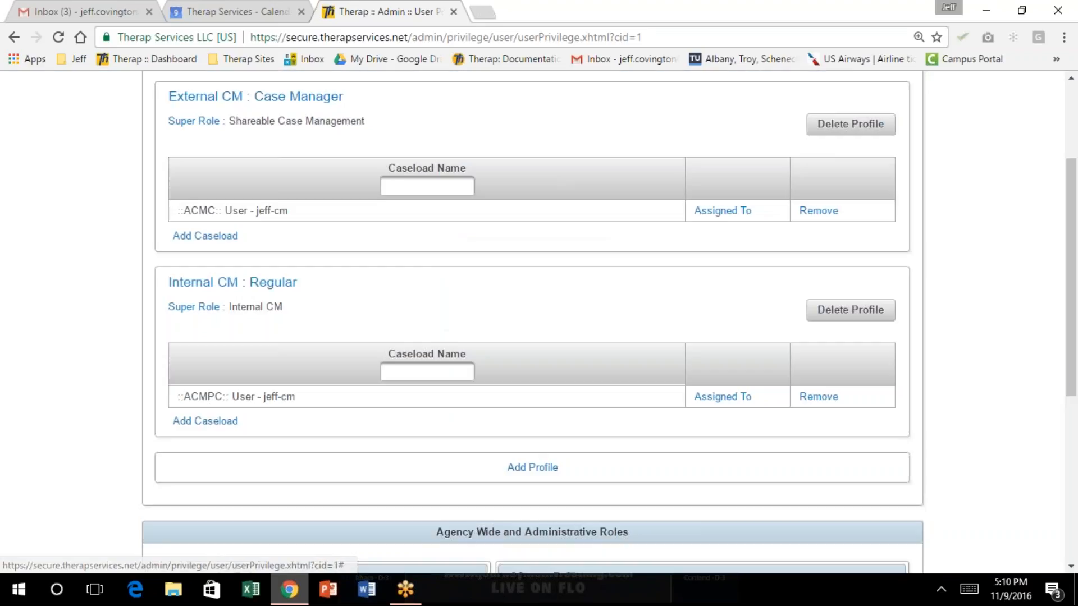
Step: Compare the ACMPC and ACMC caseload prefixes on both profiles, then scroll to the bottom
scroll(861, 418, "up", 2)
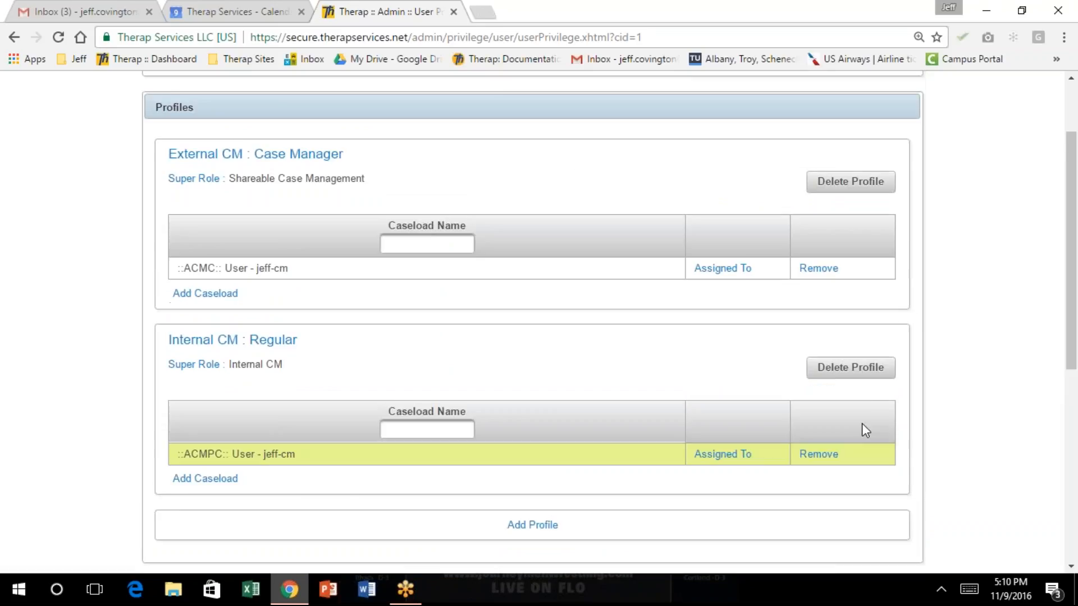
scroll(862, 423, "down", 3)
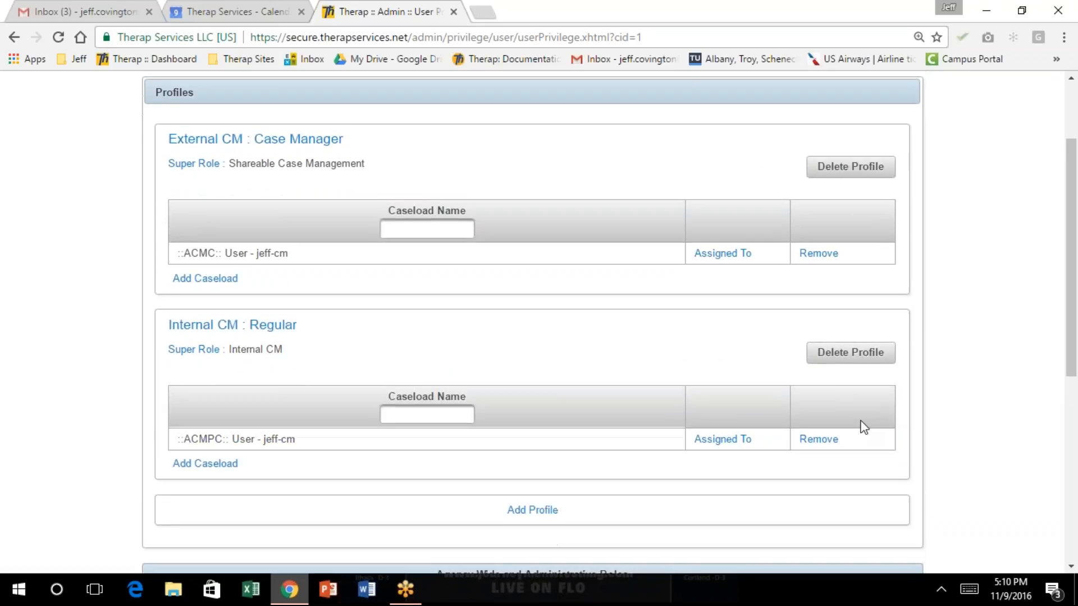
scroll(852, 427, "up", 3)
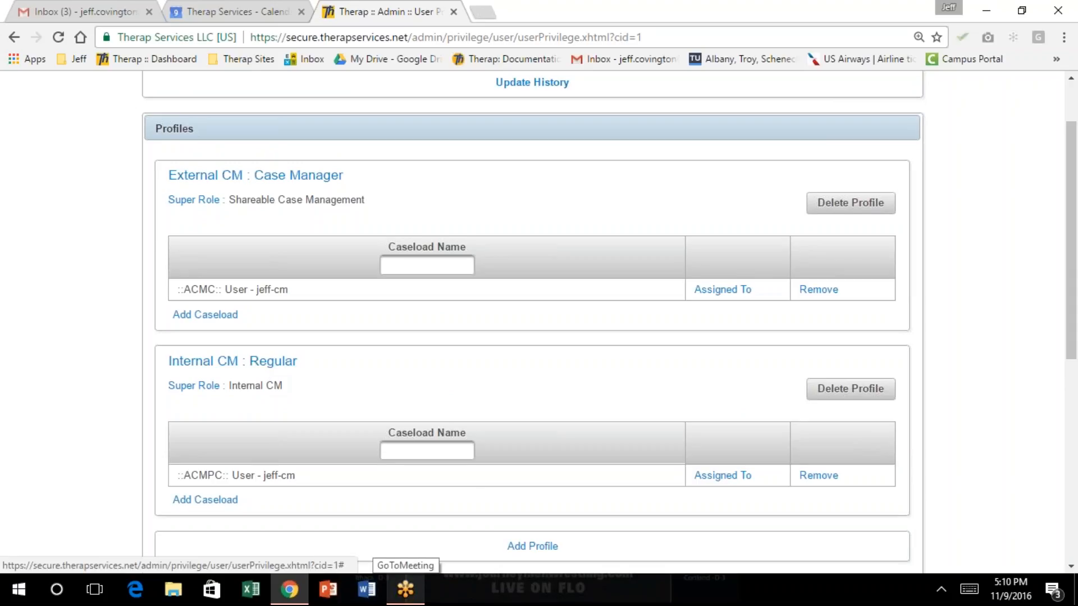
left_click_drag(223, 474, 184, 476)
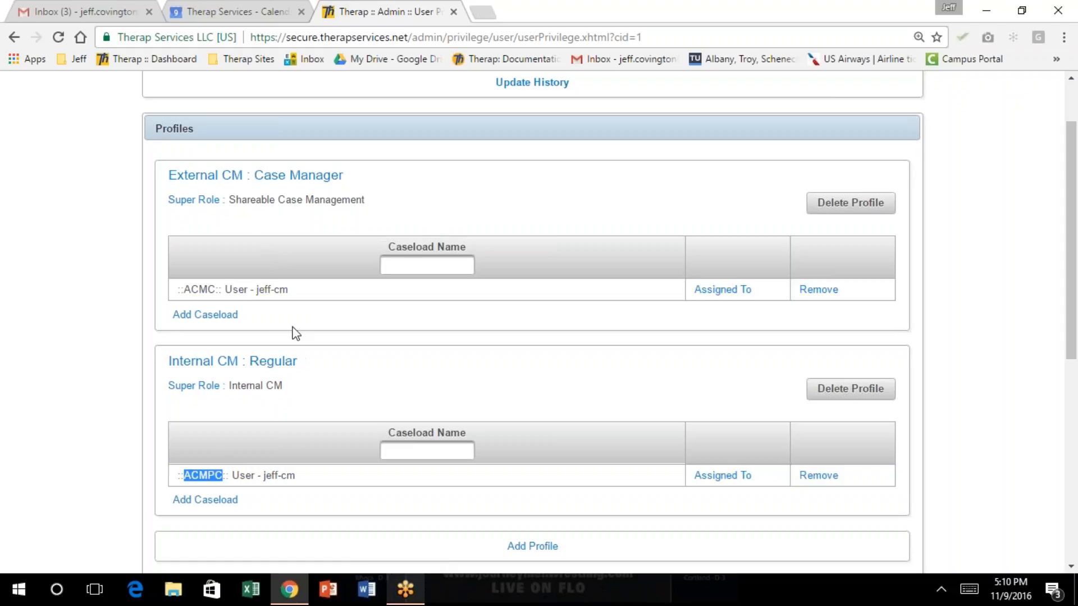
left_click(281, 312)
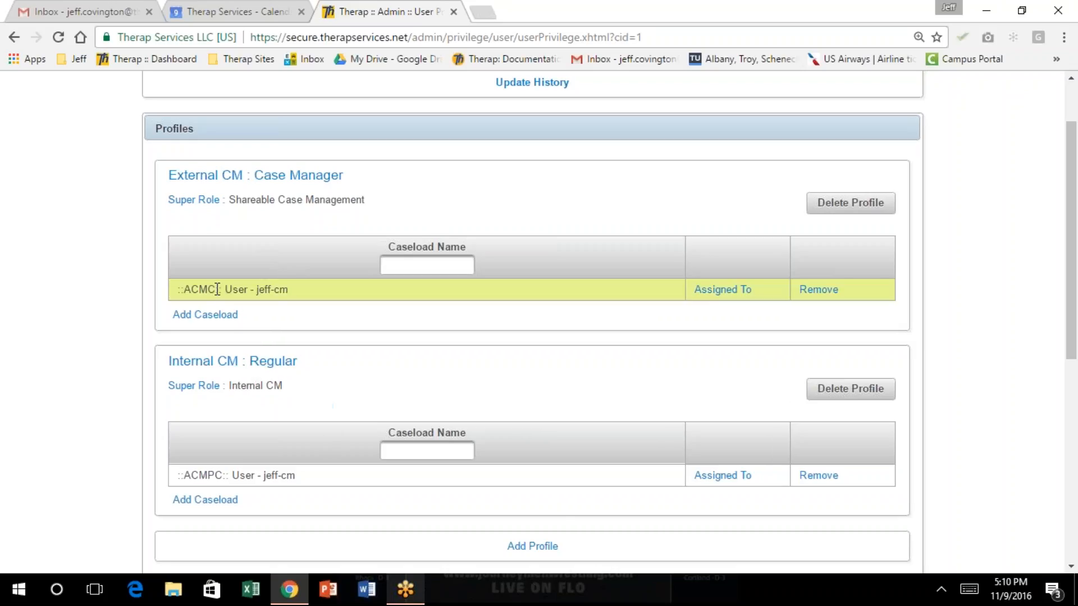
left_click_drag(217, 289, 186, 288)
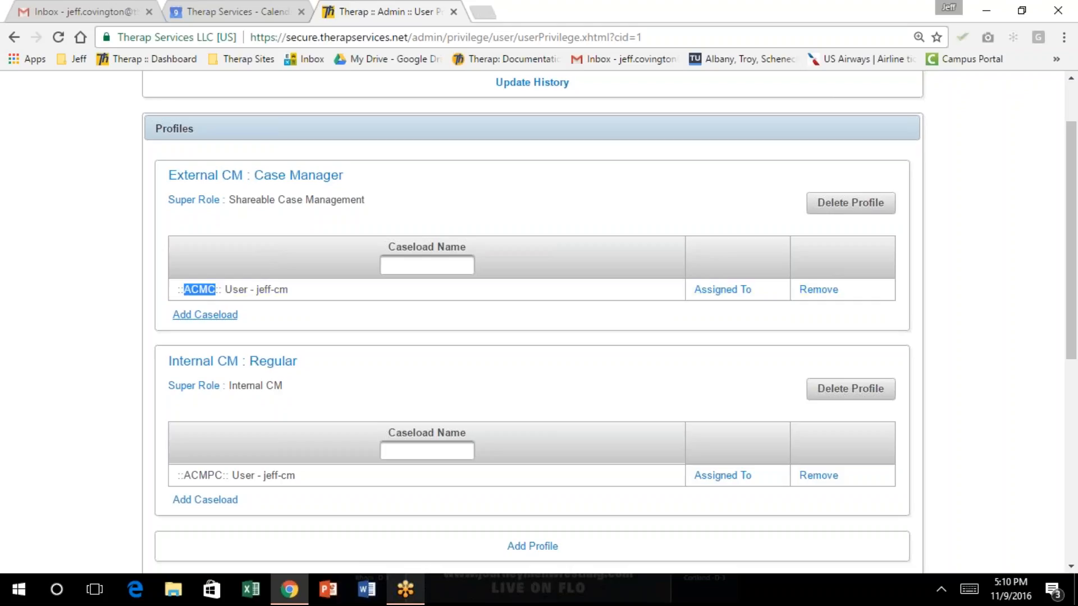
left_click(339, 371)
scroll(469, 271, "down", 4)
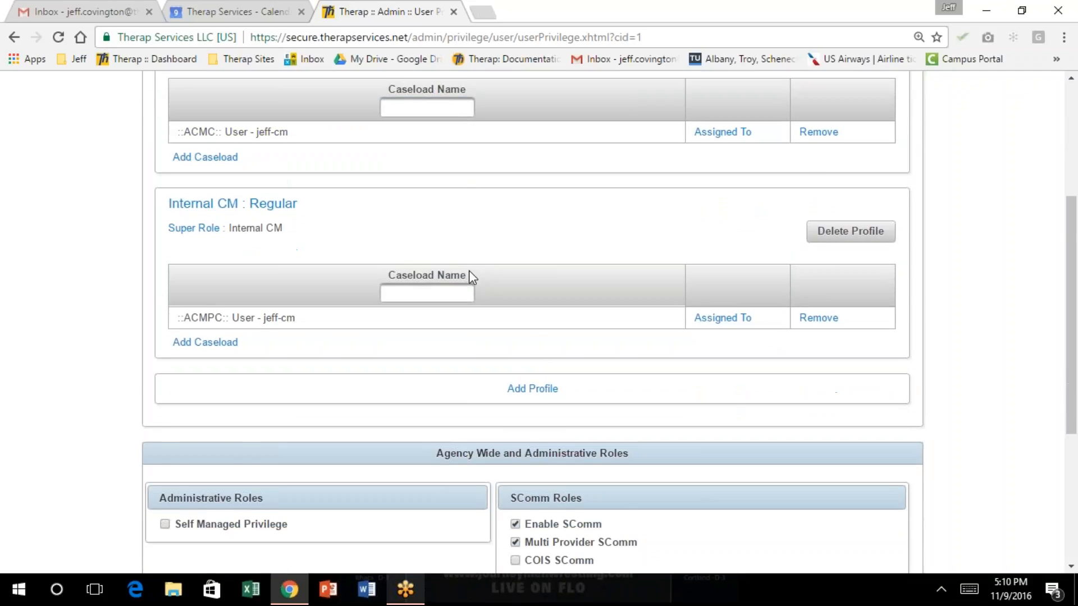
scroll(469, 276, "down", 3)
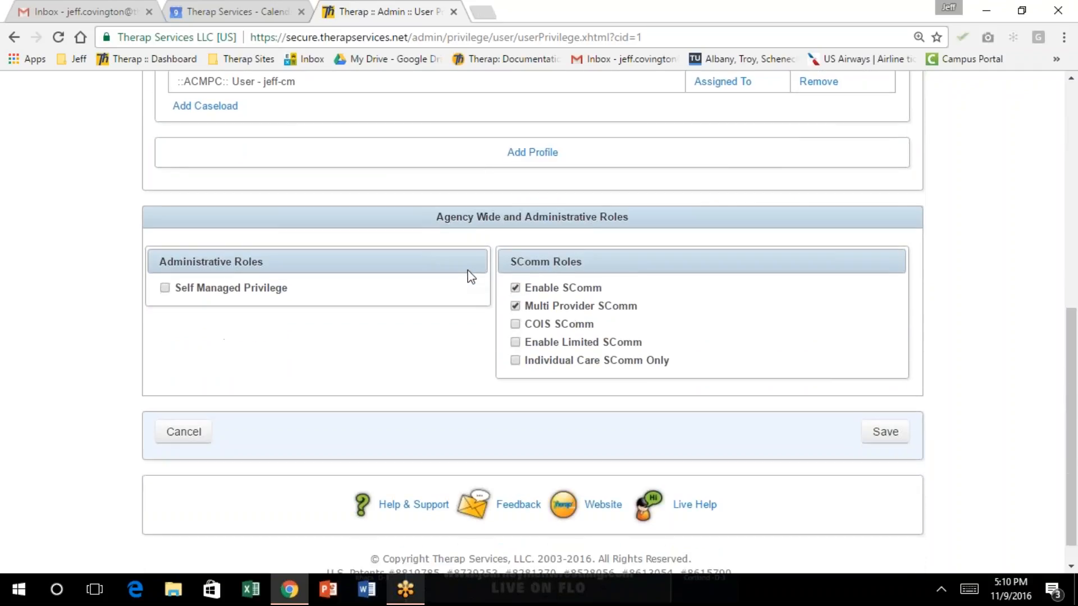
scroll(470, 276, "down", 1)
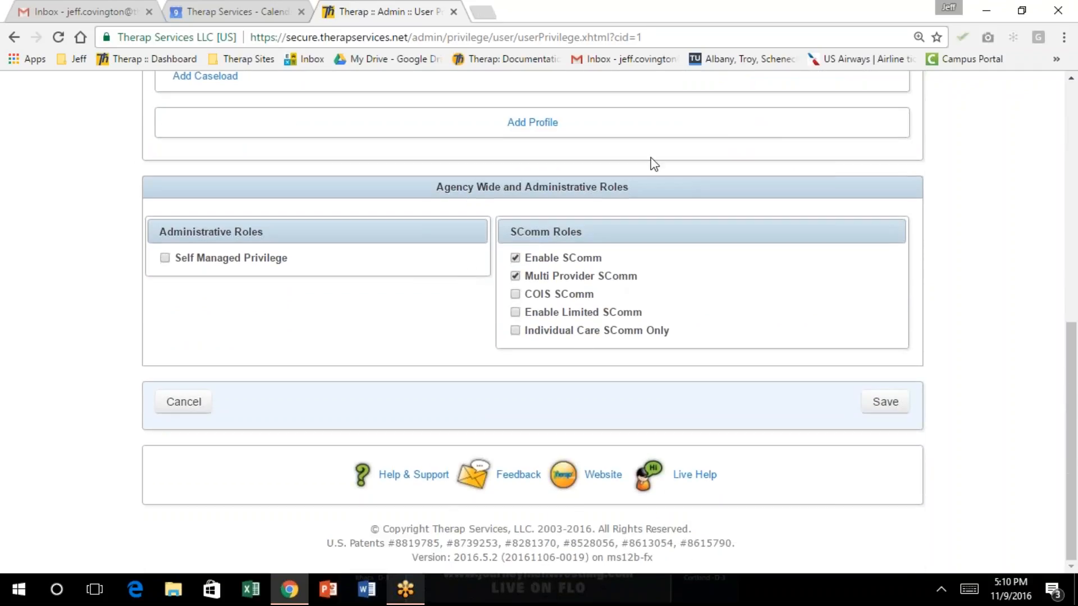
Step: Save the case manager's privileges and return to the User List
left_click(887, 405)
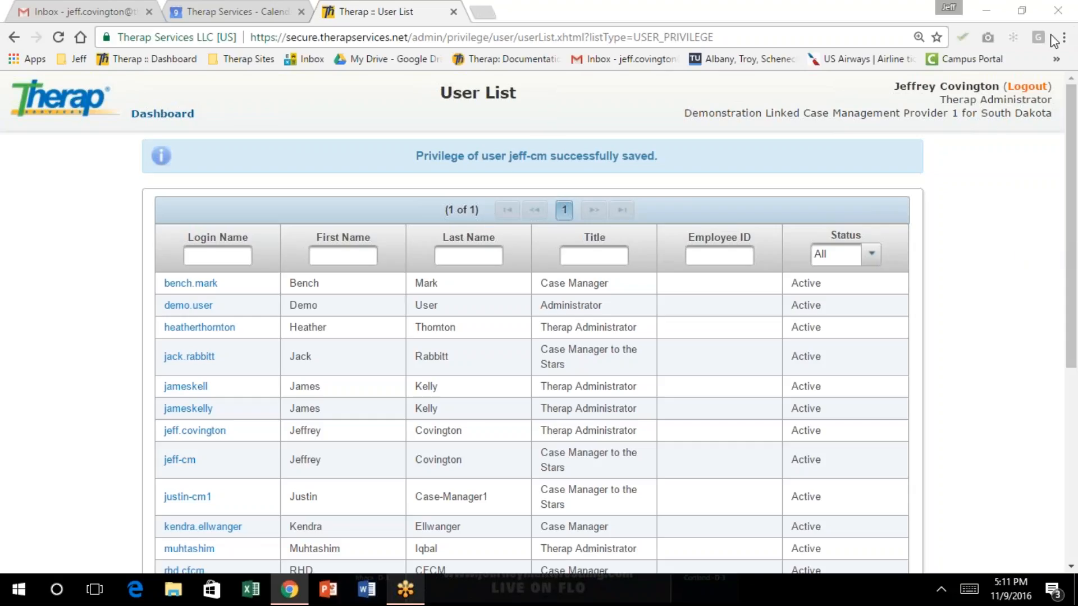
left_click(871, 99)
Step: Log out of the administrator account and log in with the case manager's login name and password
left_click(1026, 86)
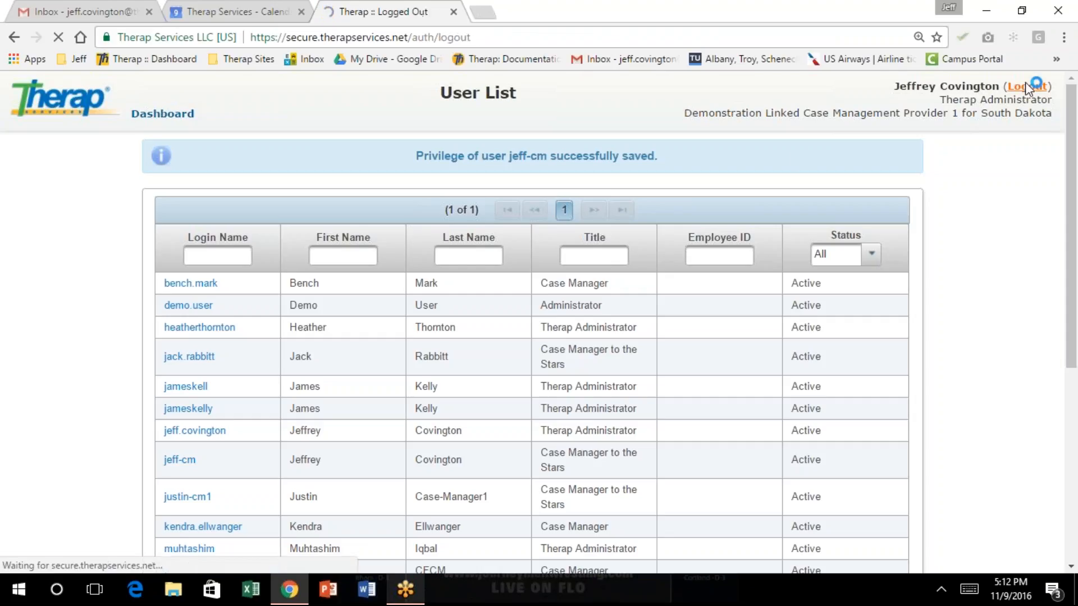
left_click(623, 256)
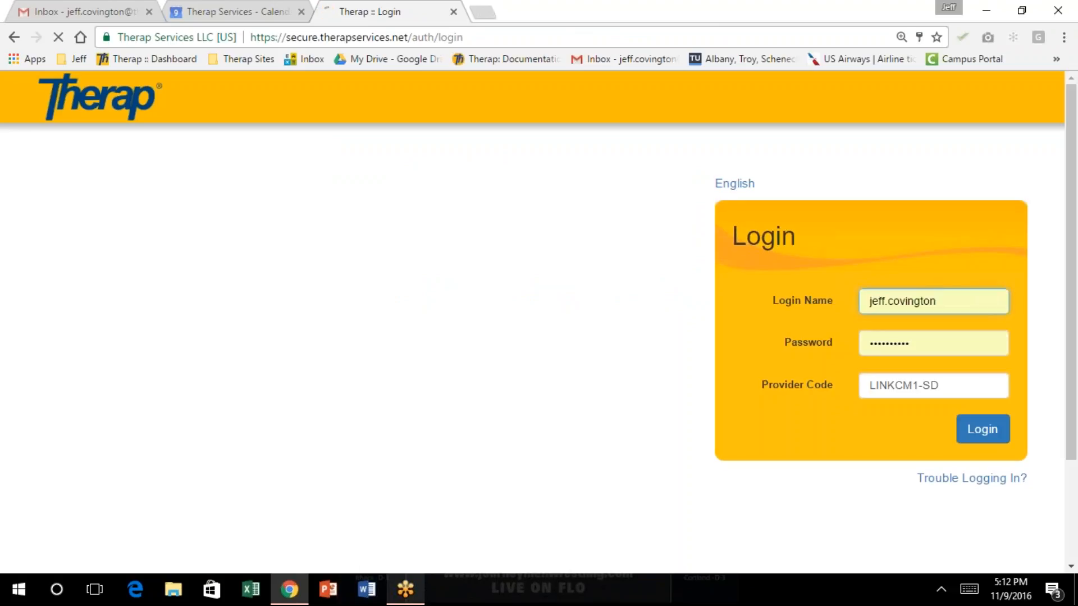
type("j")
key("BackSpace")
key("BackSpace")
key("BackSpace")
key("BackSpace")
key("BackSpace")
key("BackSpace")
key("BackSpace")
key("BackSpace")
key("BackSpace")
key("BackSpace")
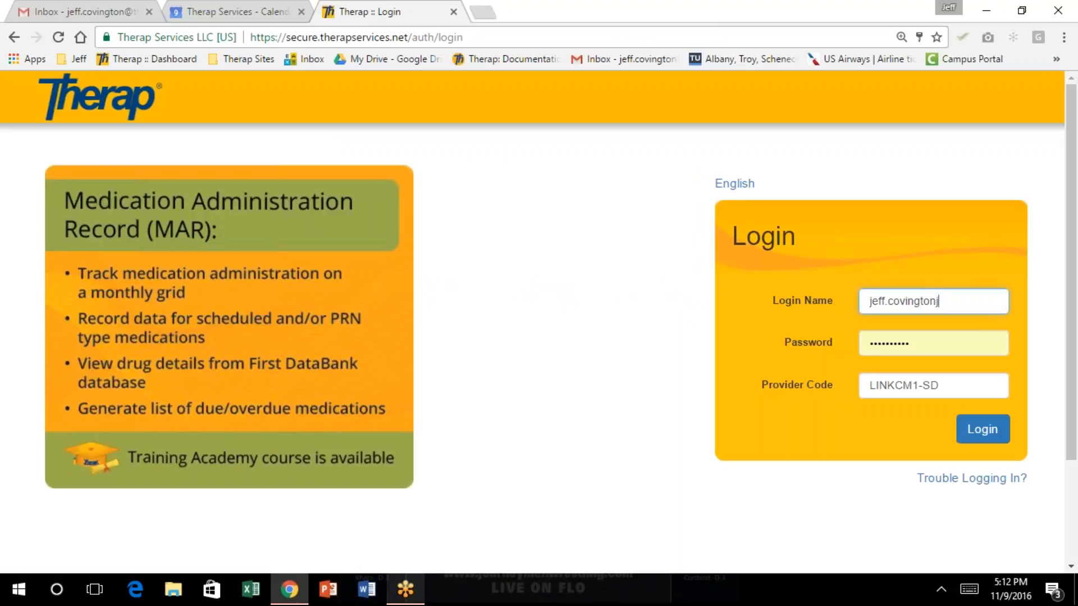
key("BackSpace")
key("BackSpace")
key("BackSpace")
key("BackSpace")
key("BackSpace")
type("je")
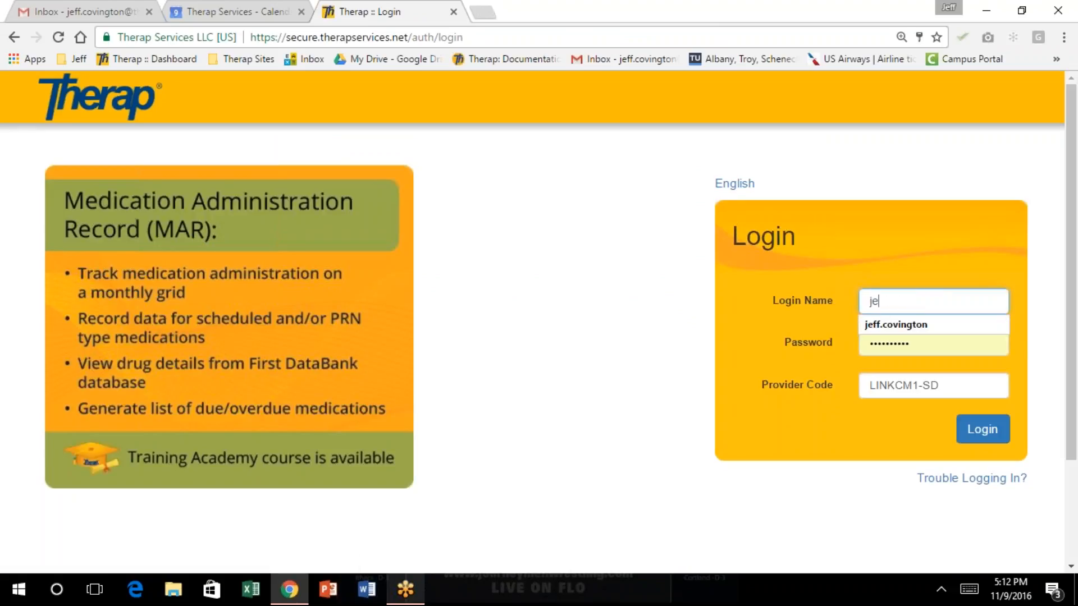
type("ff-cm")
key("Tab")
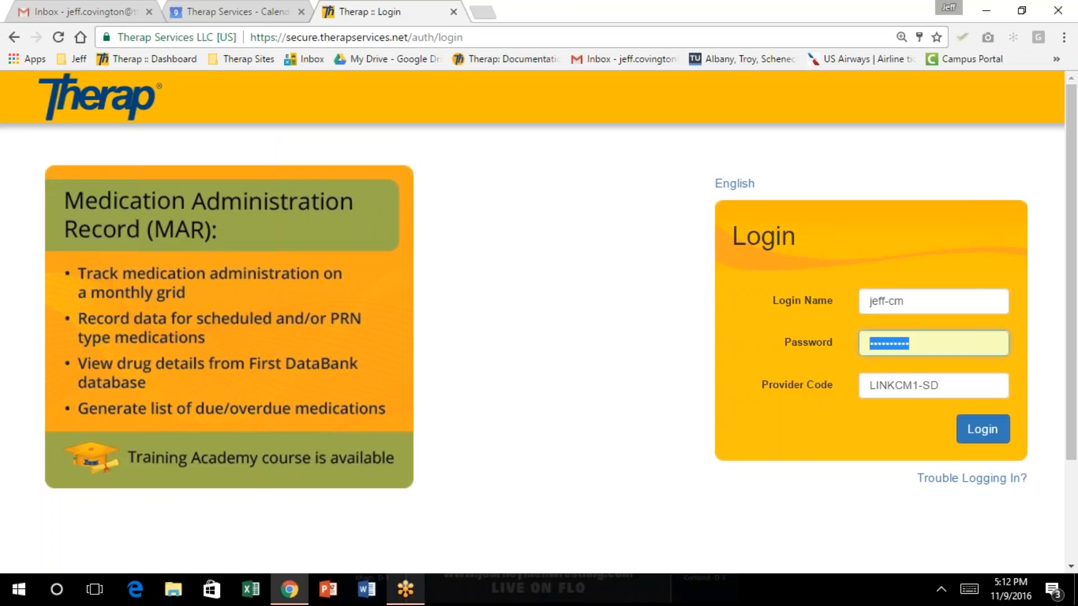
key("BackSpace")
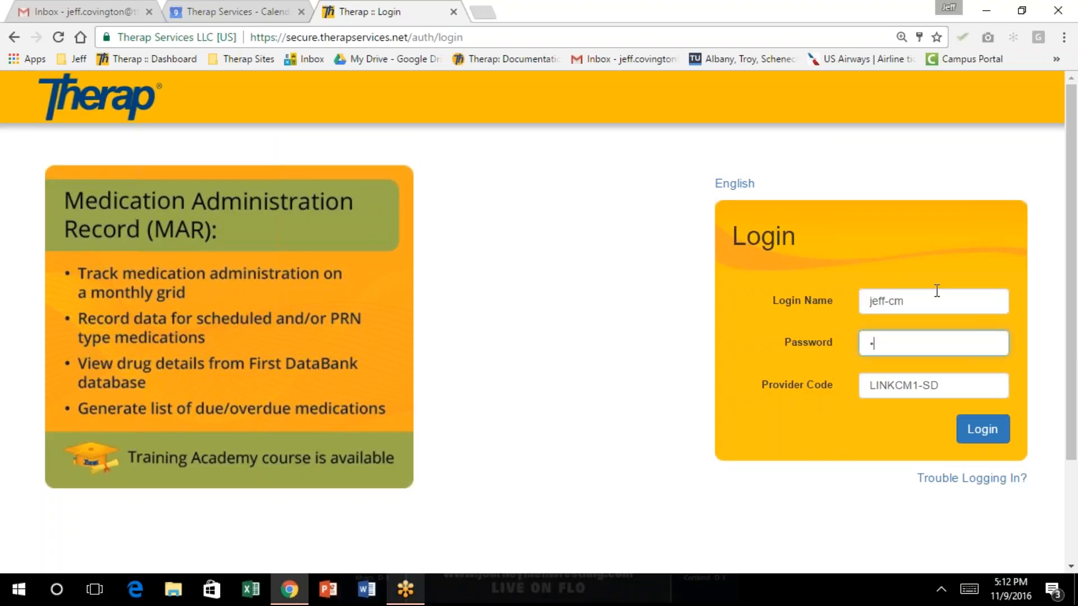
type("••••••••••")
key("Return")
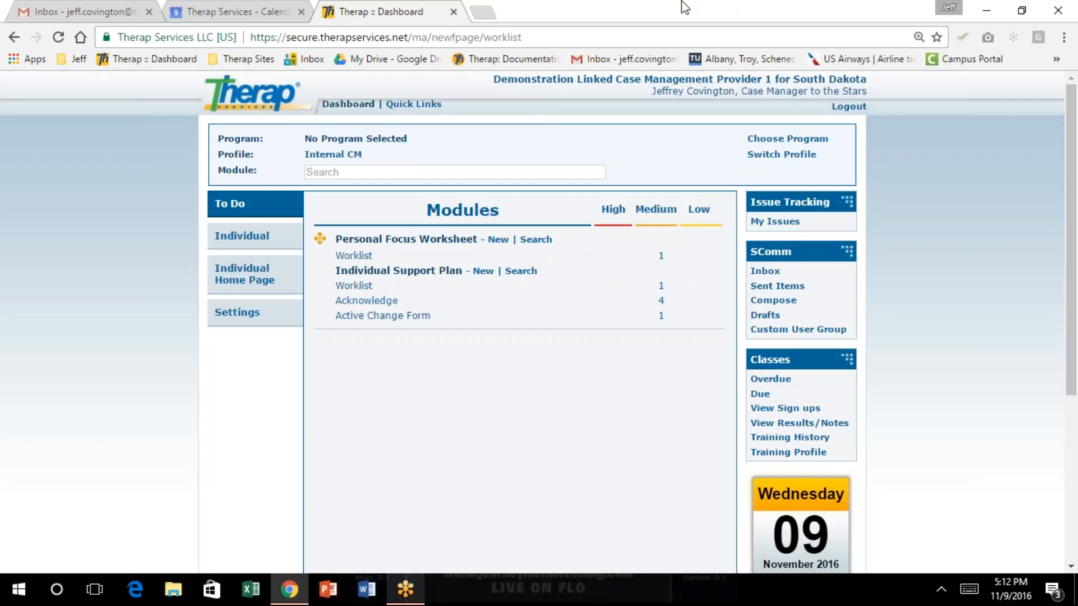
Step: Switch the dashboard's active profile to External CM
left_click(778, 162)
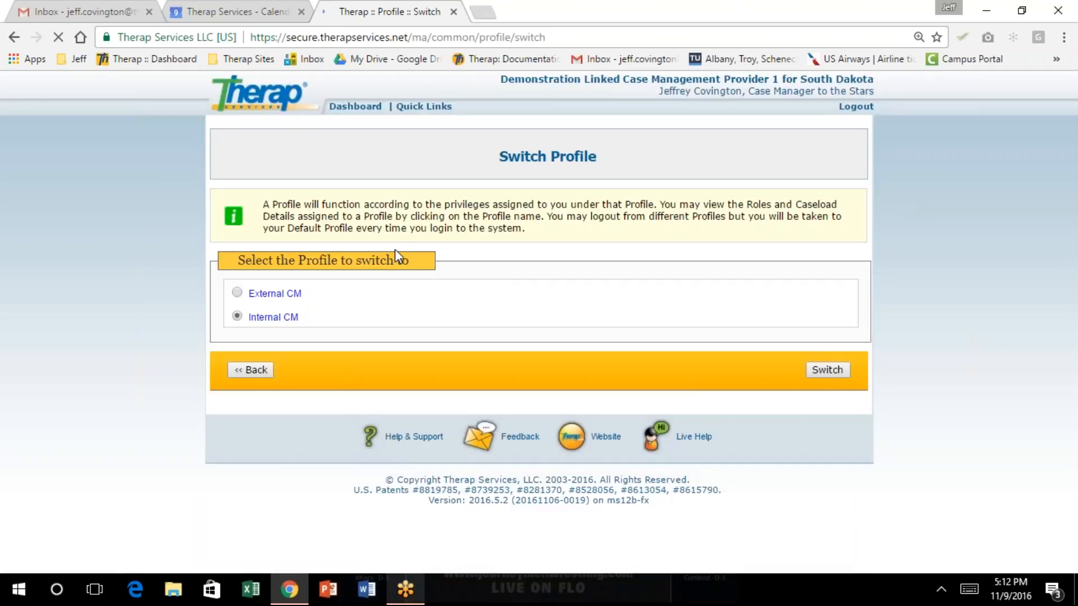
left_click(237, 294)
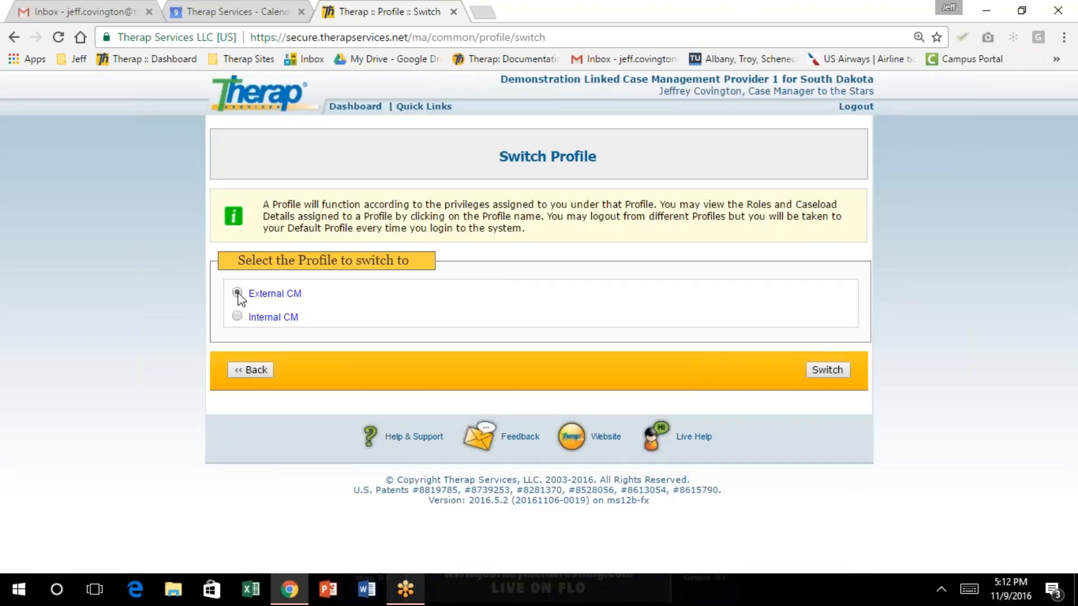
left_click(834, 372)
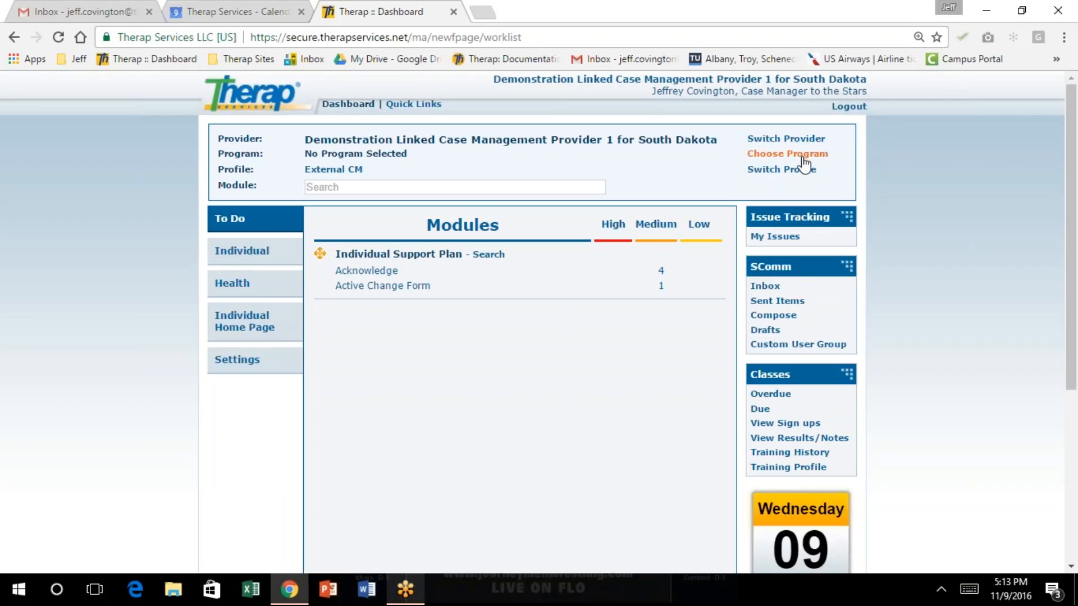
Step: Switch the active provider to Demonstration Linked Provider 1 for South Dakota from the Accessible Providers list
left_click(771, 140)
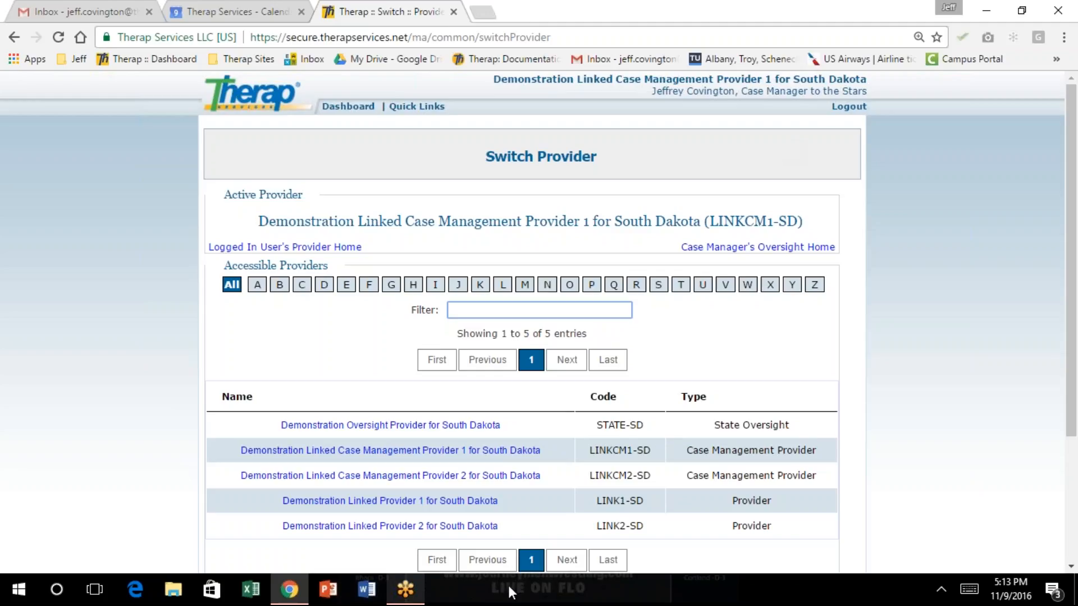
scroll(477, 357, "down", 2)
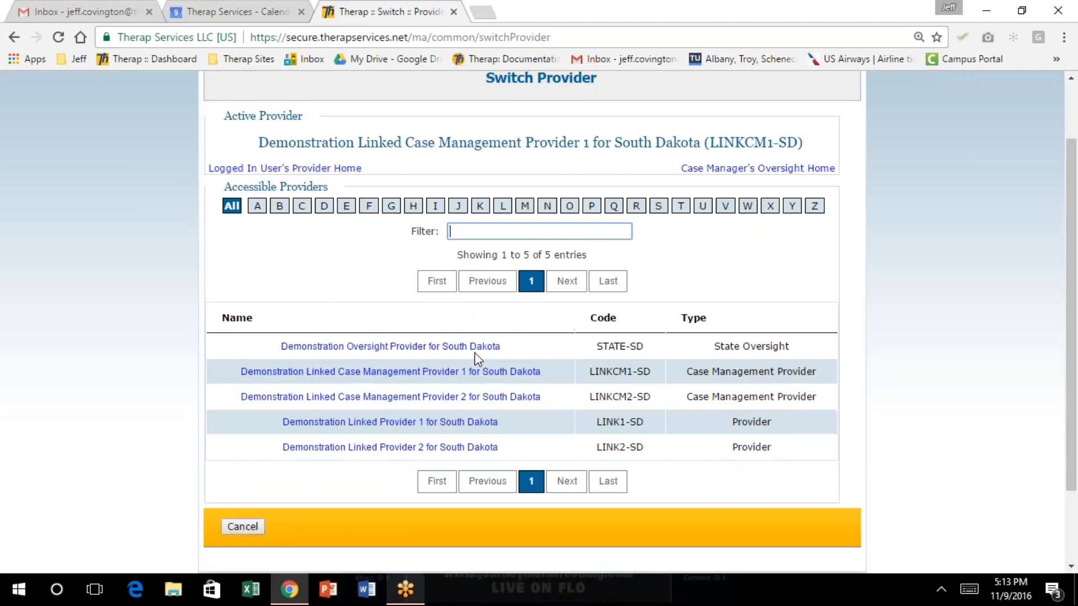
scroll(476, 358, "down", 2)
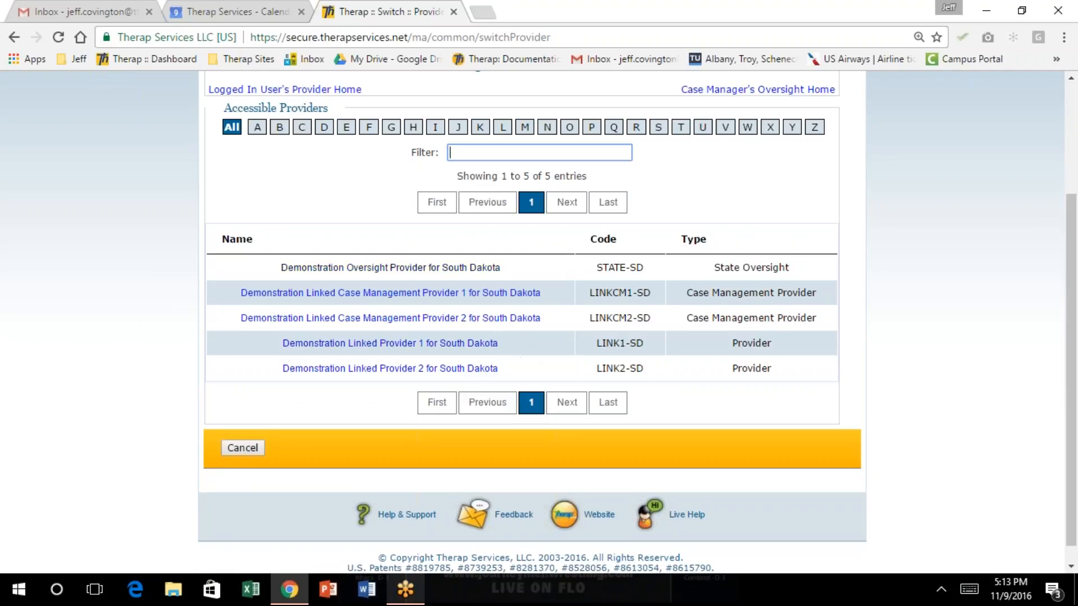
left_click(454, 345)
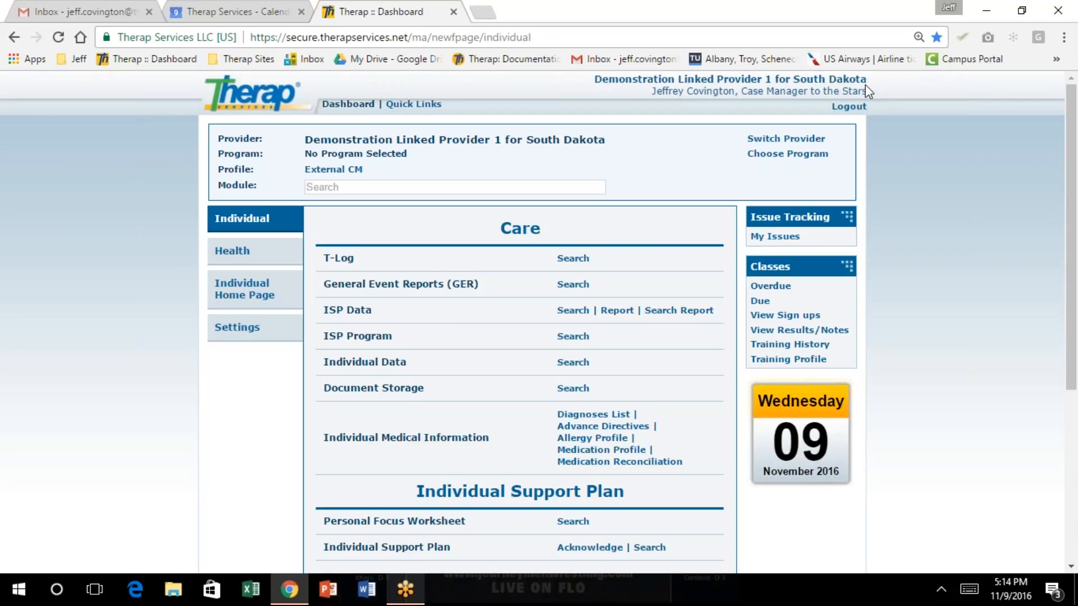
left_click(785, 142)
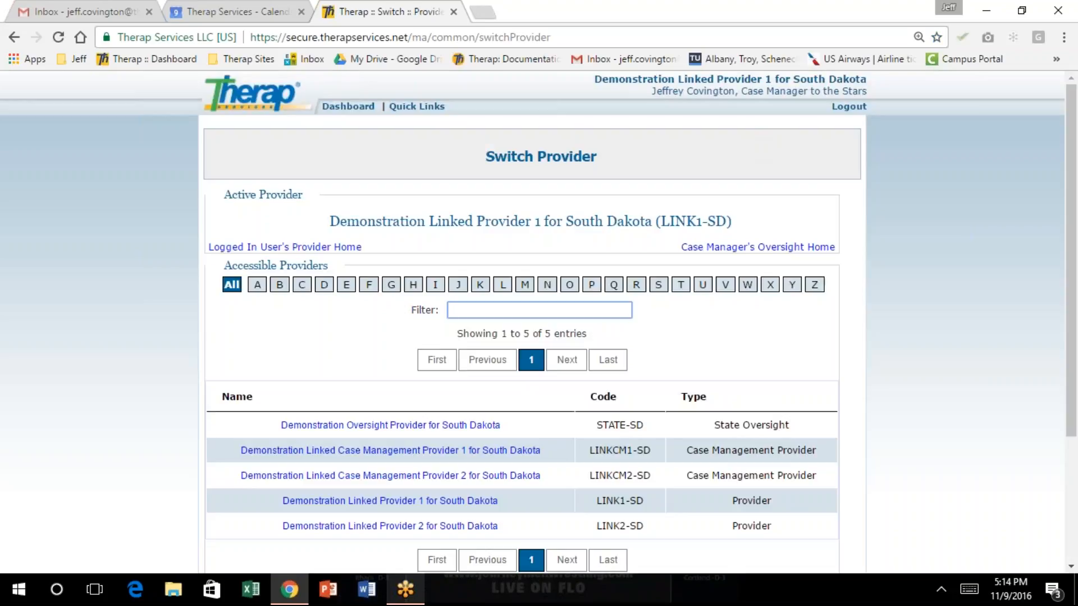
scroll(596, 356, "down", 3)
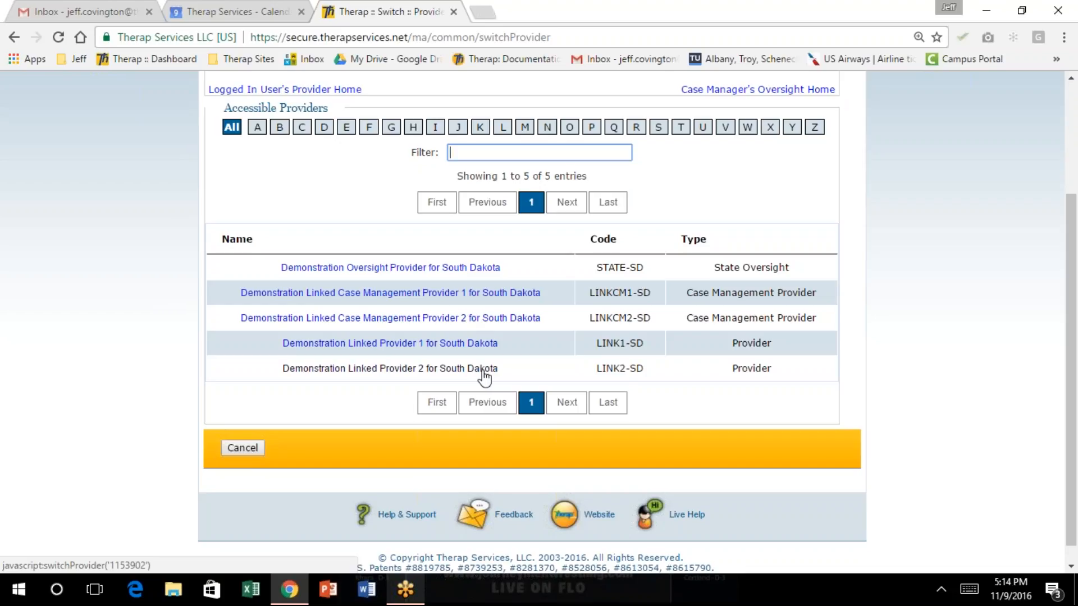
left_click(458, 347)
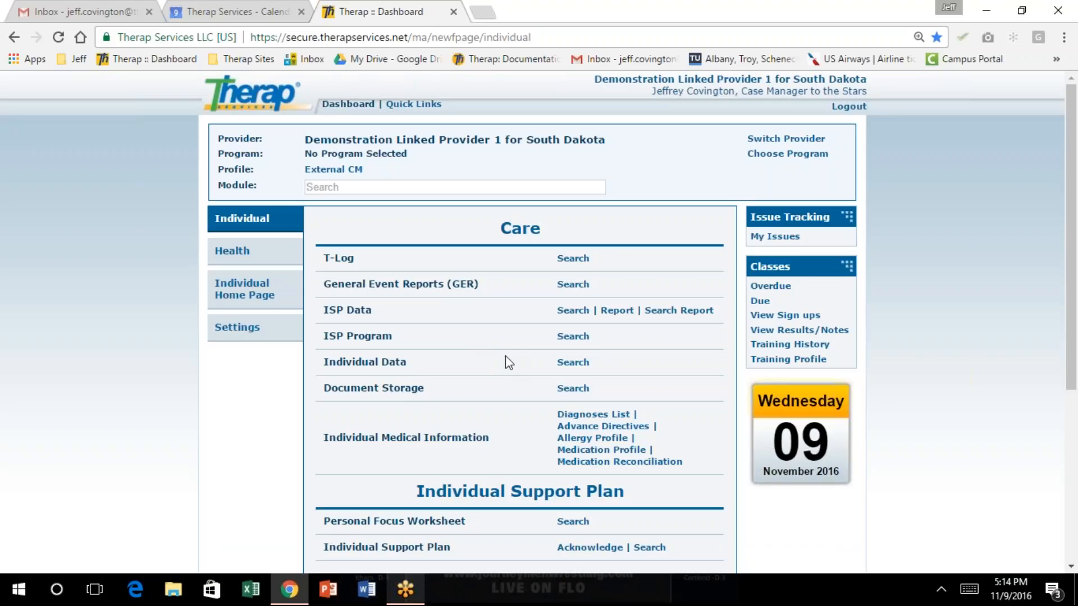
left_click(250, 290)
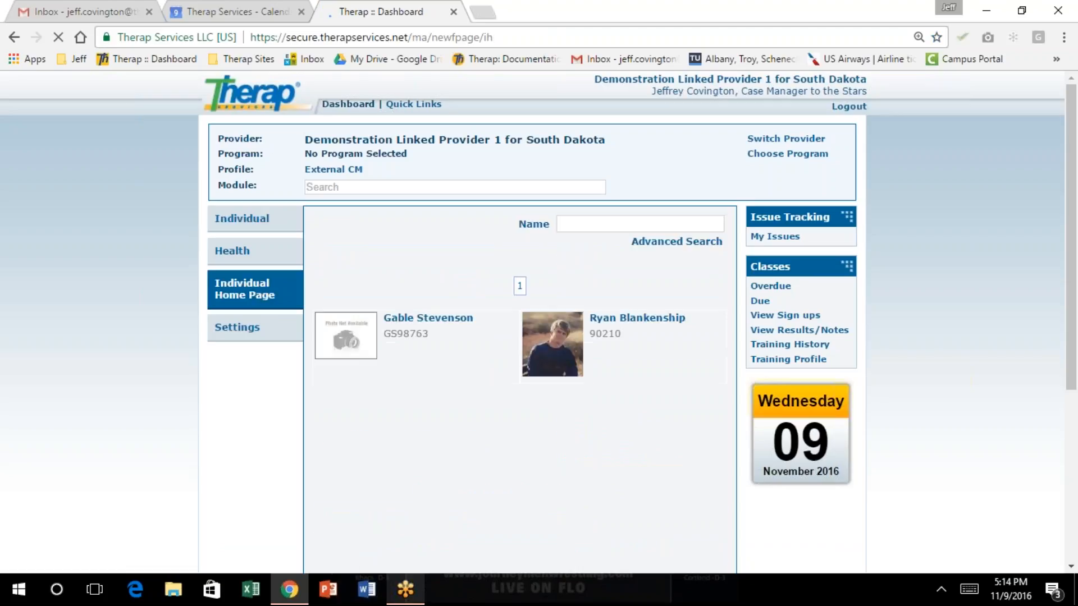
left_click(633, 319)
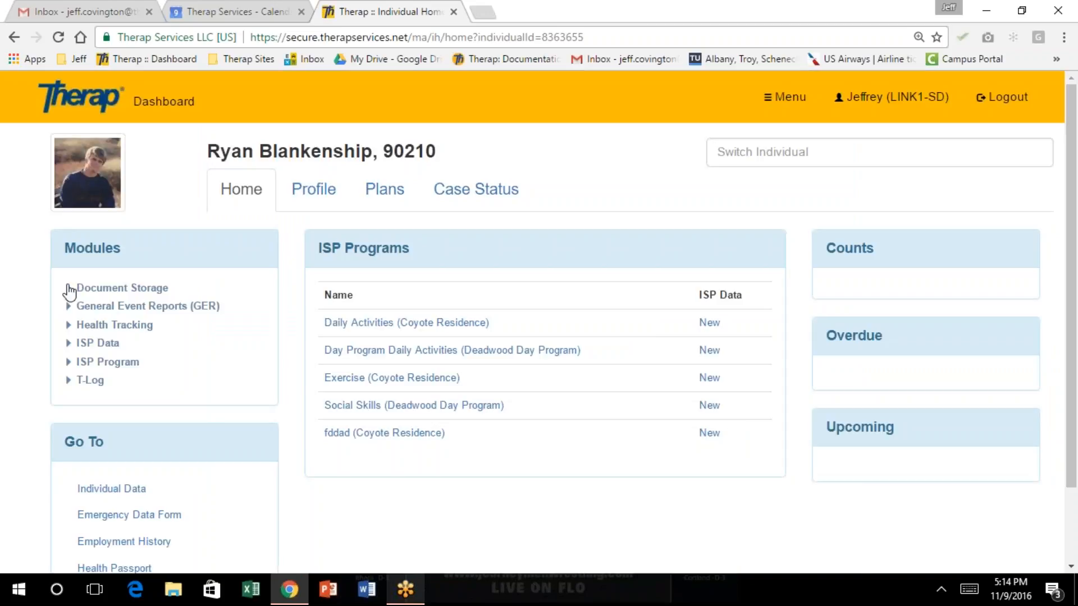
left_click(69, 289)
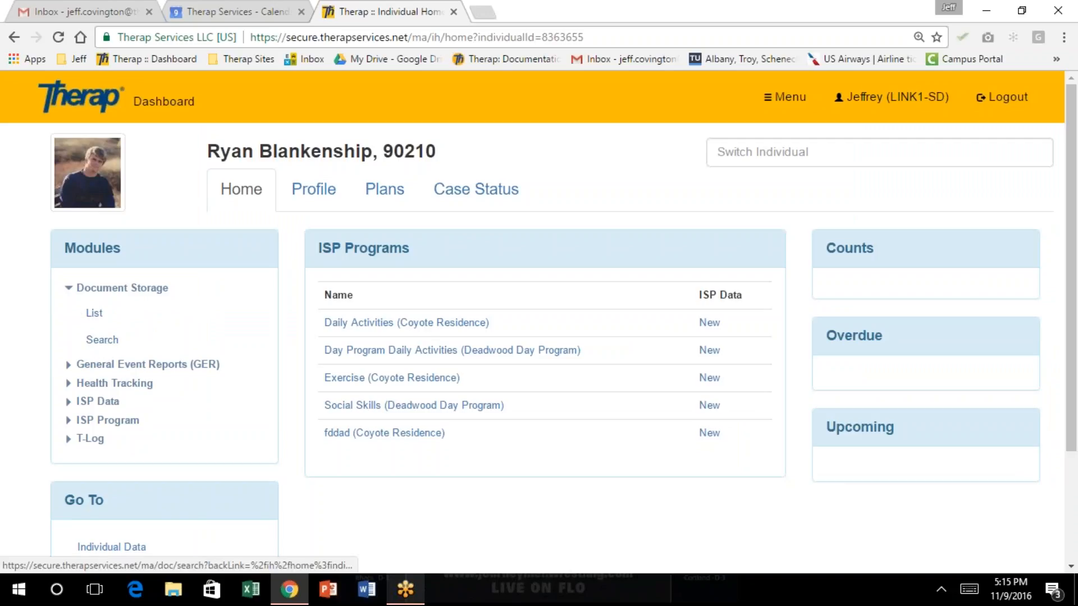
left_click(96, 316)
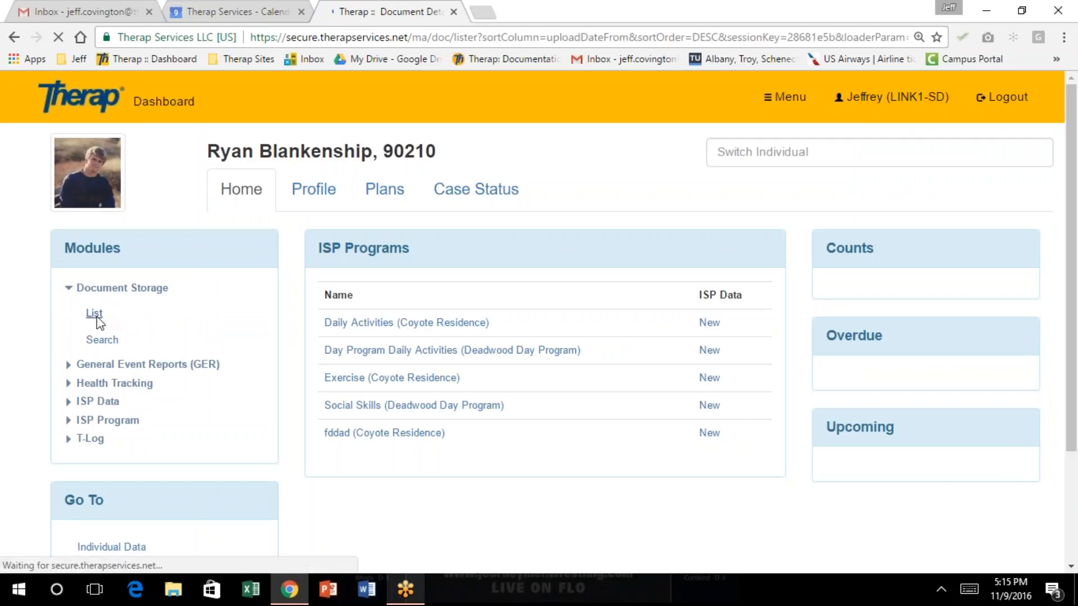
scroll(212, 353, "down", 2)
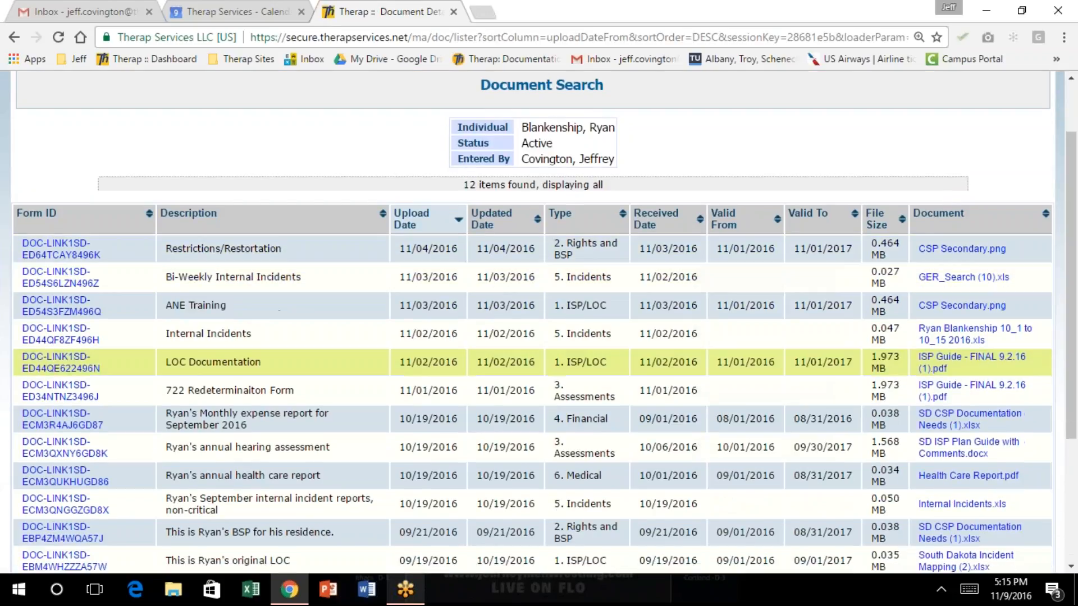
scroll(211, 362, "down", 1)
scroll(211, 362, "up", 3)
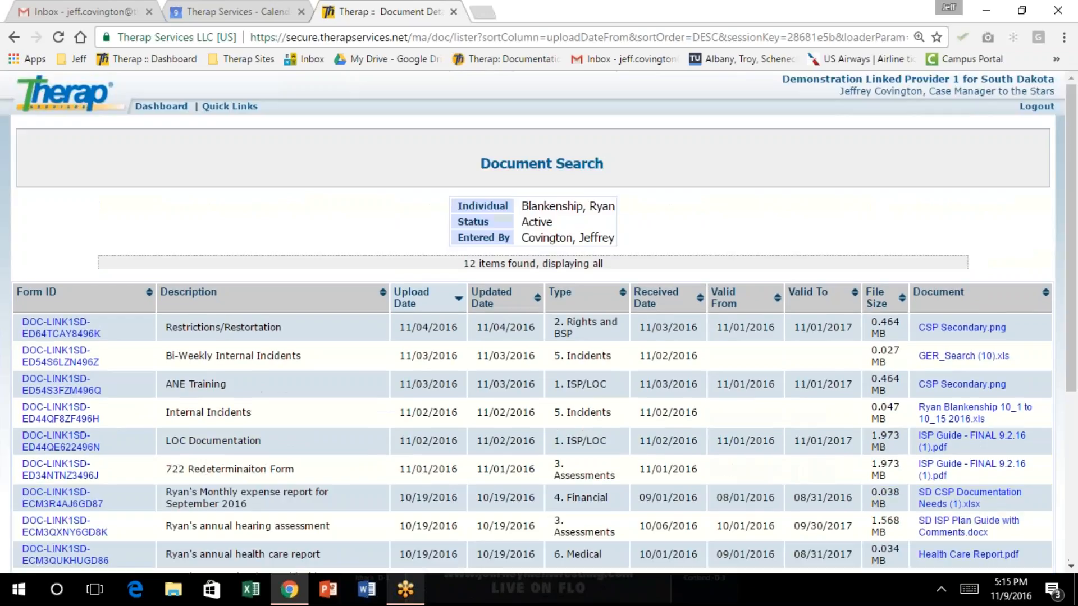
Step: Go back to the Dashboard and show its Individual care modules
left_click(140, 109)
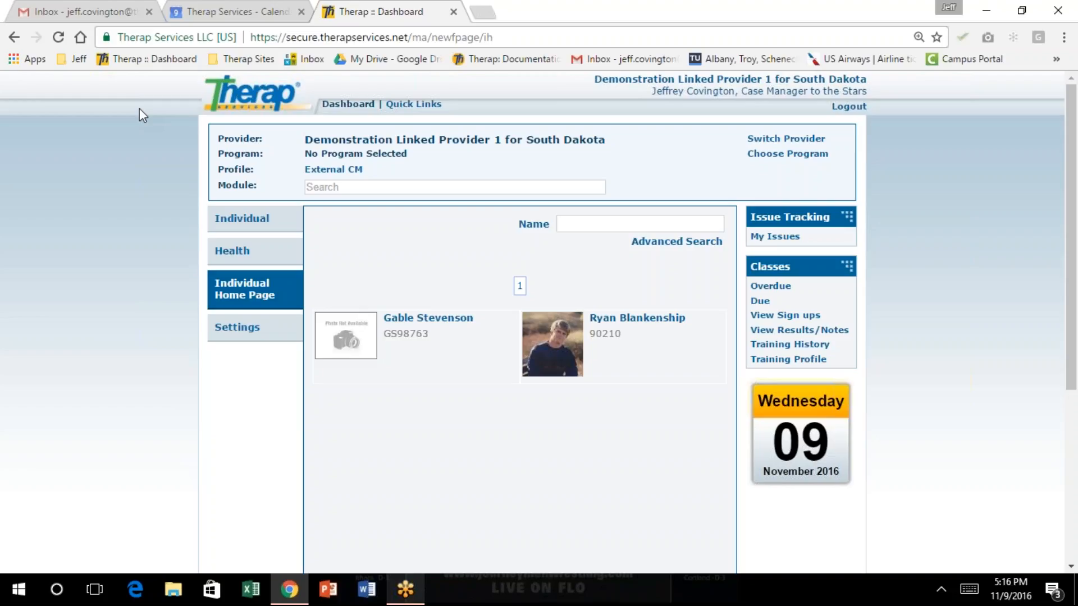
left_click(258, 221)
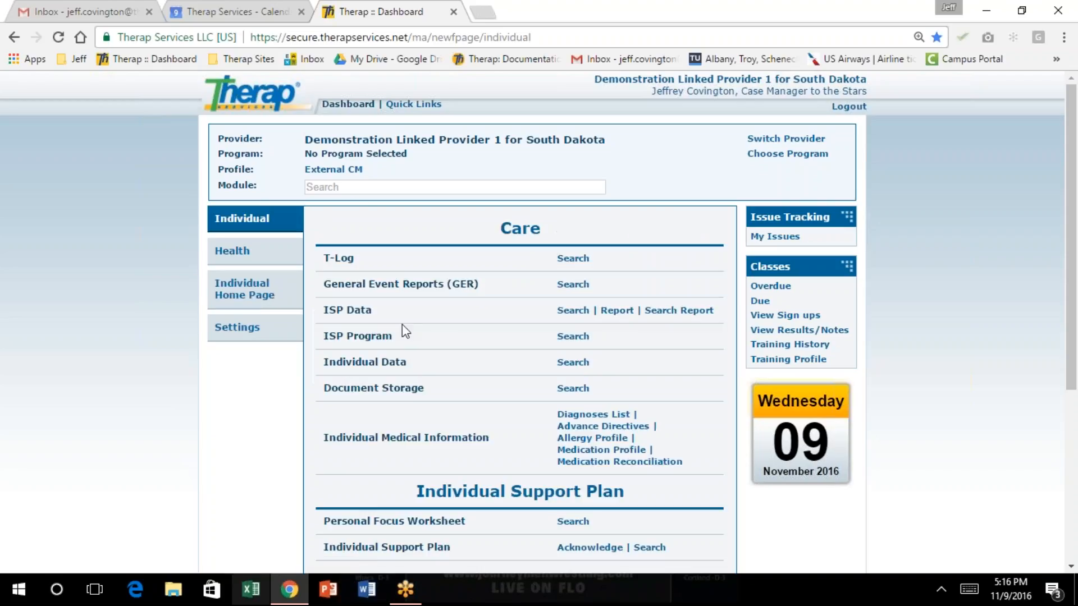
Step: Scroll through the Individual care modules, then open the External CM profile's details
scroll(393, 314, "down", 1)
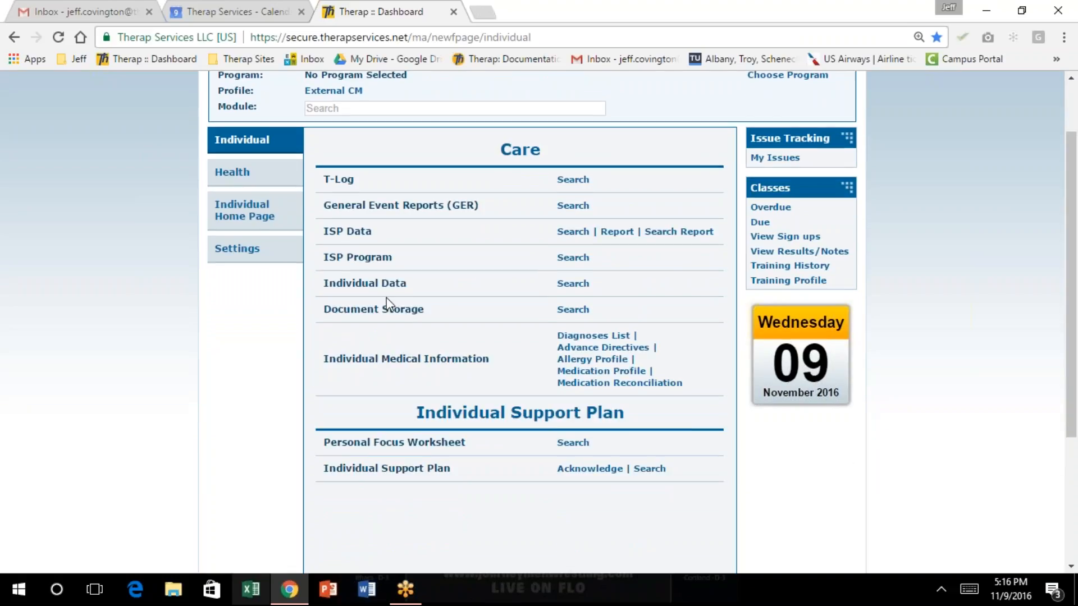
scroll(385, 302, "down", 1)
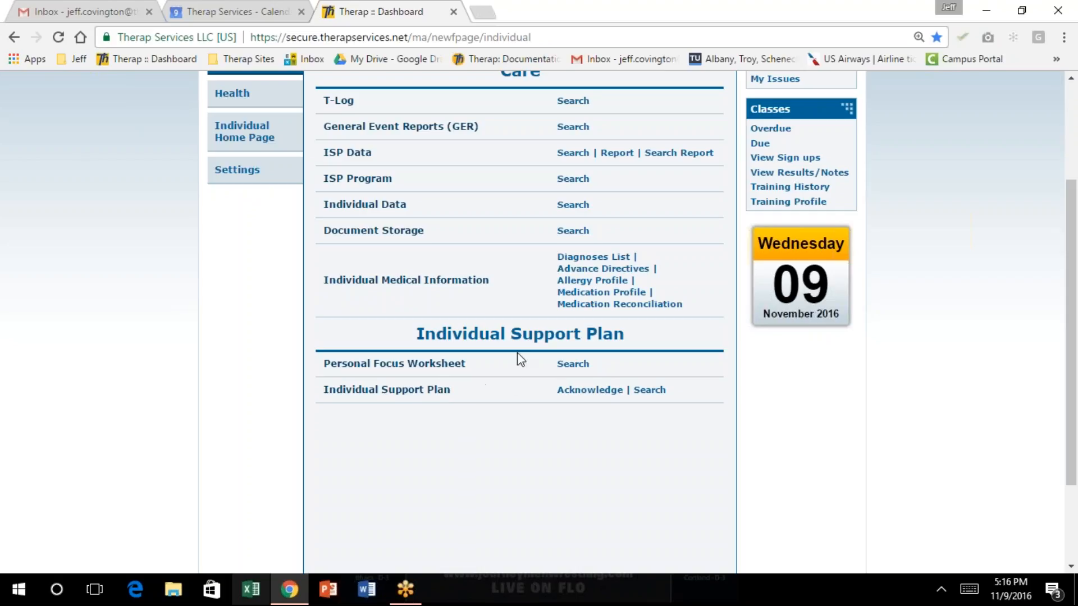
scroll(517, 353, "up", 3)
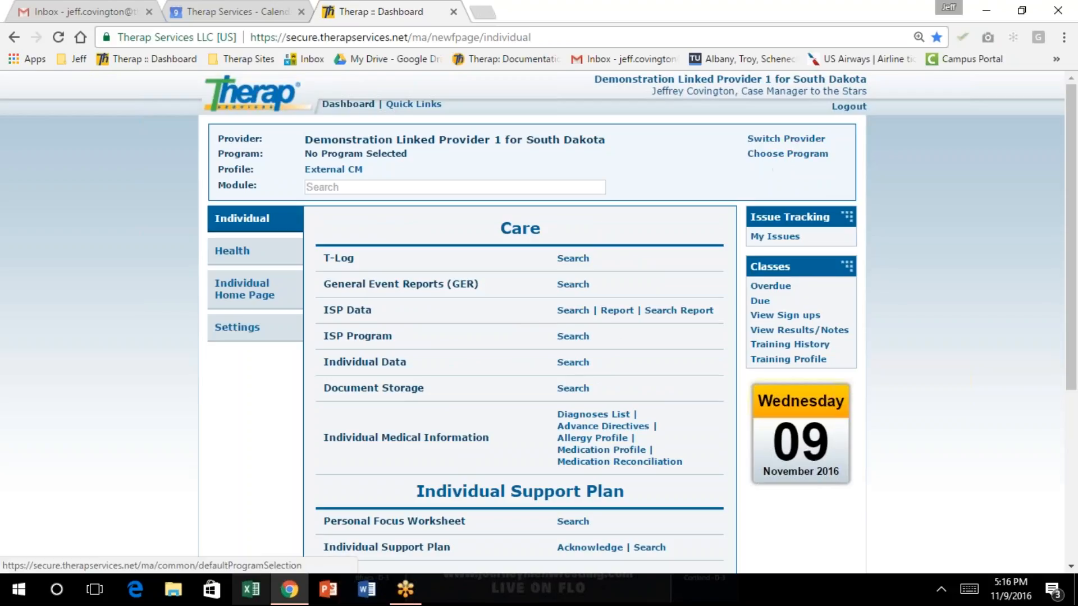
left_click(339, 173)
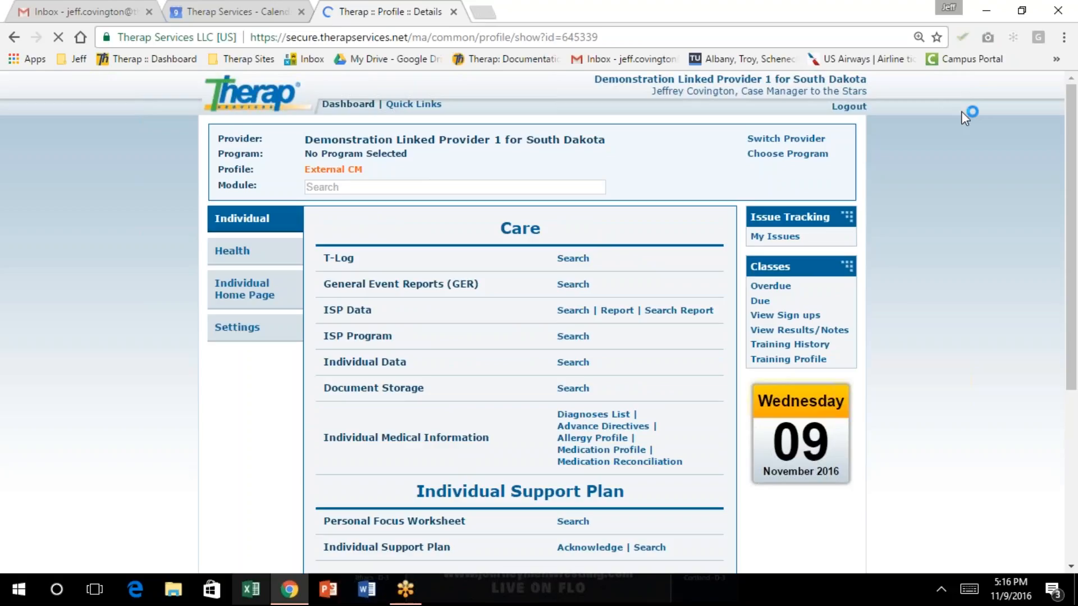
Step: Log out and sign back in with the case manager's login name and password
left_click(849, 106)
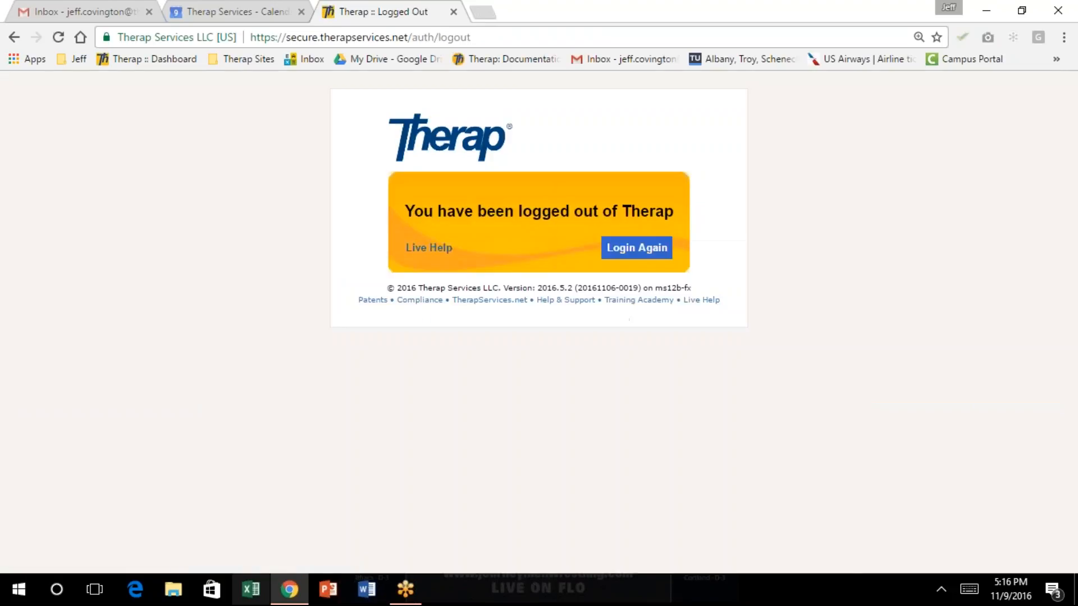
left_click(636, 247)
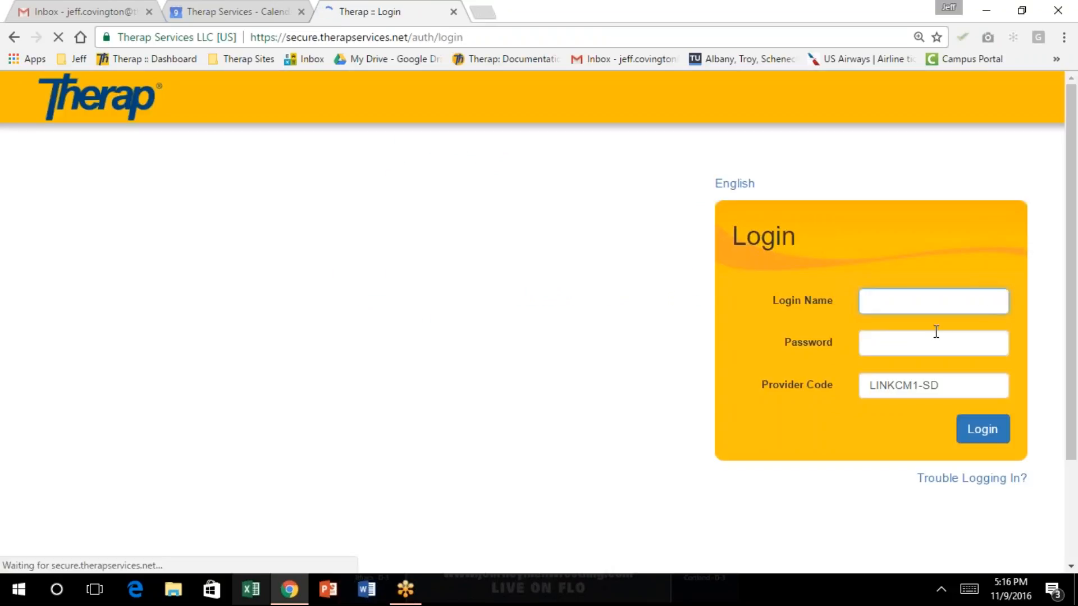
type("jeff-cm")
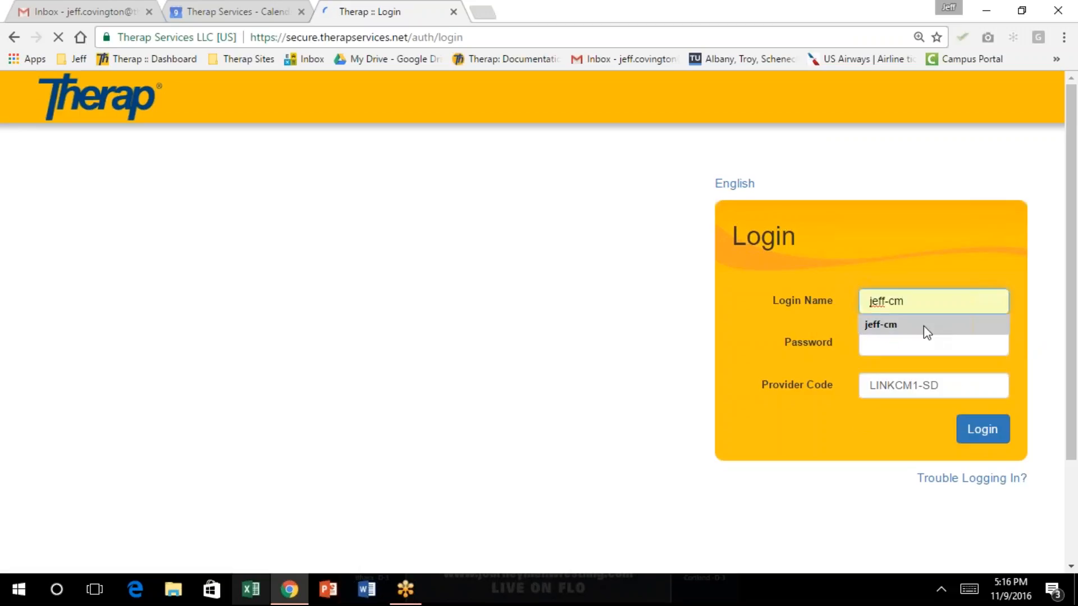
left_click(915, 328)
left_click(920, 342)
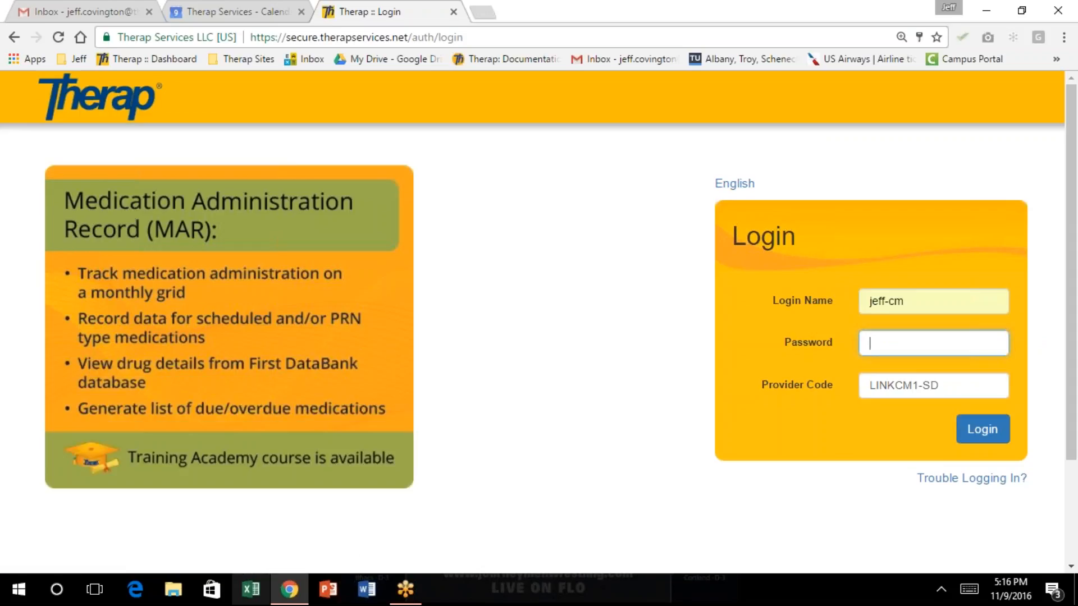
type("••••••••••")
key("Return")
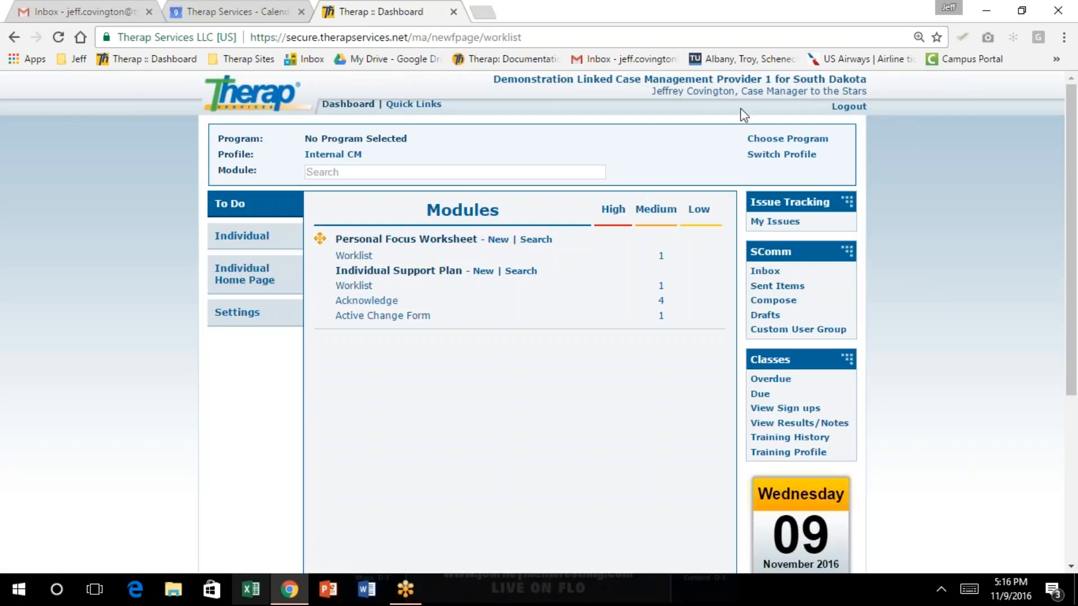
Step: Change the active profile to External CM via Switch Profile
left_click(777, 154)
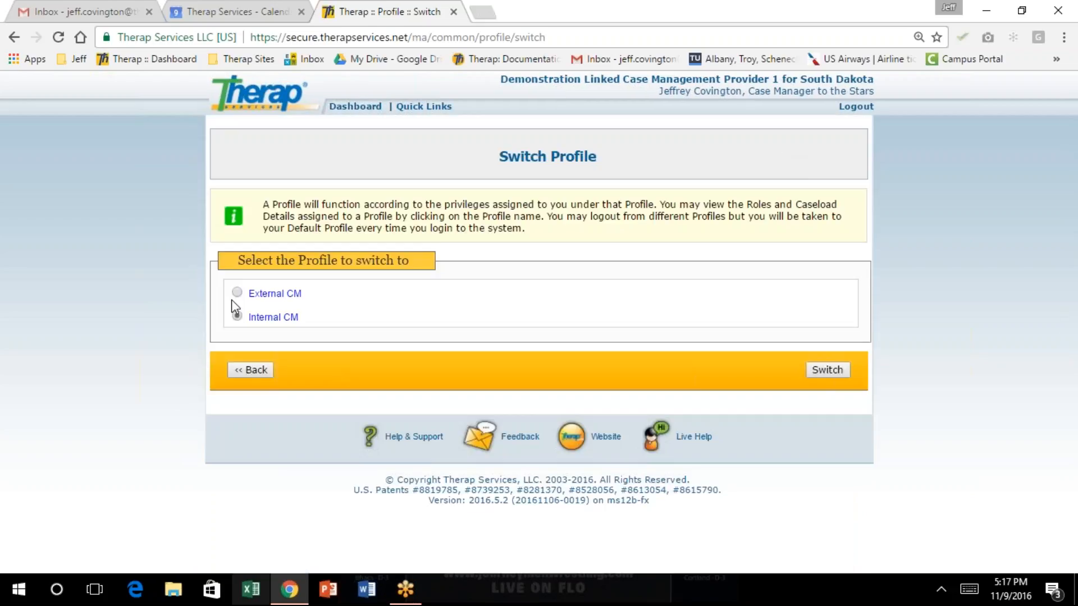
left_click(814, 372)
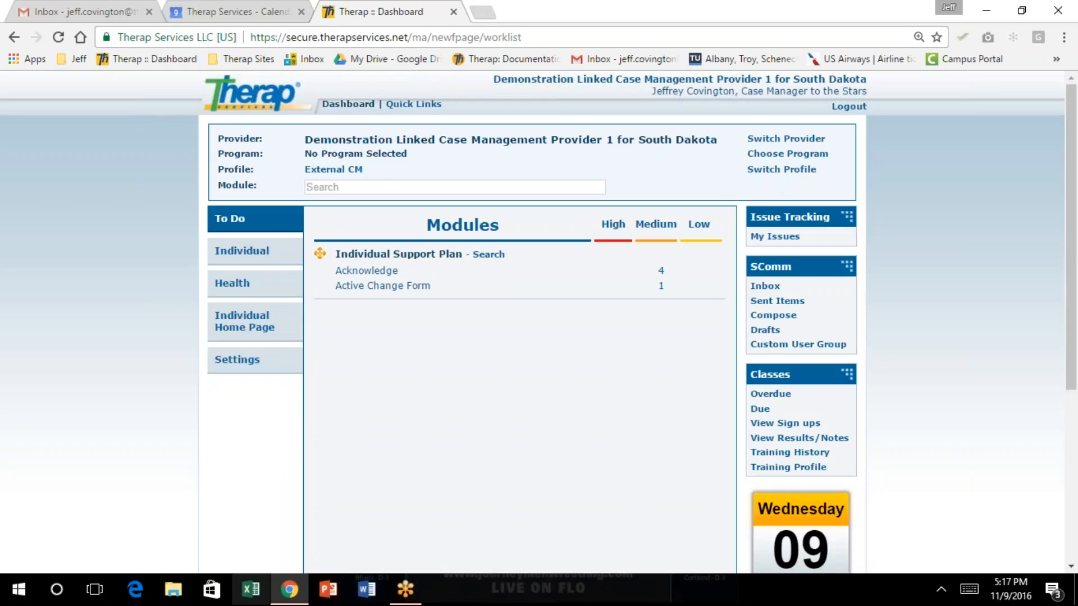
Step: Switch to the Internal CM profile, view its Individual care modules, then log out
left_click(777, 169)
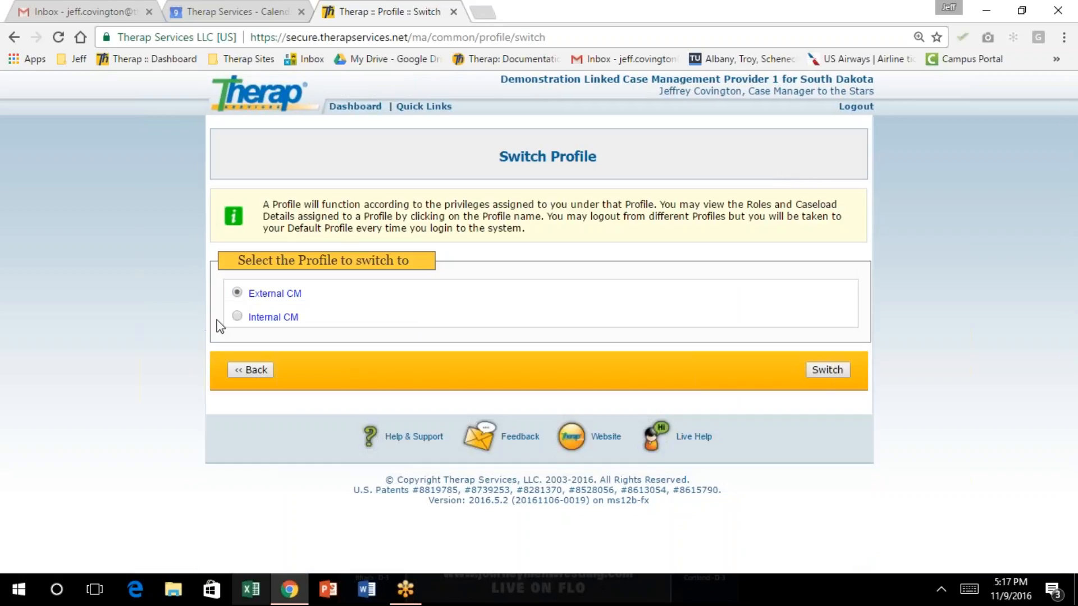
left_click(237, 317)
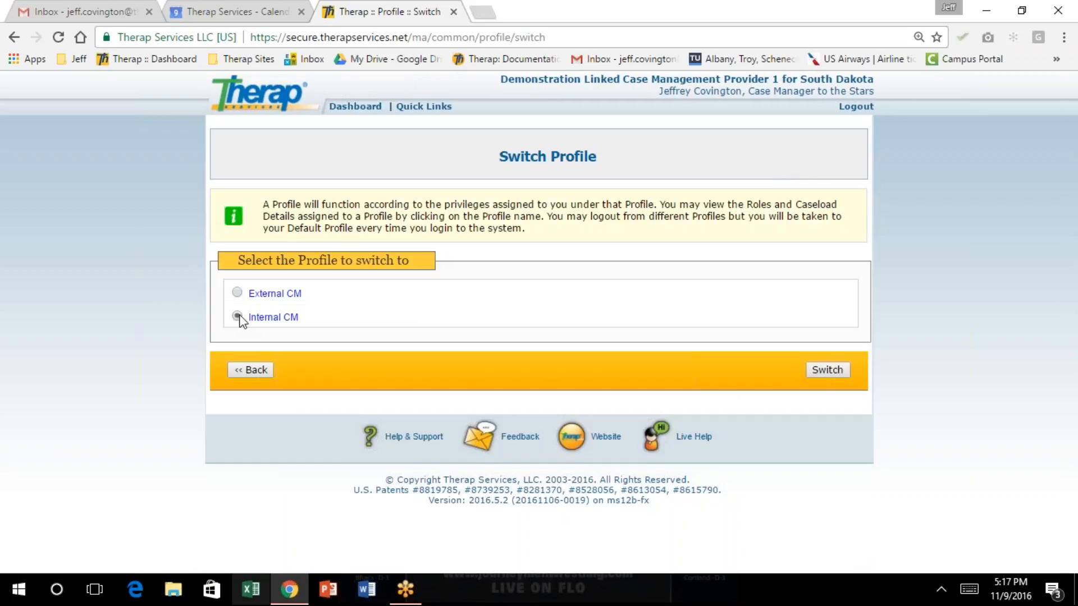
left_click(832, 371)
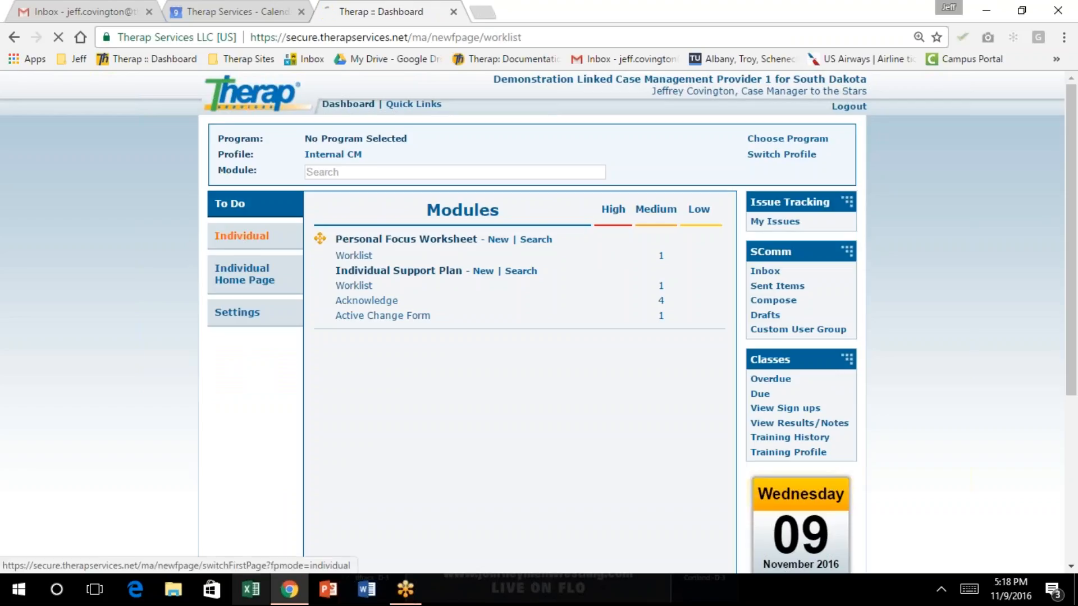
left_click(247, 239)
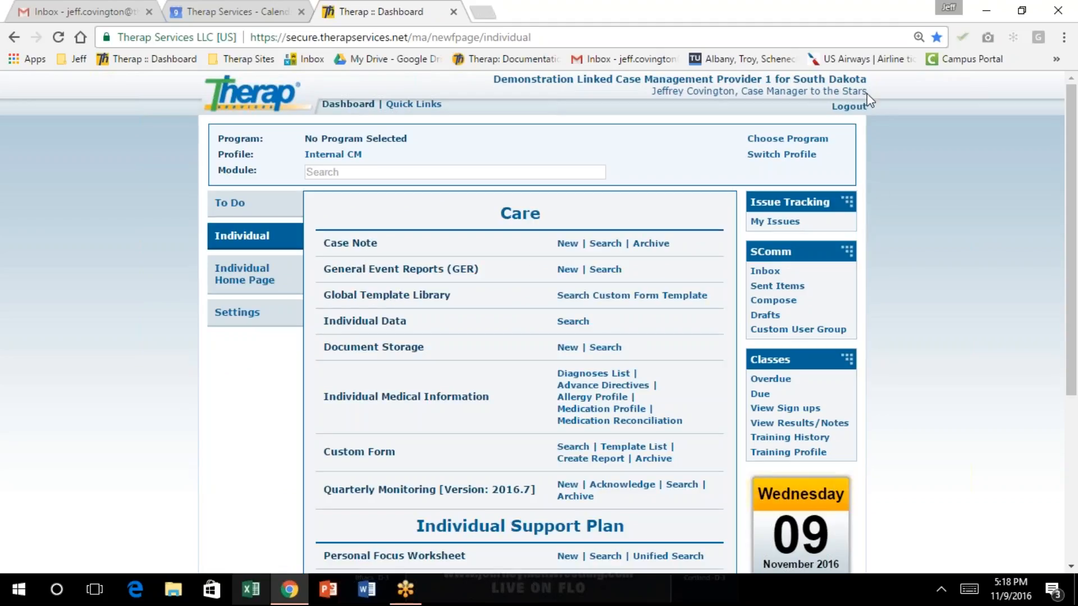
left_click(849, 107)
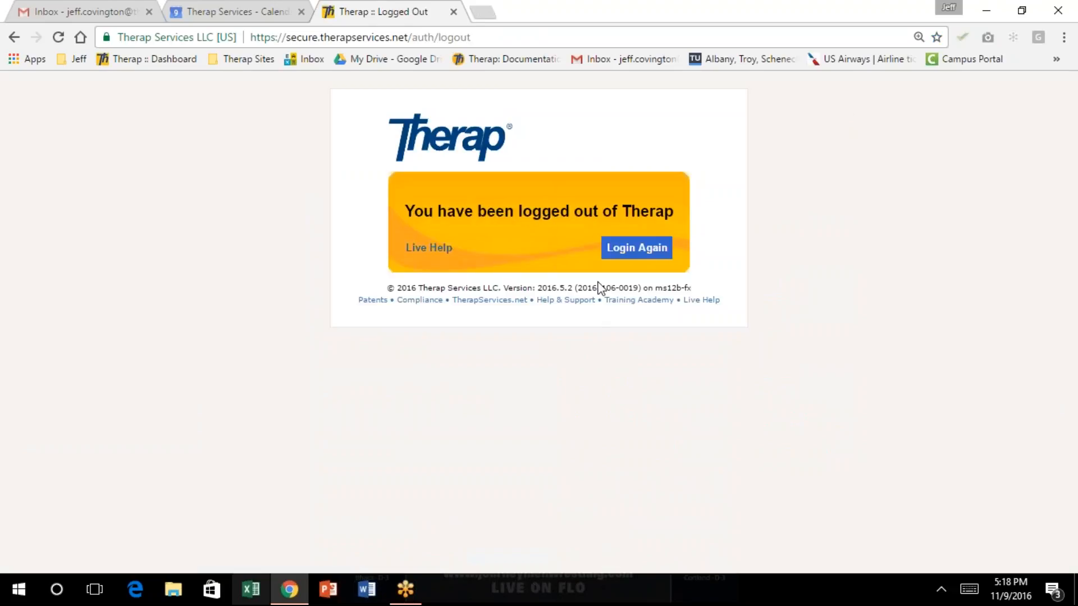
Step: Return to the Therap login form from the logged-out page
left_click(637, 248)
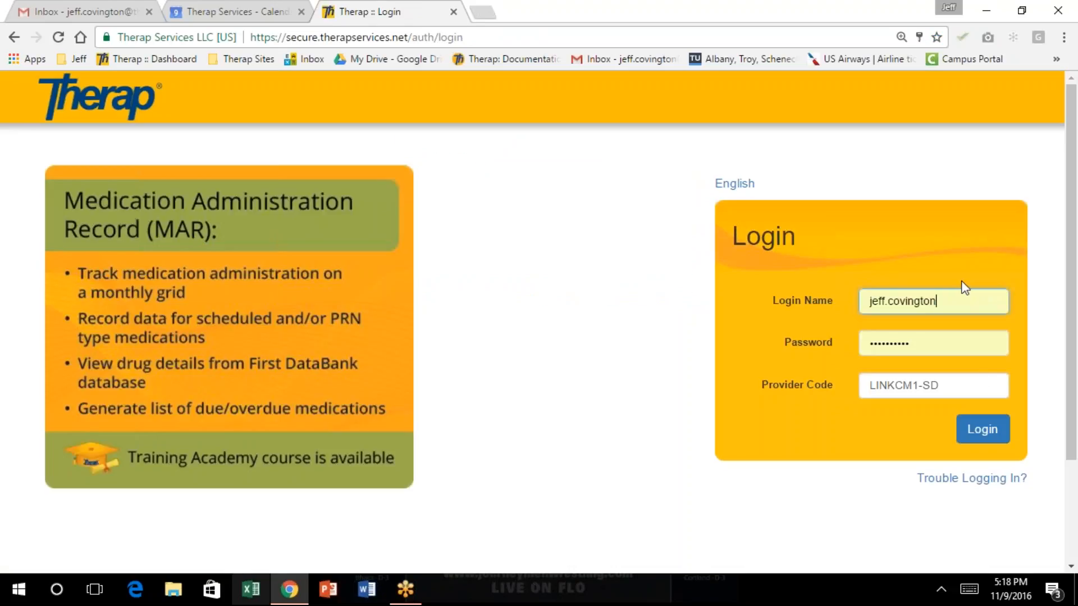
left_click(730, 23)
Step: Attempt the login, which fails, and return to the login form with Try Again
left_click(931, 345)
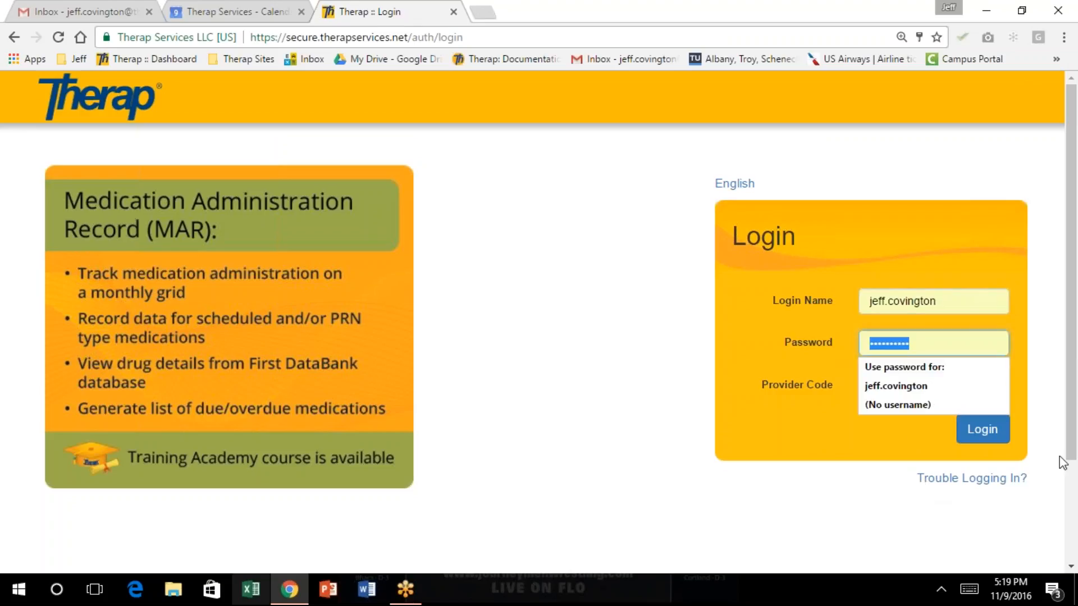
key("Home")
key("Escape")
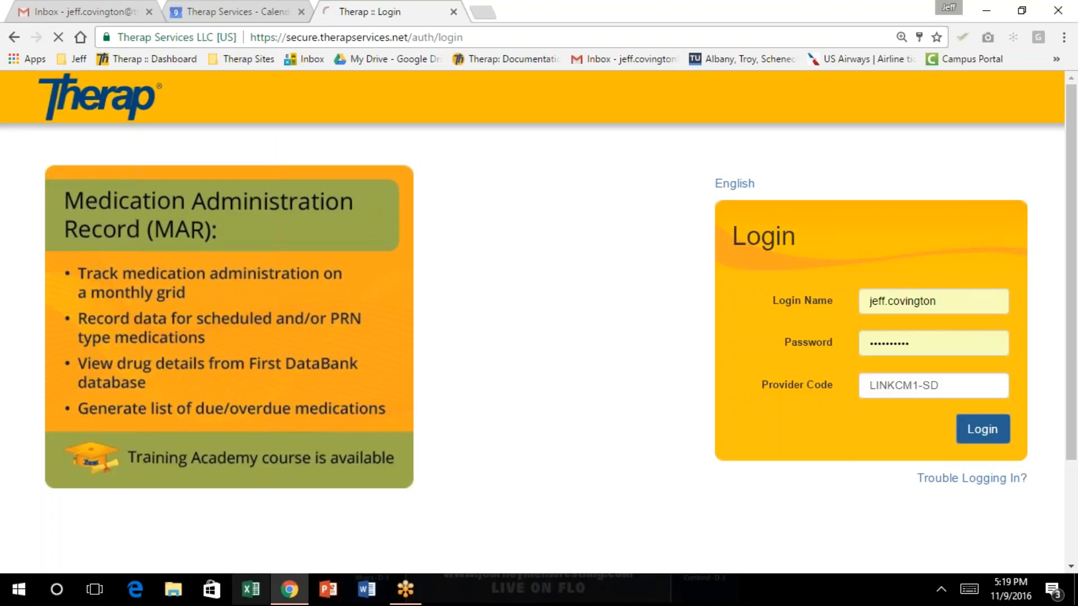
left_click(982, 429)
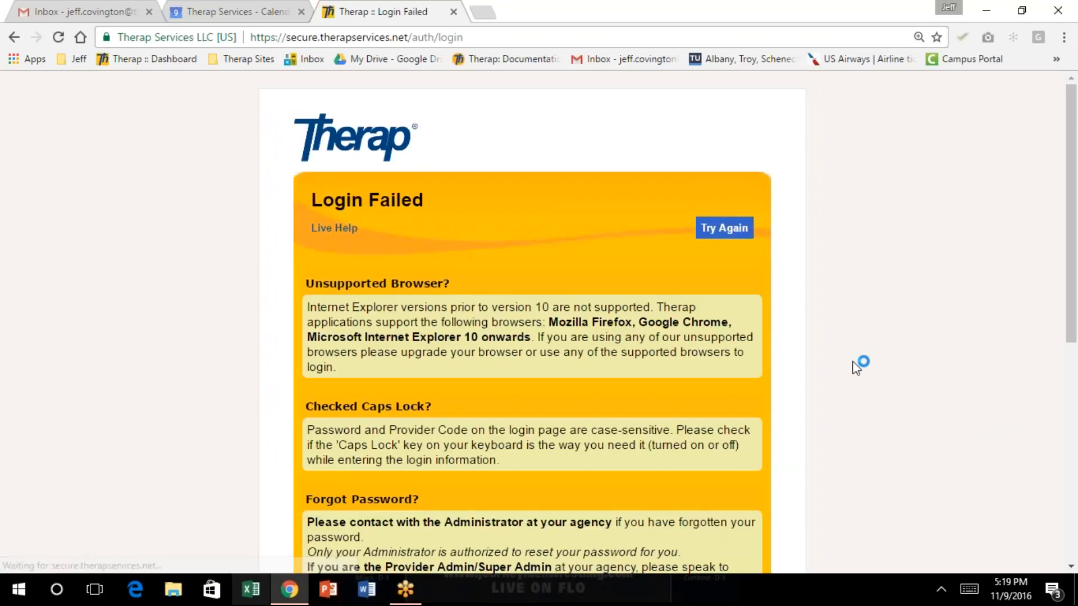
left_click(720, 233)
Step: Correct the login name by removing the stray letter and retype the password
left_click(914, 312)
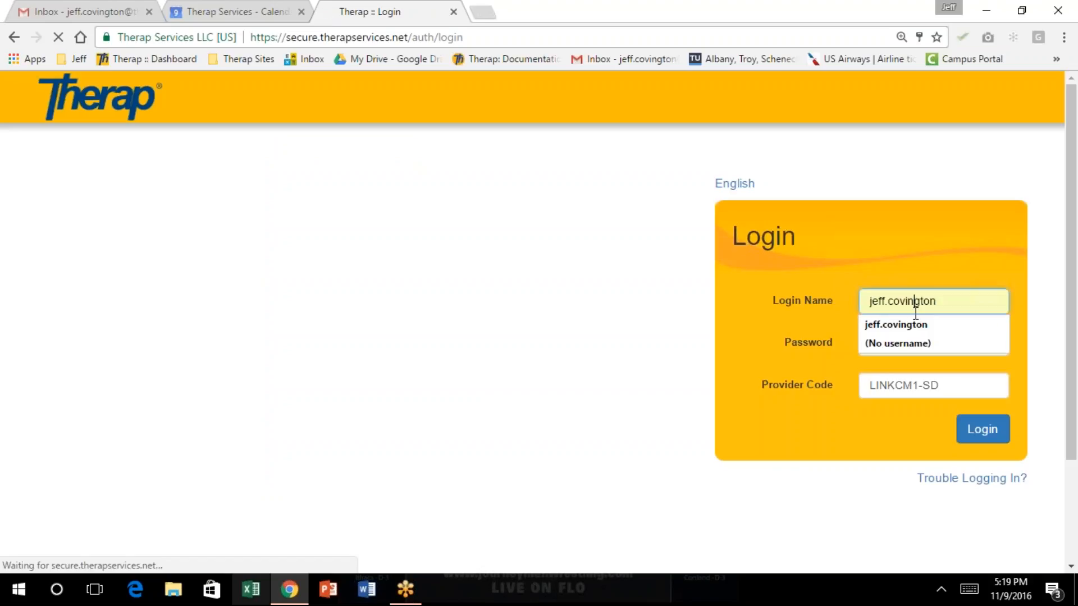
left_click(913, 319)
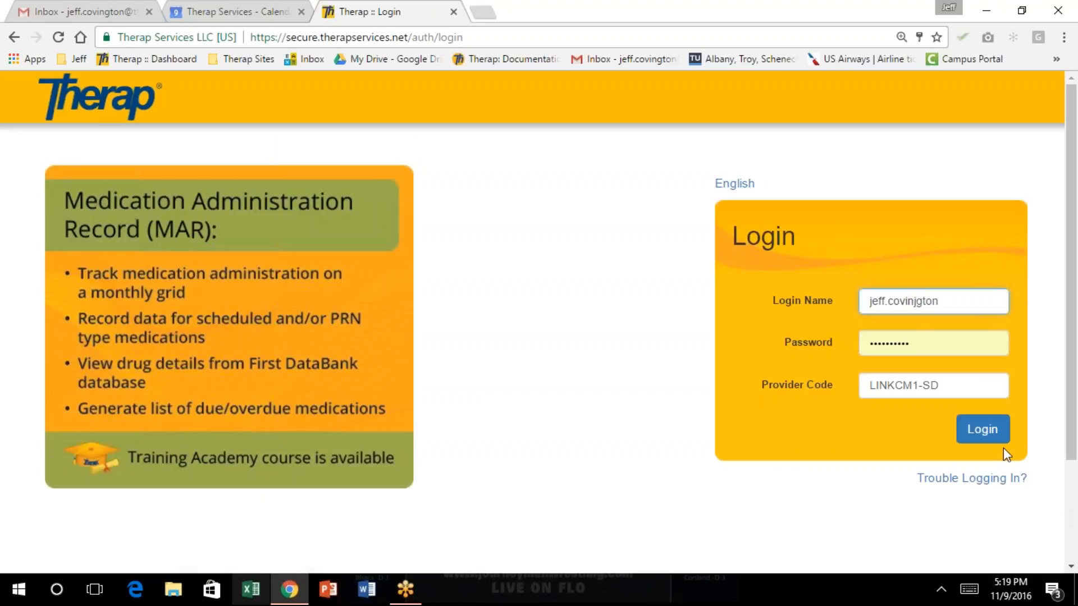
key("BackSpace")
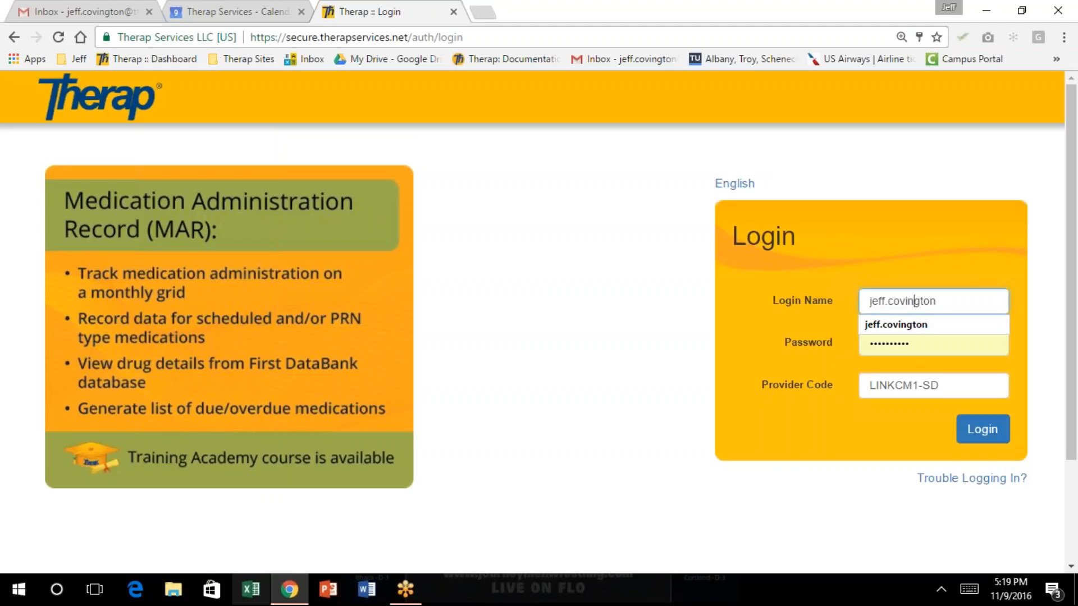
left_click(933, 352)
key("BackSpace")
key("BackSpace")
key("BackSpace")
key("BackSpace")
key("BackSpace")
key("BackSpace")
key("BackSpace")
key("BackSpace")
key("BackSpace")
key("BackSpace")
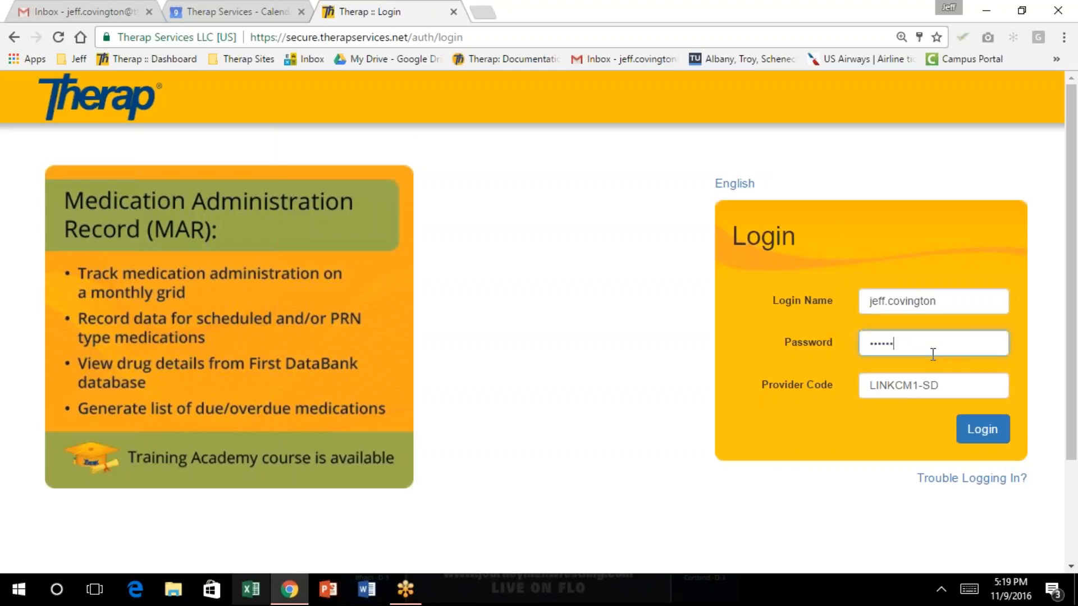
type("•••••••••")
Step: Submit the corrected credentials to log in
key("Return")
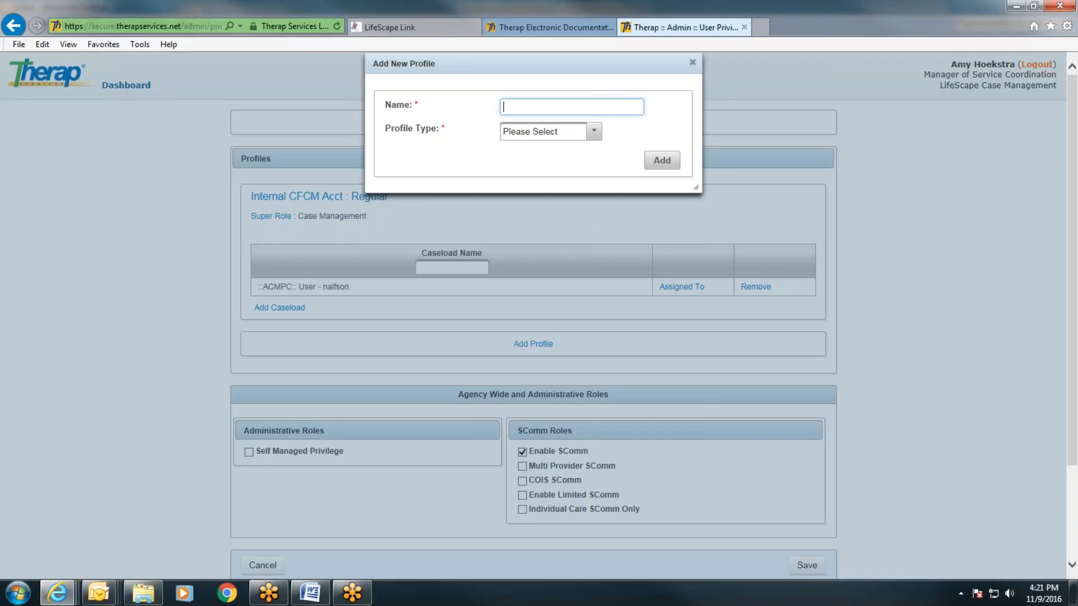
Step: Add a new Case Manager-type profile named 'External' to this user's privileges
type("extern")
key("BackSpace")
key("BackSpace")
key("BackSpace")
key("BackSpace")
key("BackSpace")
key("BackSpace")
type("External")
left_click(592, 142)
left_click(566, 187)
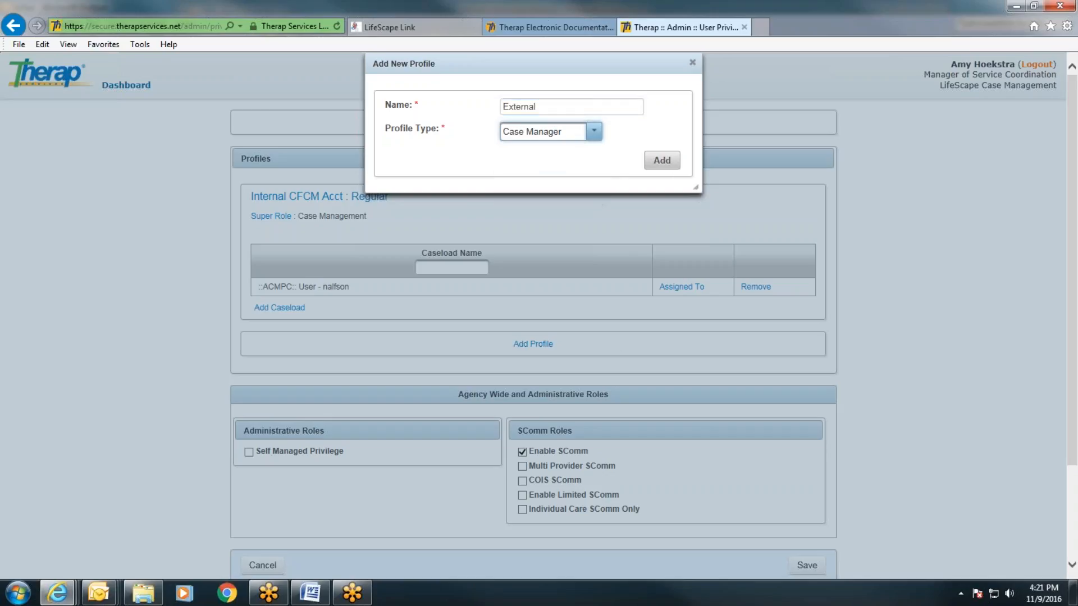
left_click(662, 160)
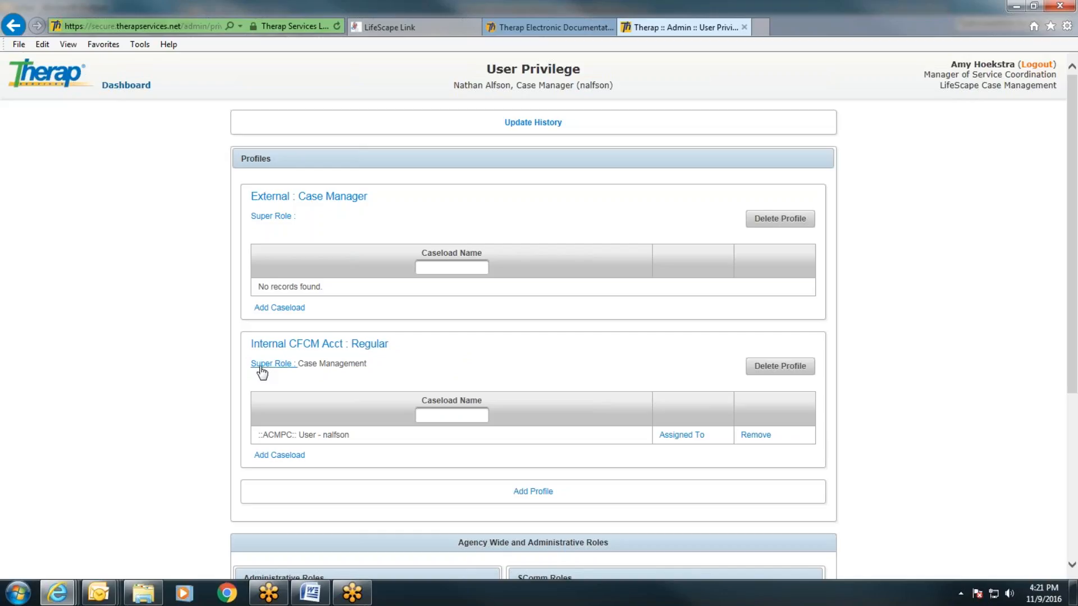
Step: Assign Case Management as the External profile's super role
left_click(270, 217)
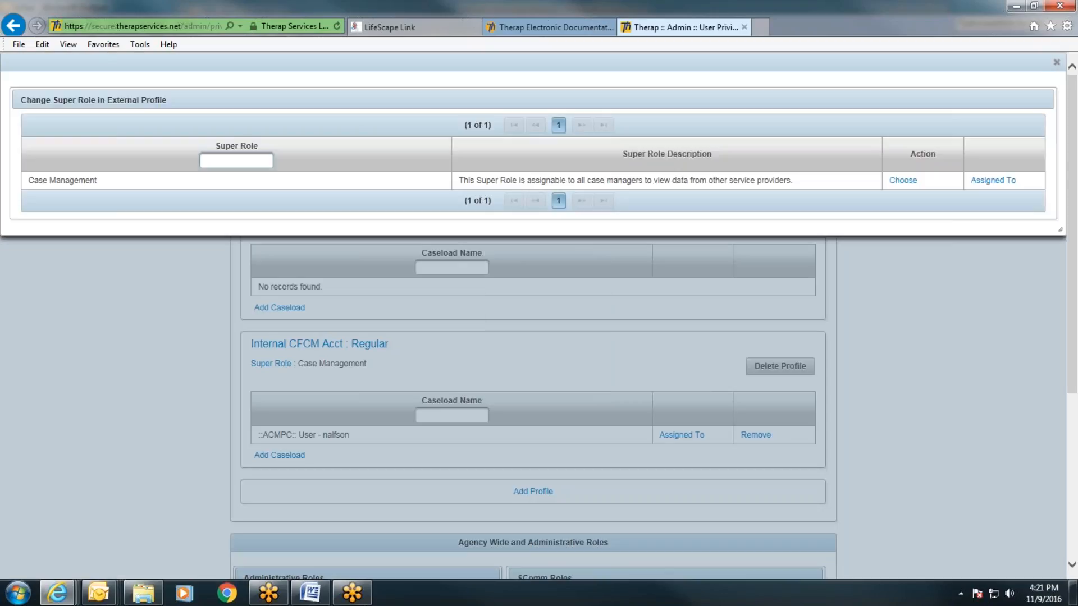
double_click(83, 181)
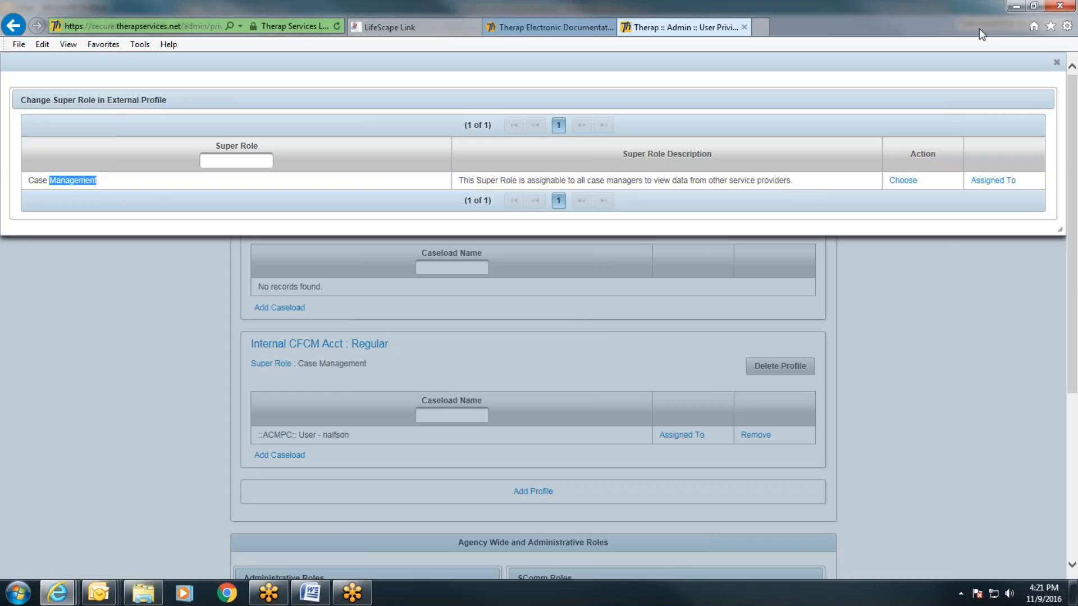
left_click(905, 181)
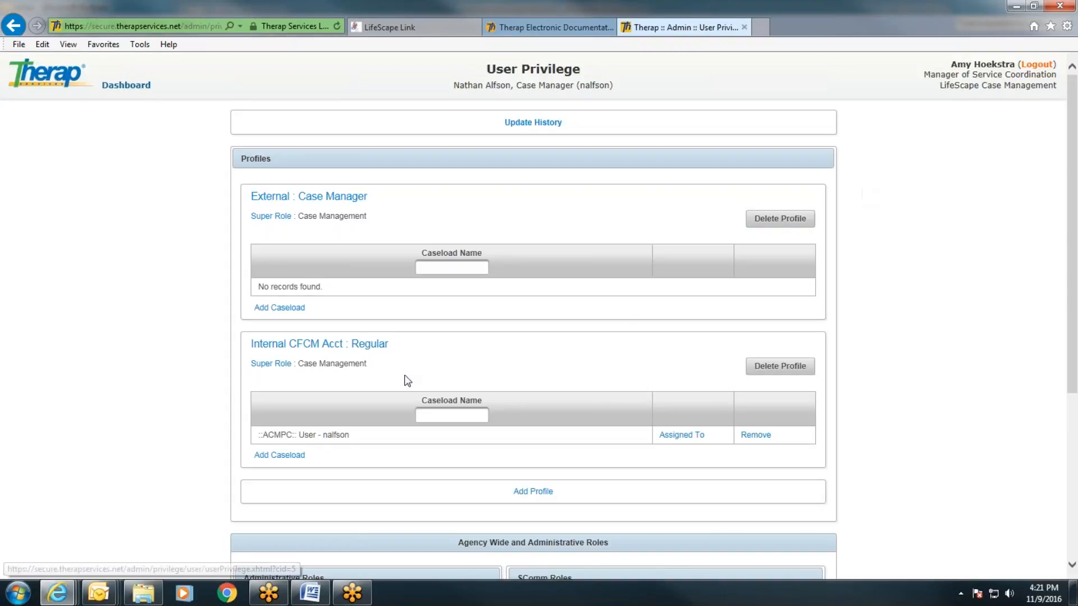
Step: Add the user's own caseload to the External profile
left_click(290, 316)
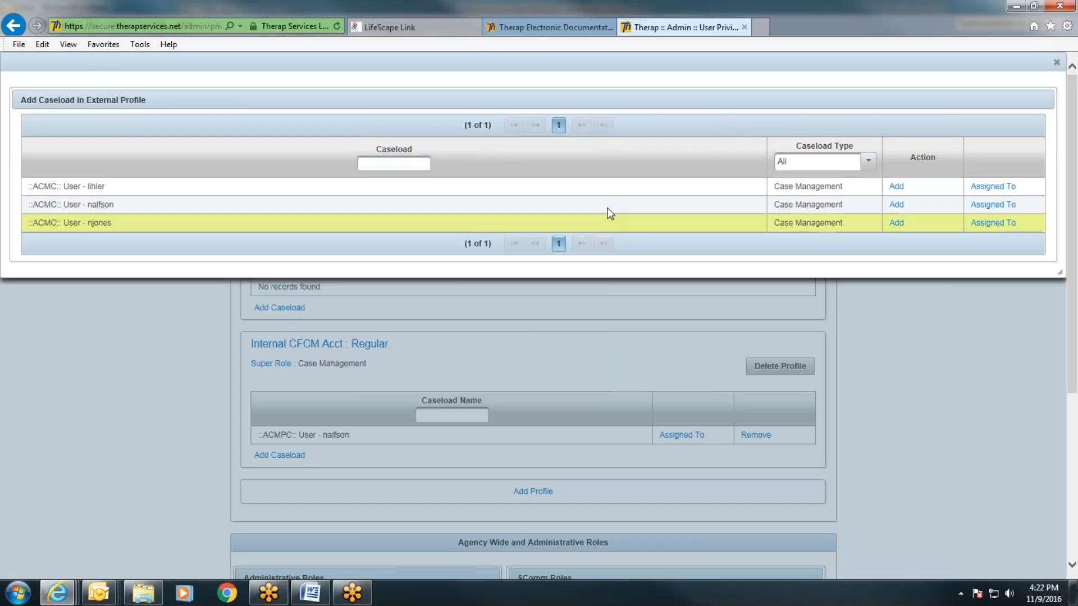
left_click(895, 205)
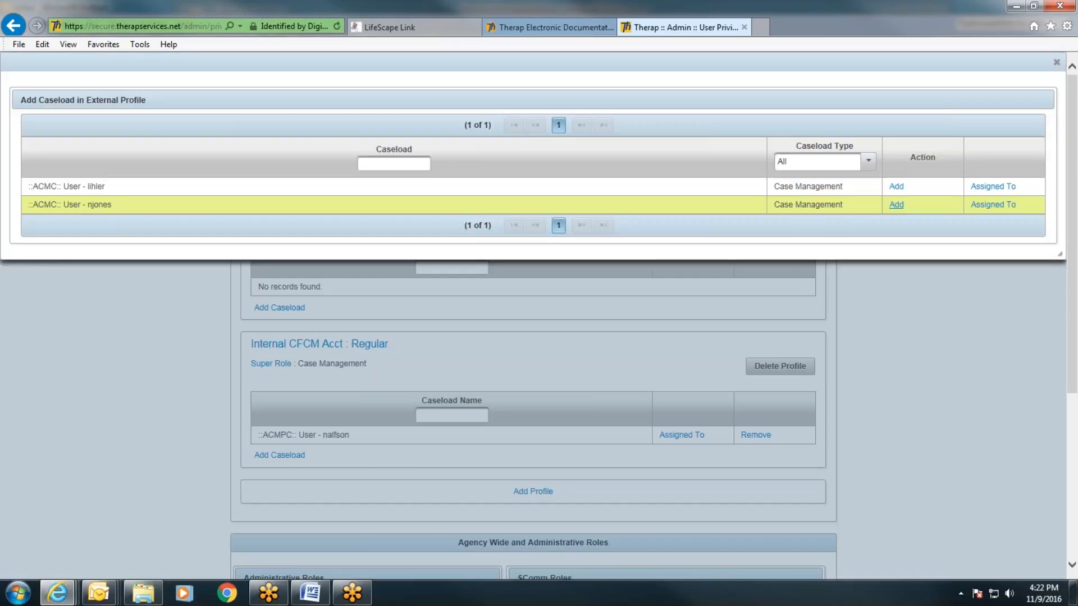
left_click(895, 204)
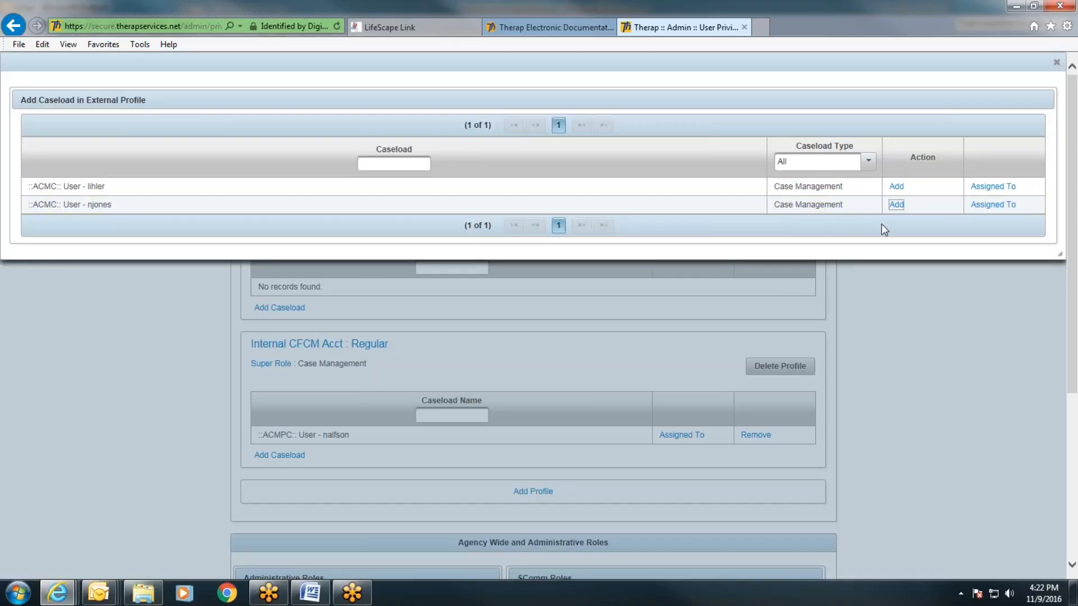
left_click(1056, 62)
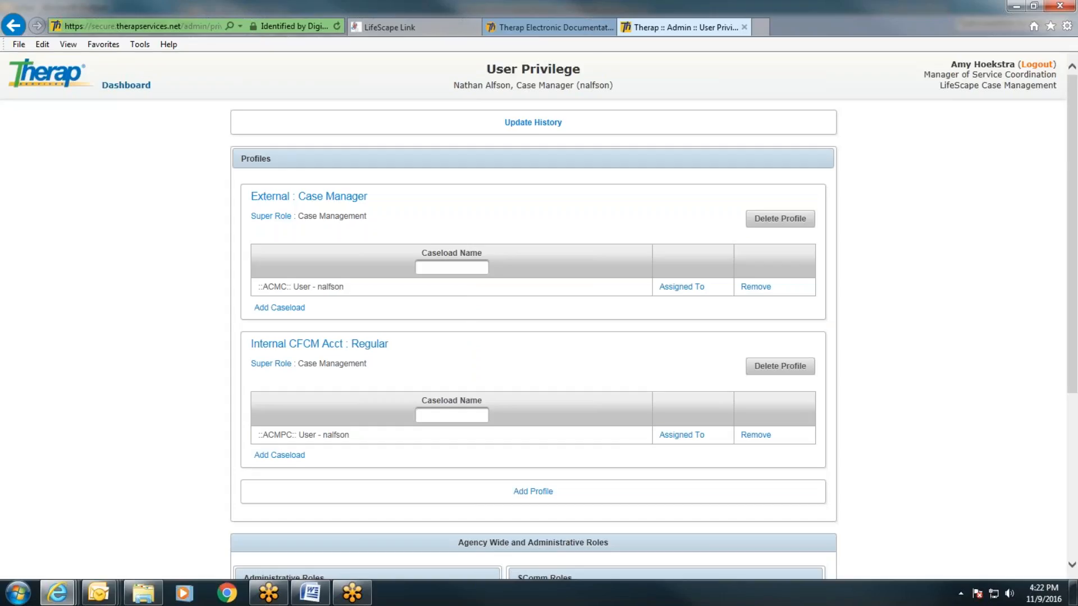
Step: Save the user's updated privileges and return to the User List
scroll(702, 456, "down", 5)
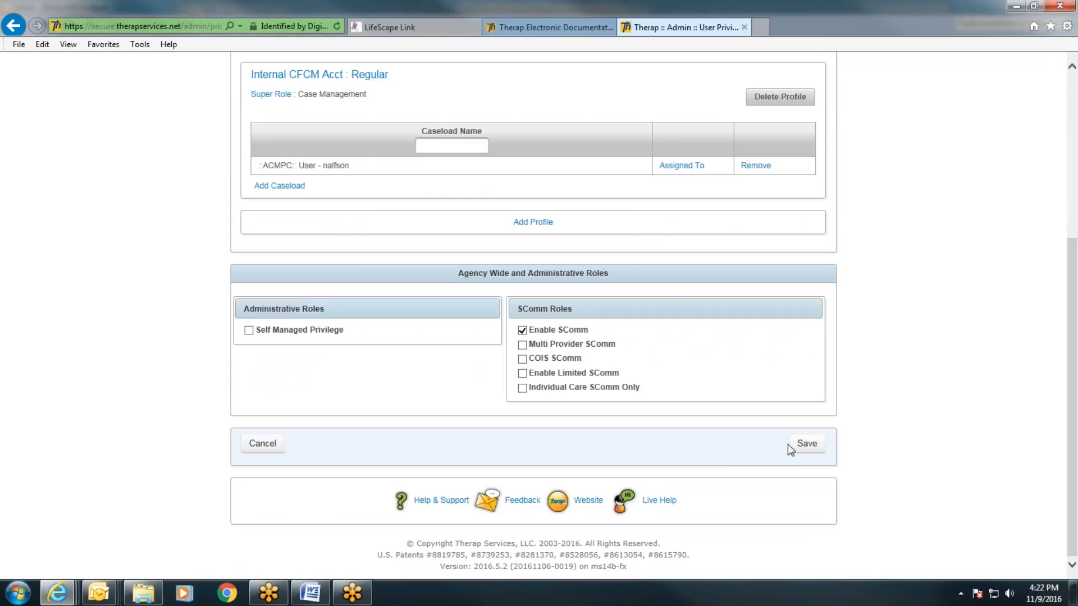
left_click(787, 444)
left_click(806, 445)
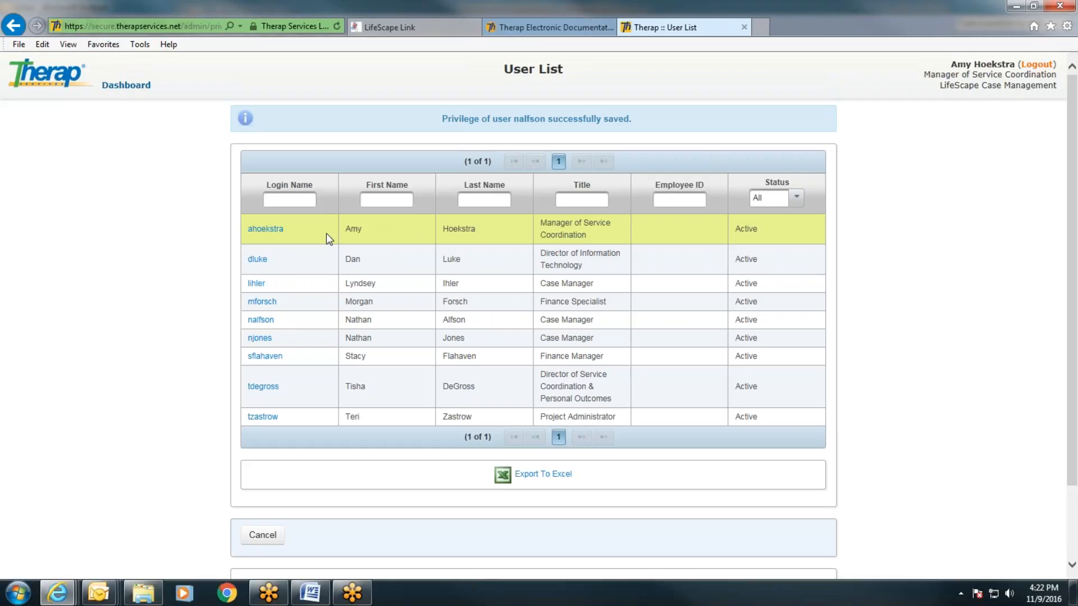
Step: Open the Manager of Service Coordination account's User Privilege page from the User List
left_click(265, 228)
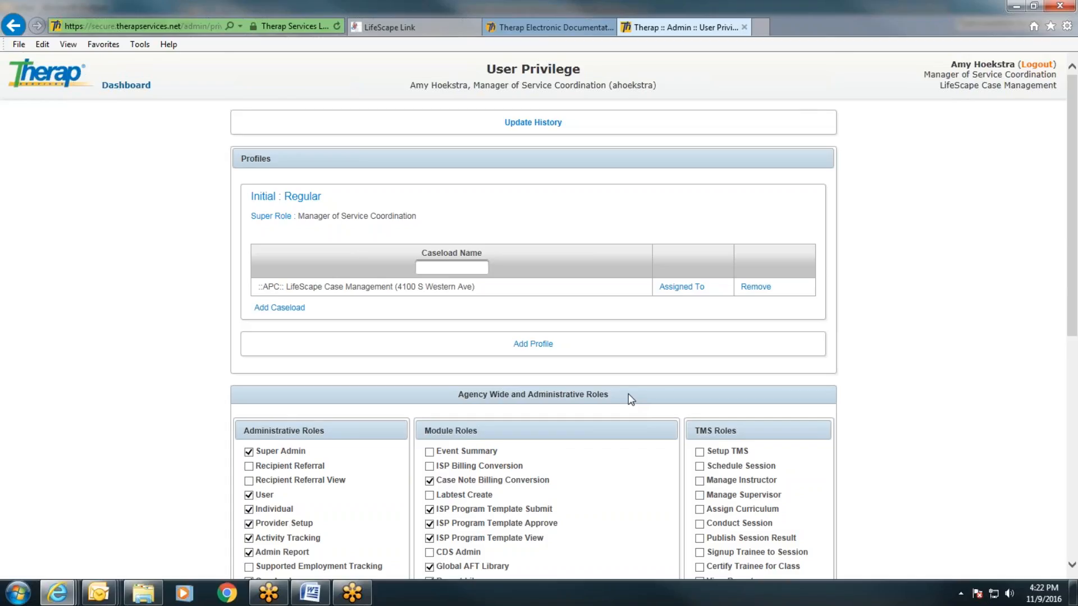
Step: Review the manager's roles (Super Admin, Enable SComm, Enable Calendar, Billing Claim), then return to the dashboard
scroll(631, 399, "down", 3)
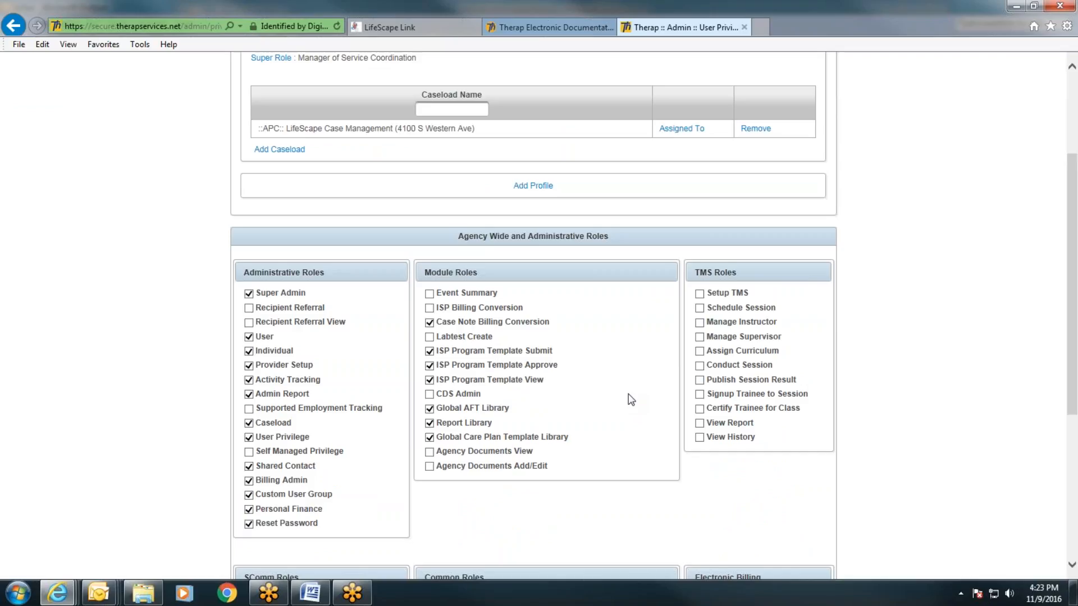
scroll(631, 399, "down", 4)
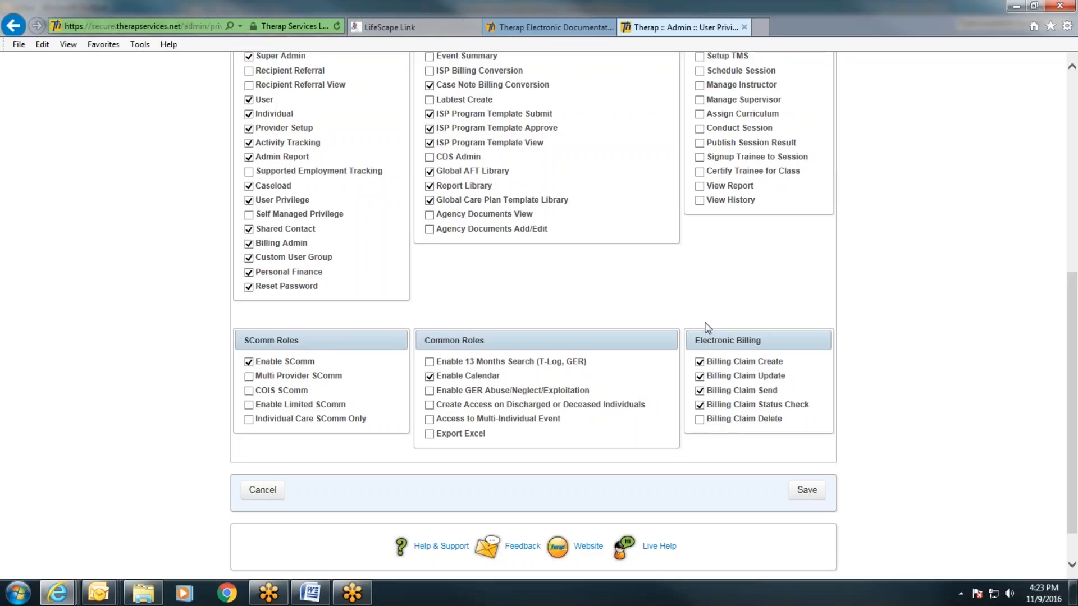
scroll(706, 324, "down", 1)
scroll(706, 324, "up", 8)
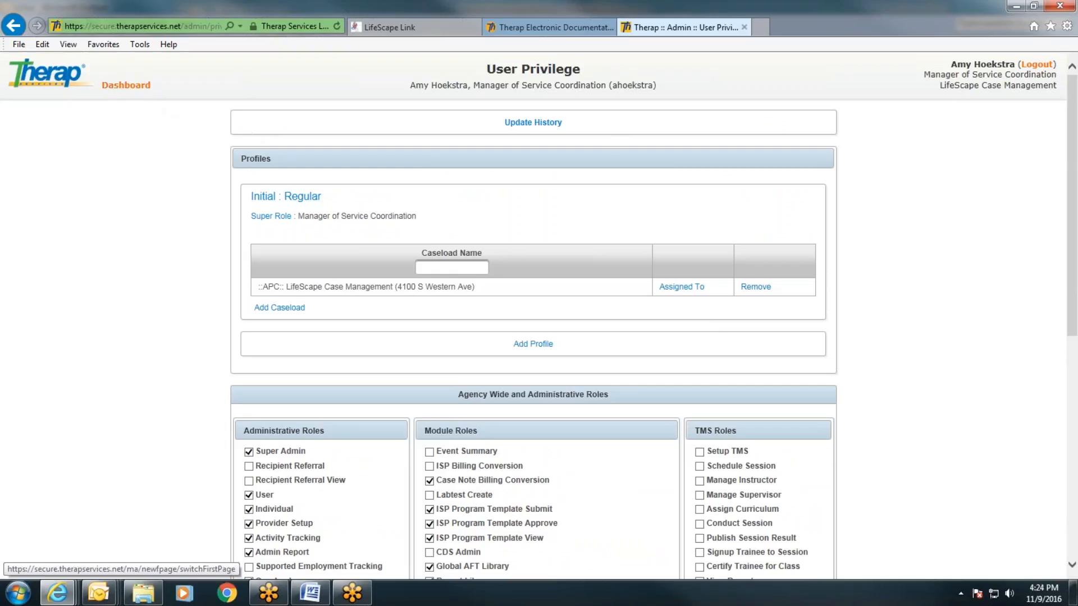
left_click(126, 85)
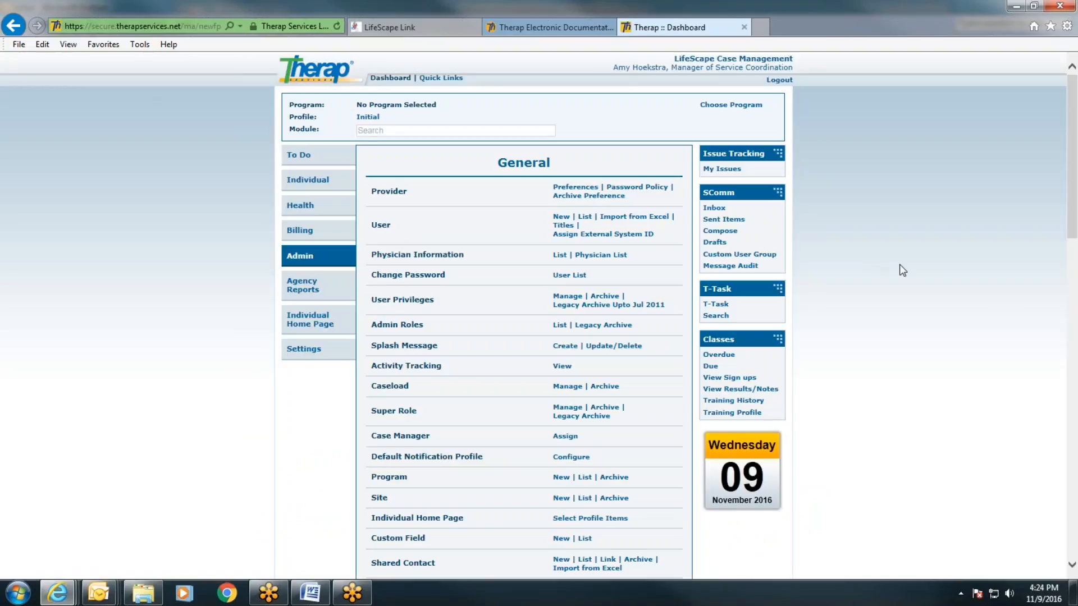
Step: Open the second case manager's User Privilege page from the full user list
left_click(584, 217)
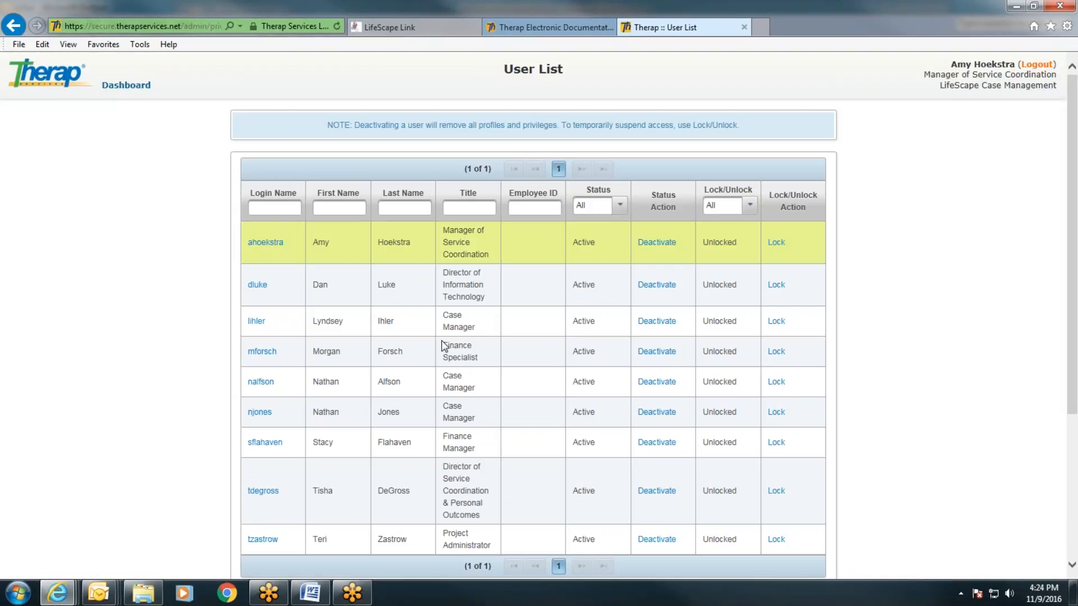
left_click(255, 412)
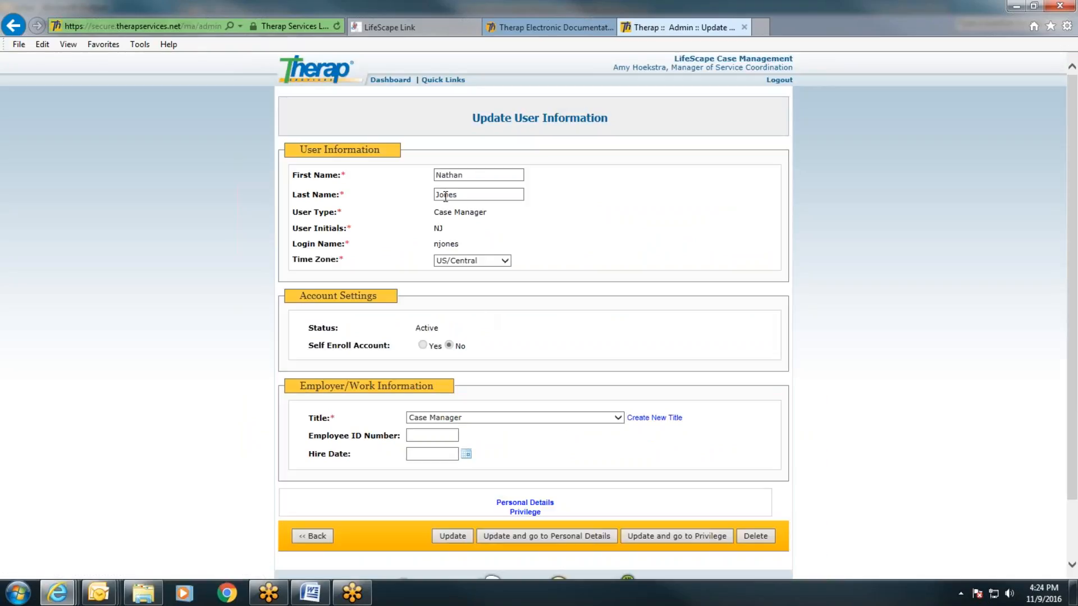
left_click(669, 535)
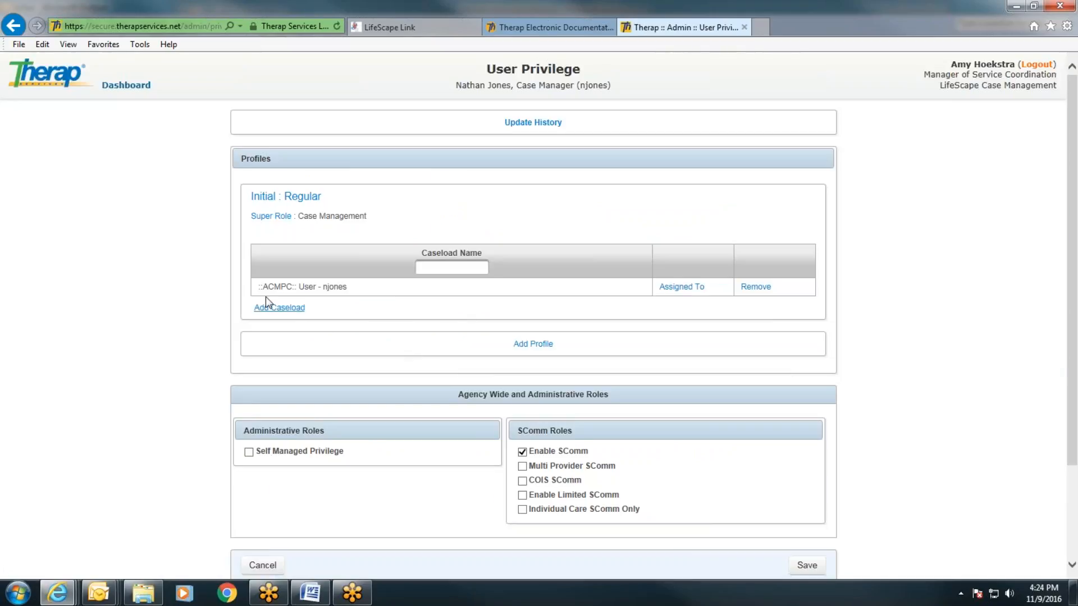
Step: Rename the Initial profile to 'Internal CFCM Acct'
left_click(296, 202)
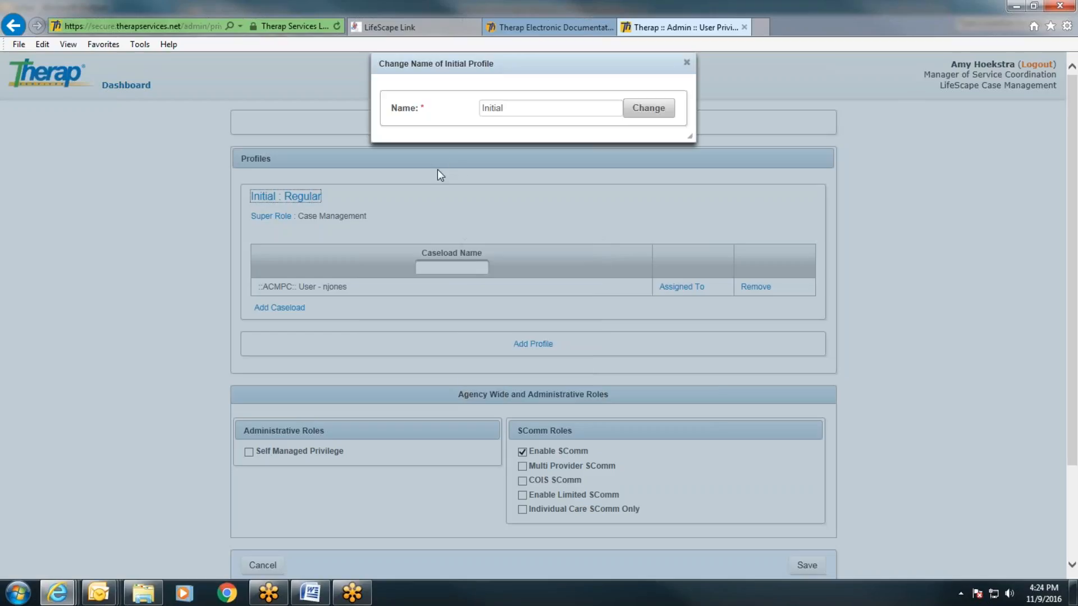
double_click(493, 107)
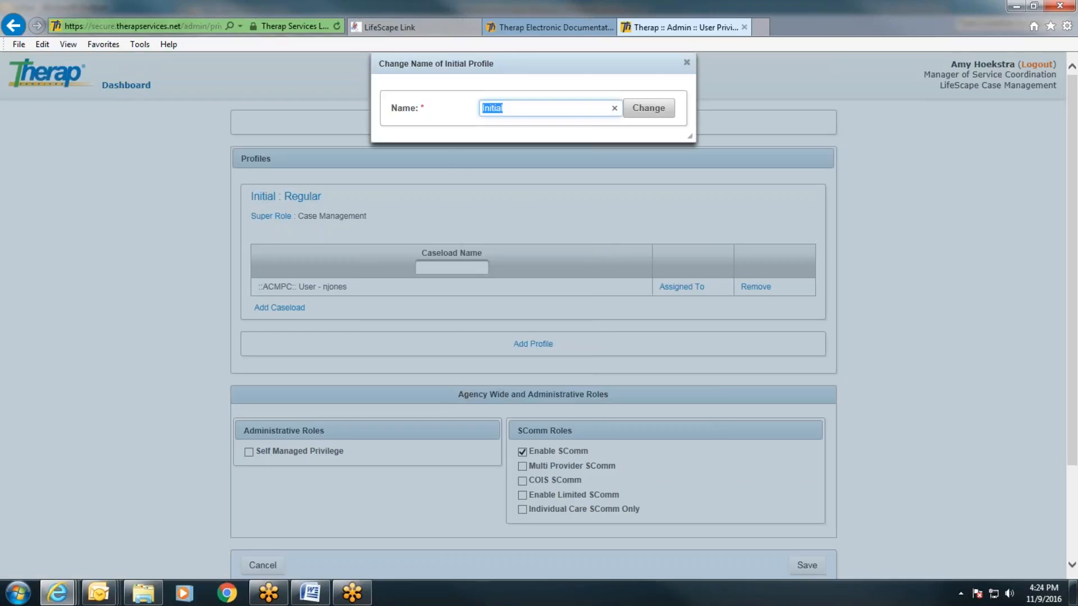
type("Internal CFCM A")
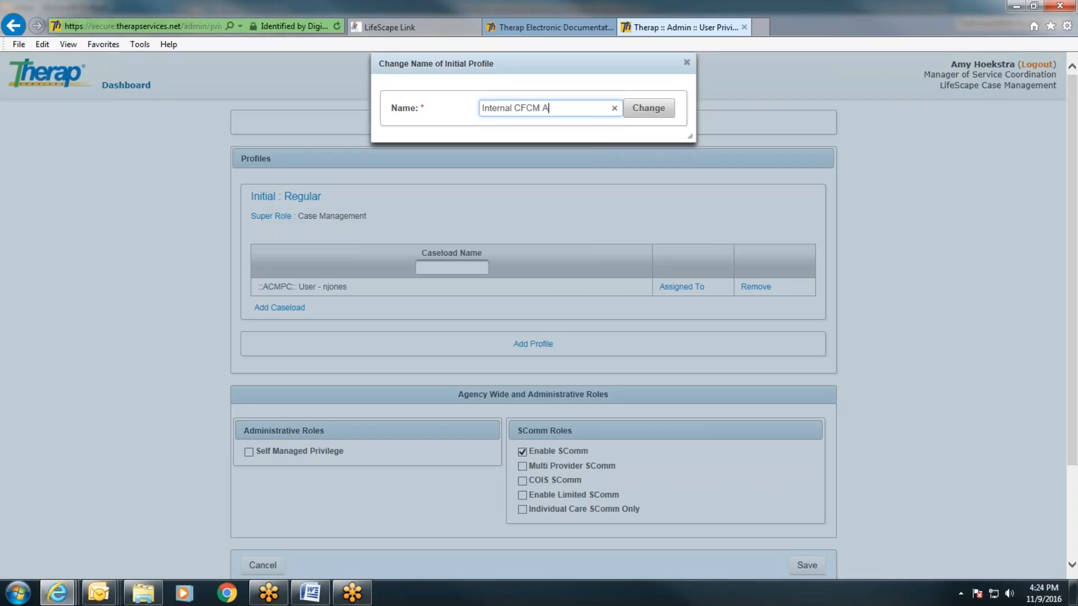
type("cct")
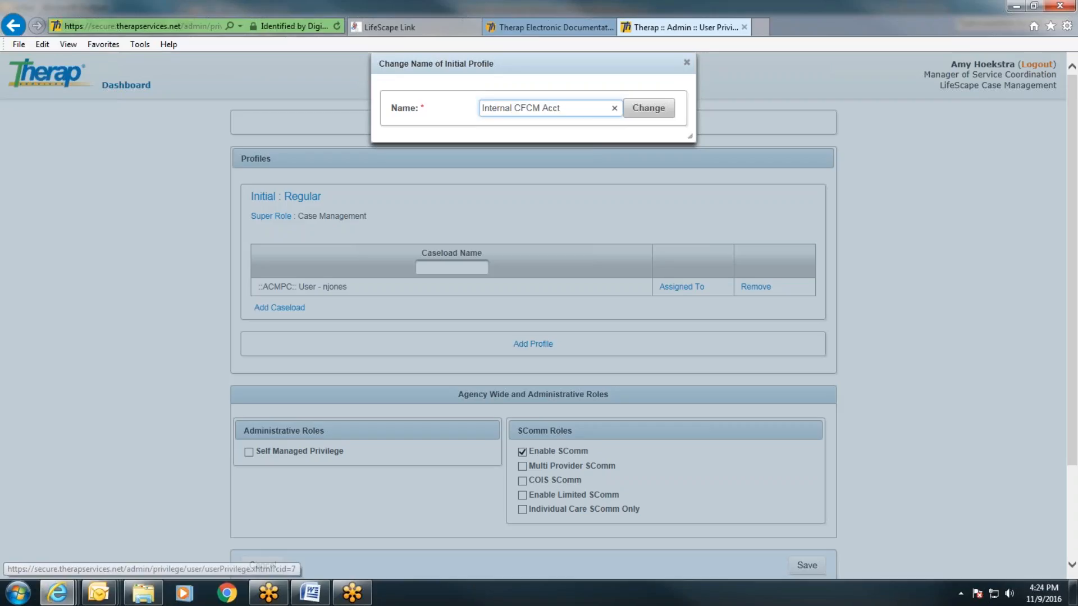
left_click(649, 108)
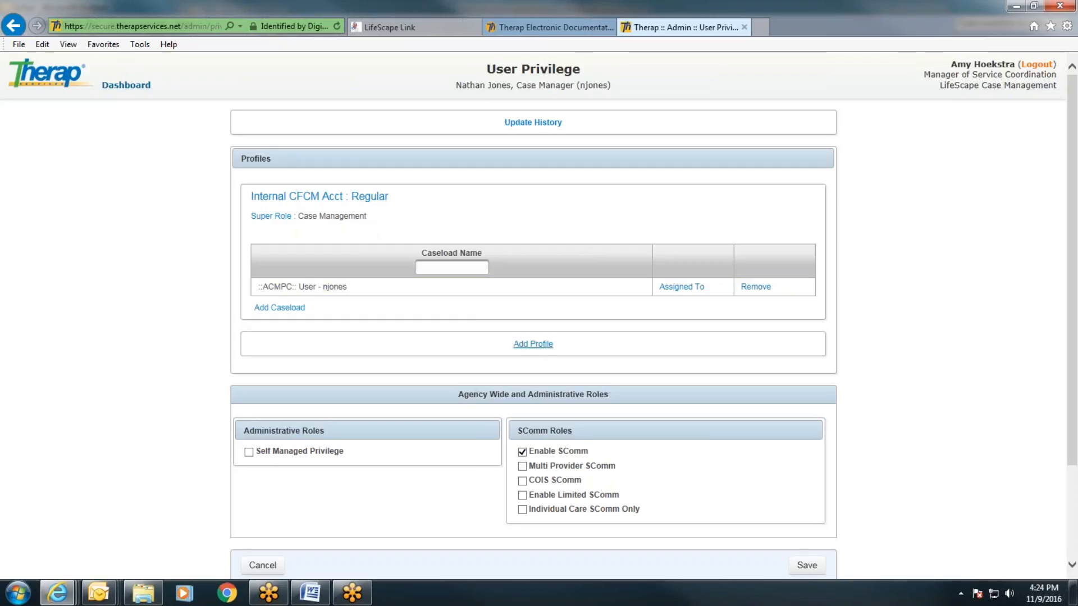
Step: Create a Case Manager-type profile named 'External CM - CSP' and open its caseload picker
left_click(534, 348)
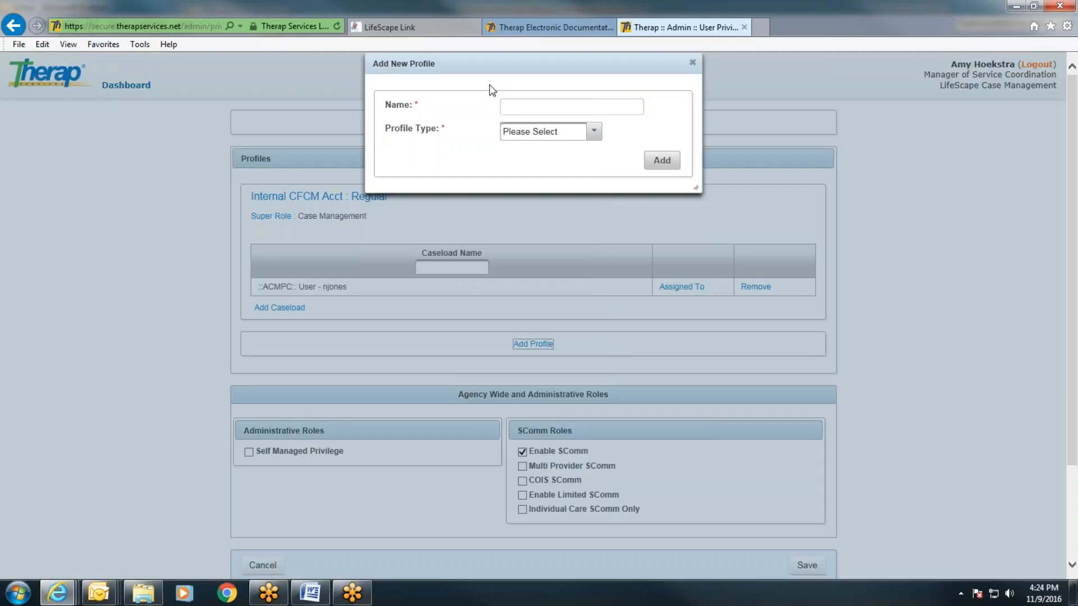
left_click(515, 107)
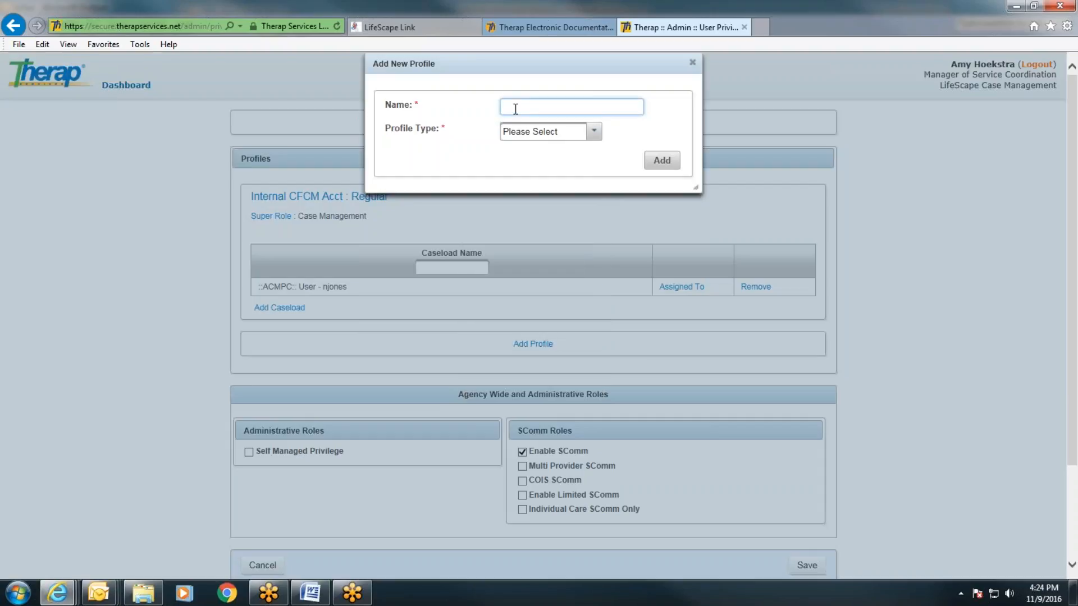
type("External CM - CSP")
left_click(544, 133)
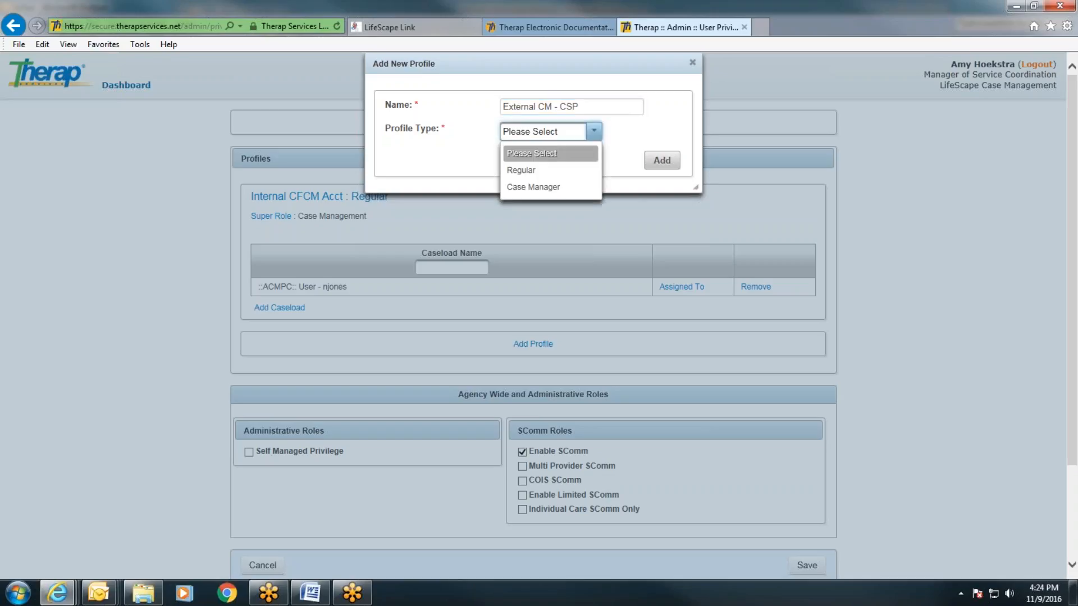
left_click(533, 184)
left_click(663, 161)
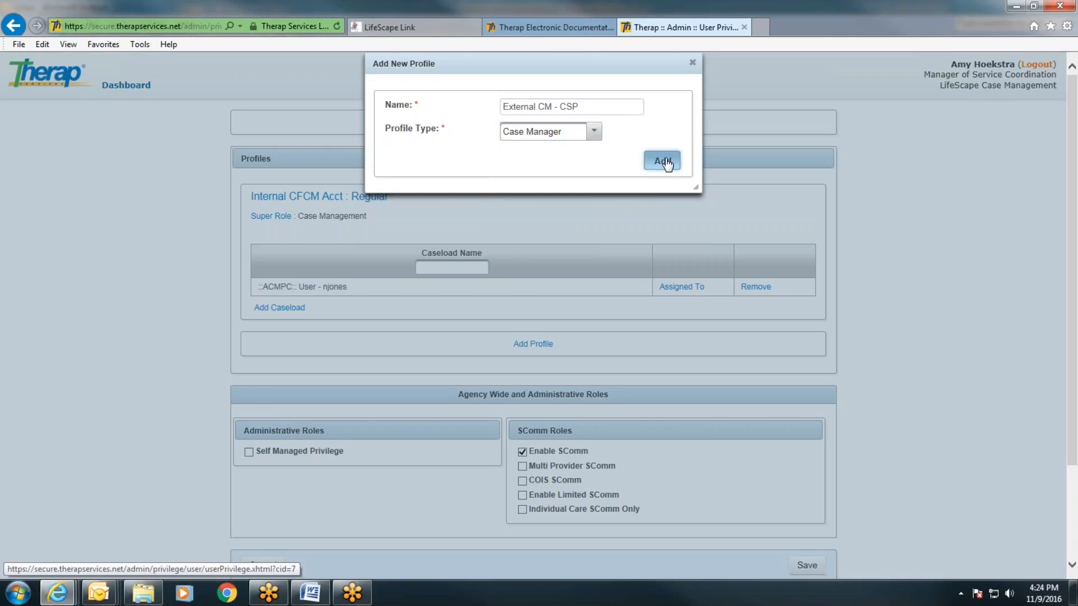
left_click(280, 307)
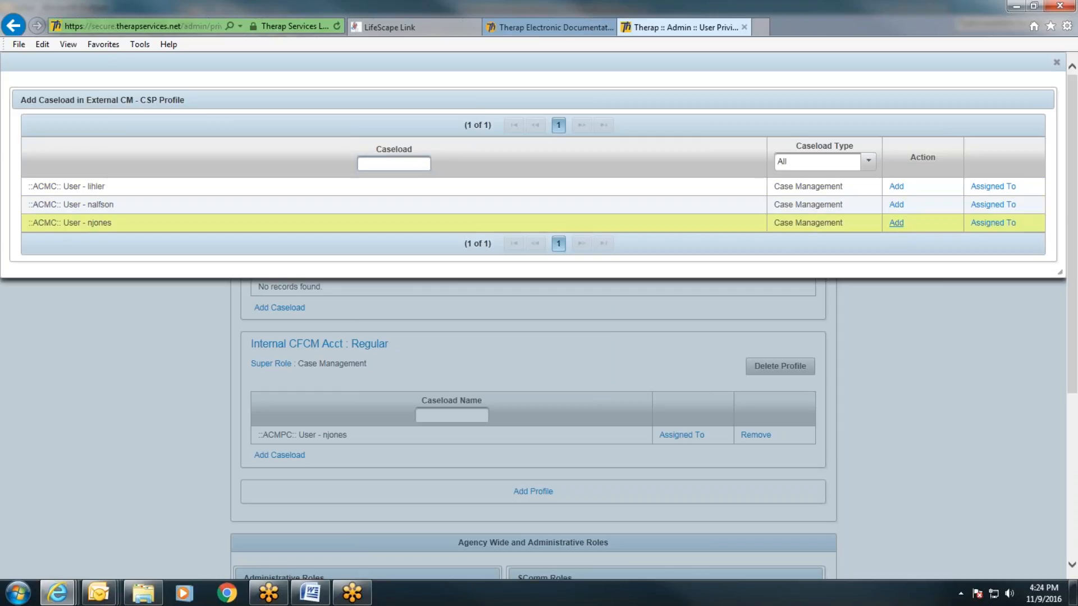
Step: Add the user's own caseload to External CM - CSP and give it the Case Management super role
left_click(895, 223)
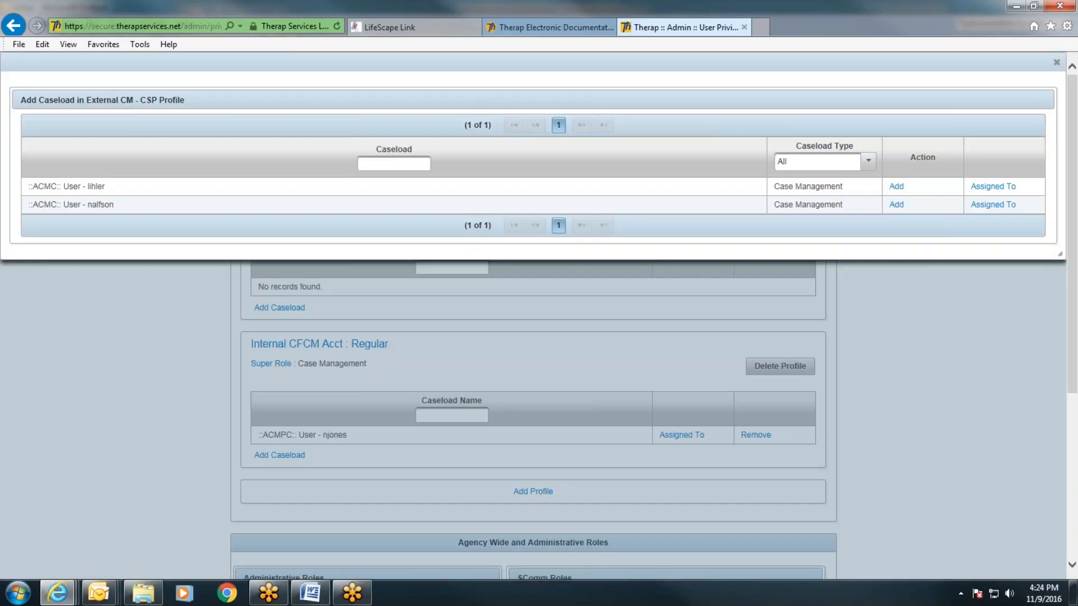
left_click(1056, 62)
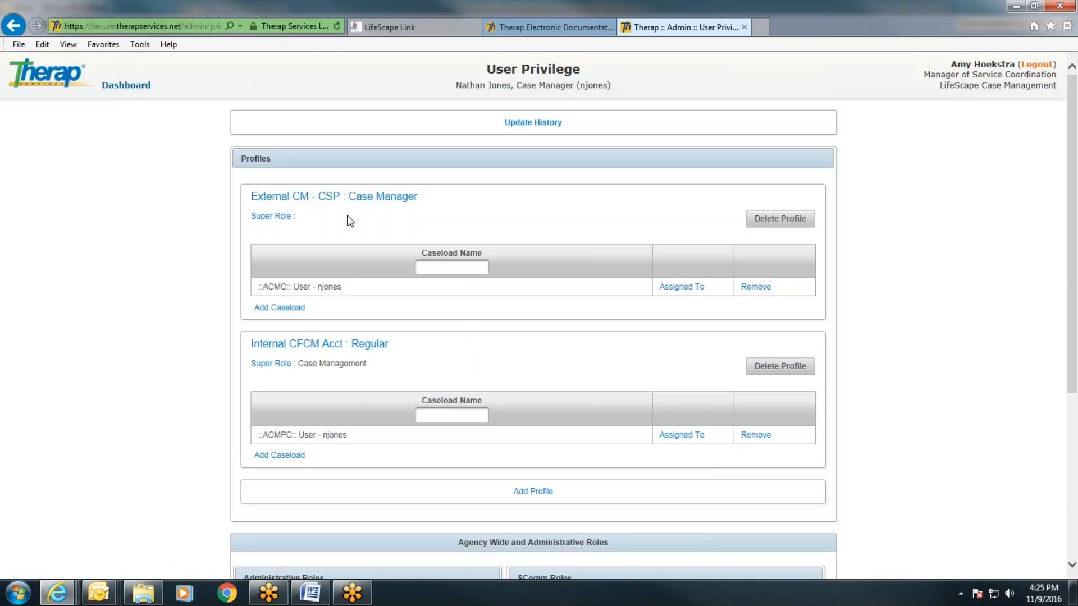
left_click(259, 218)
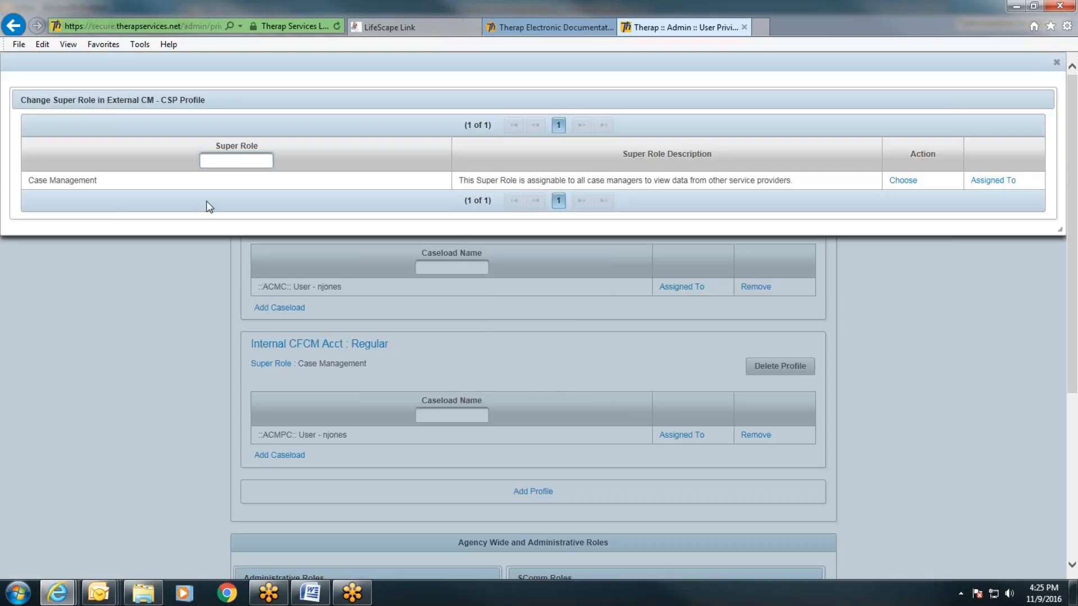
left_click(903, 180)
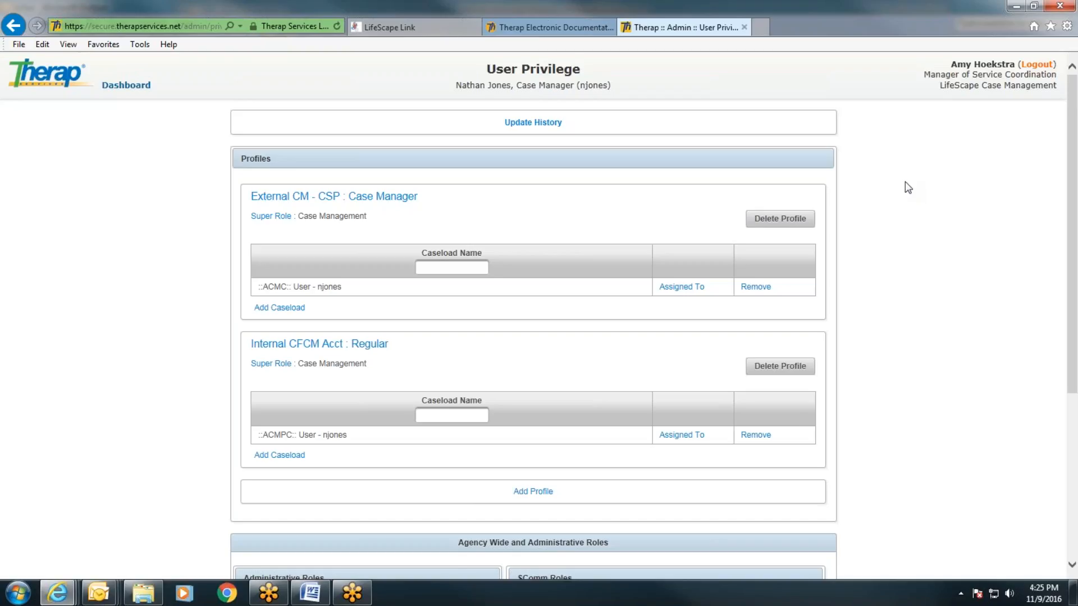
Step: Enable Multi Provider SComm and save the case manager's privileges
scroll(738, 341, "down", 5)
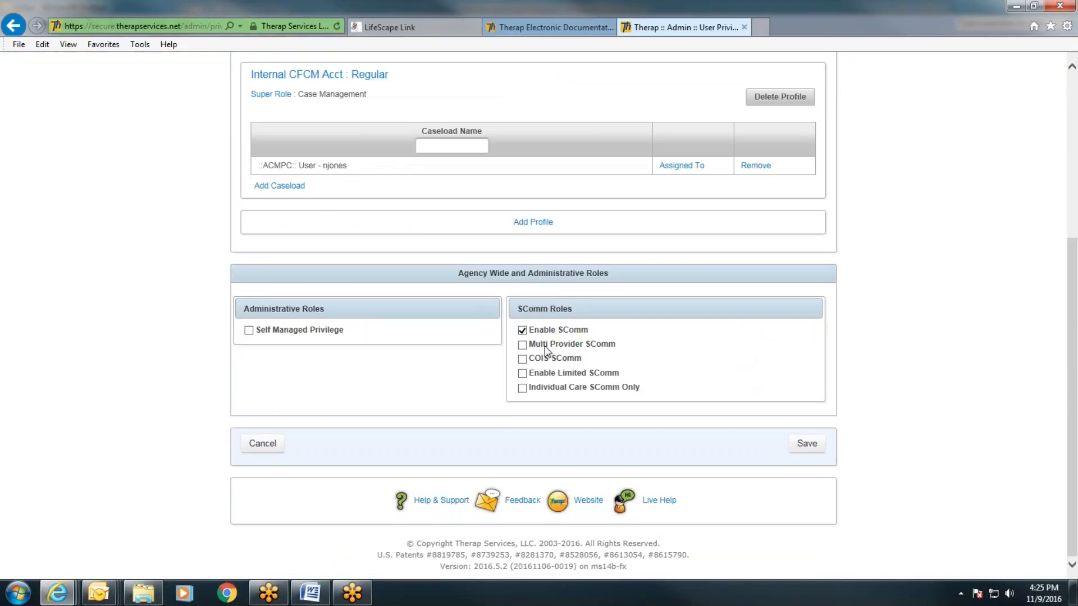
left_click(522, 345)
left_click(807, 443)
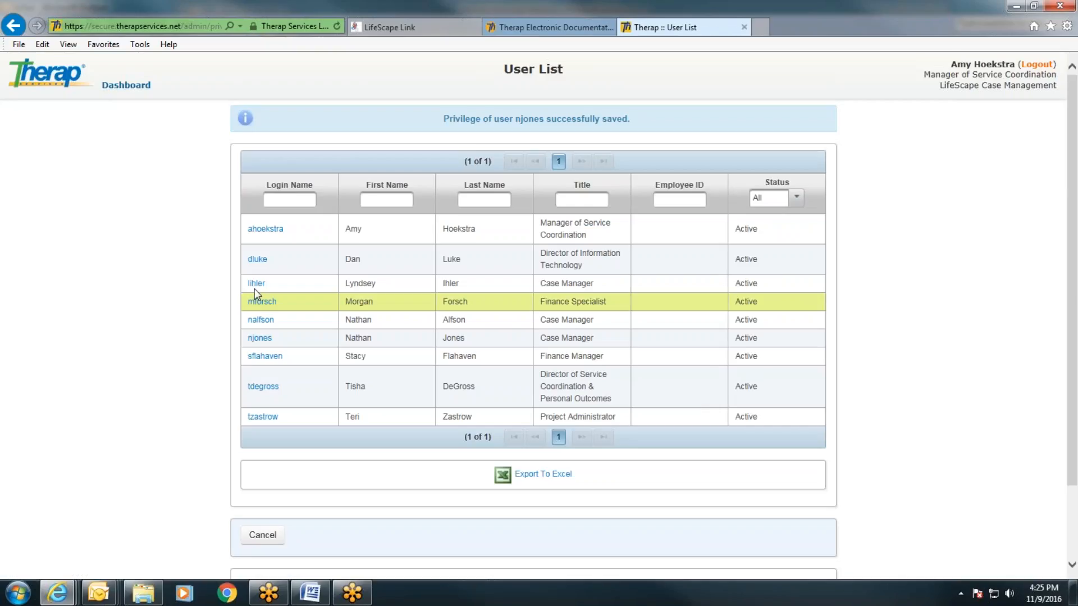
Step: Open another case manager's privileges and save them with Multi Provider SComm enabled
left_click(256, 284)
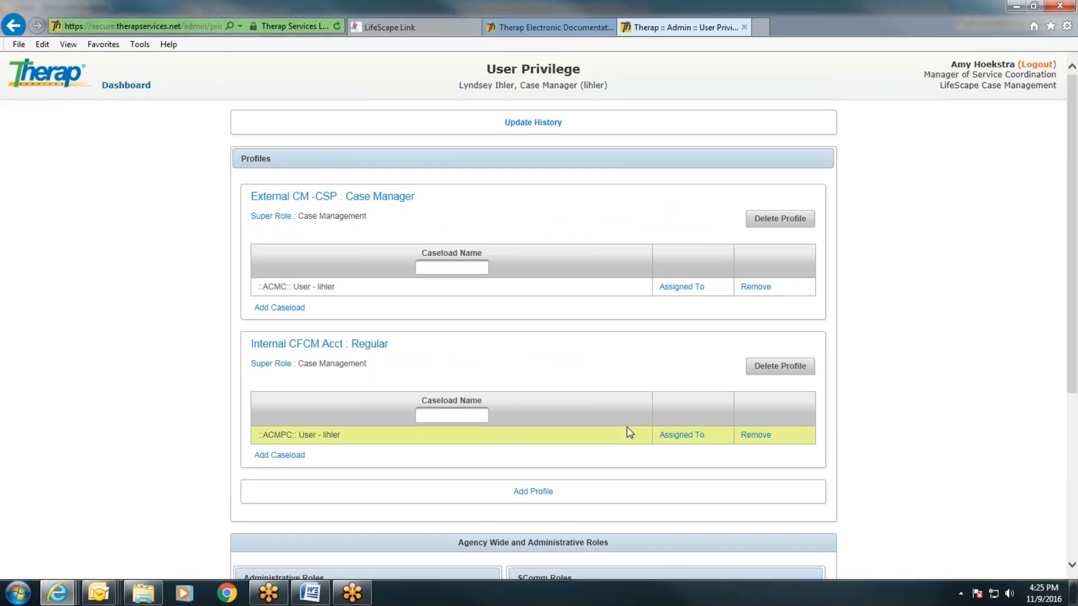
scroll(629, 432, "down", 4)
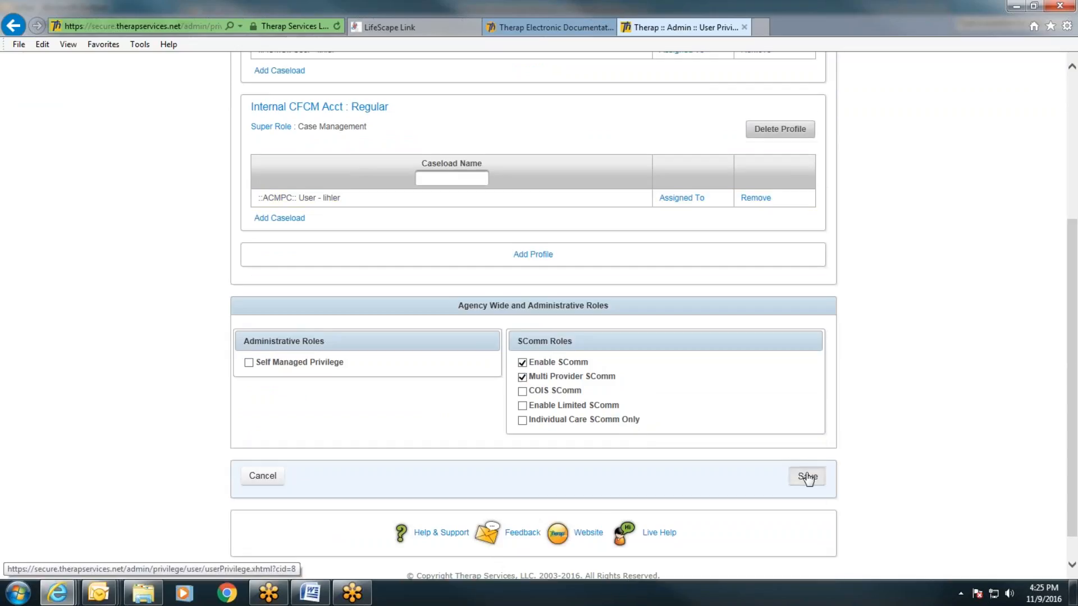
left_click(807, 477)
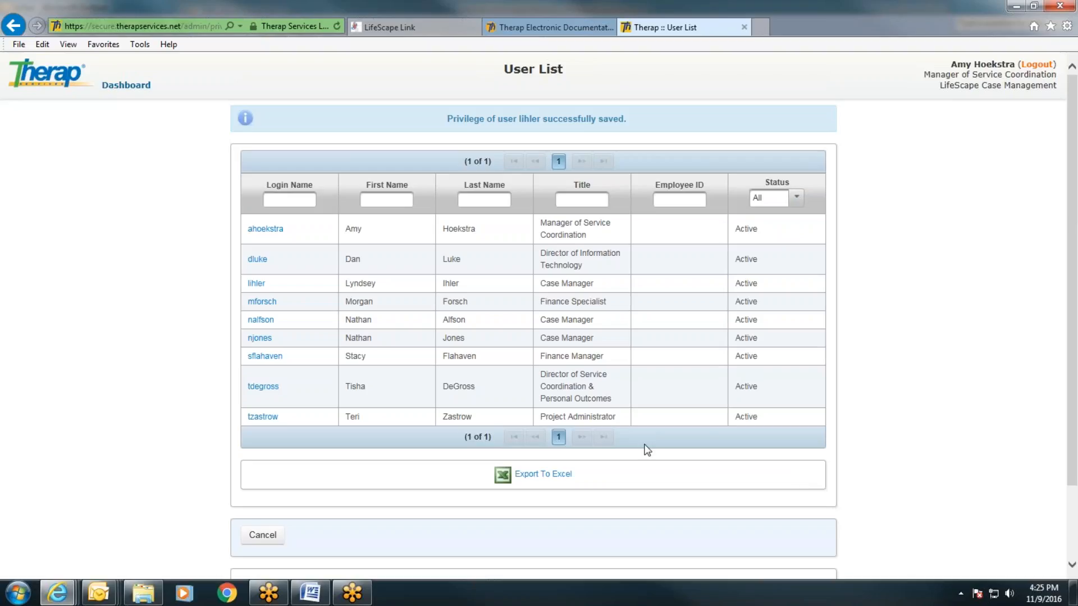
Step: Scroll through the Admin dashboard of Demonstration Linked Case Management Provider 1 for South Dakota
scroll(647, 449, "down", 3)
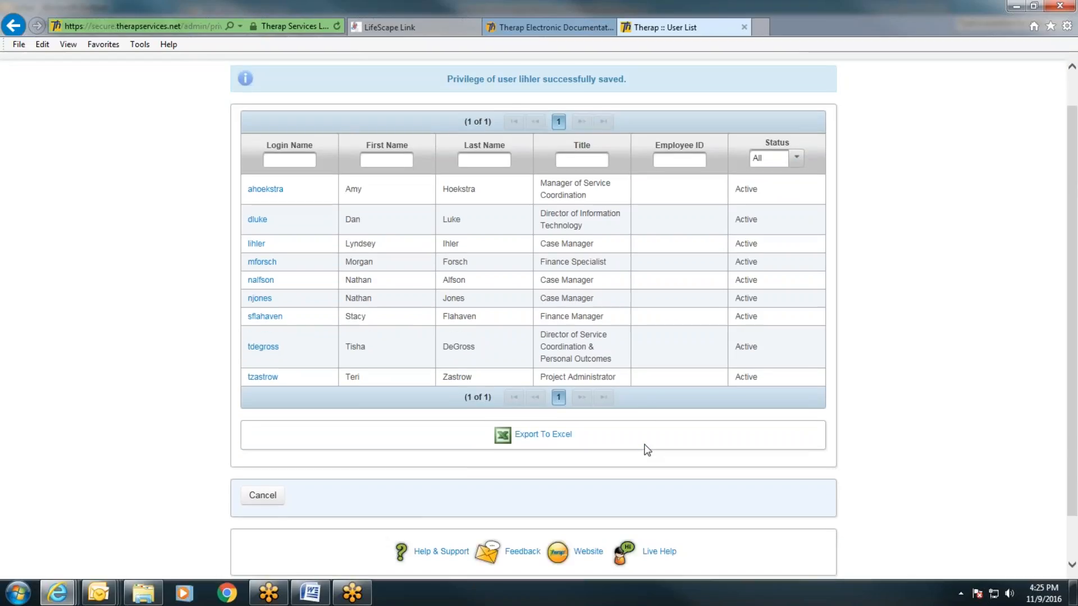
scroll(647, 449, "up", 3)
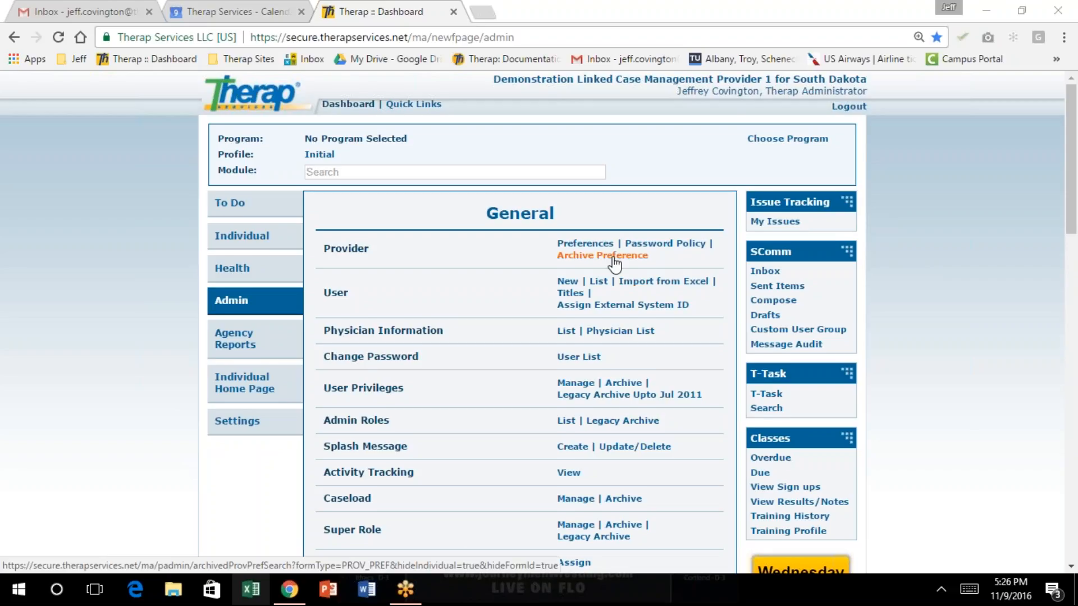
Step: Log out of the current provider account and return to the login page
scroll(611, 255, "down", 1)
scroll(609, 263, "up", 1)
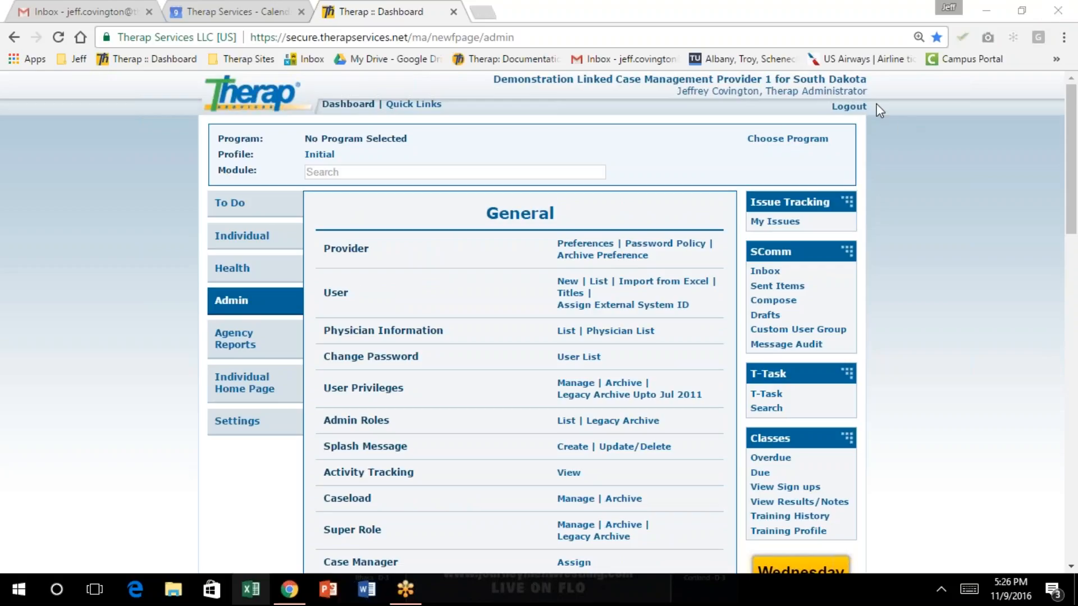
left_click(848, 107)
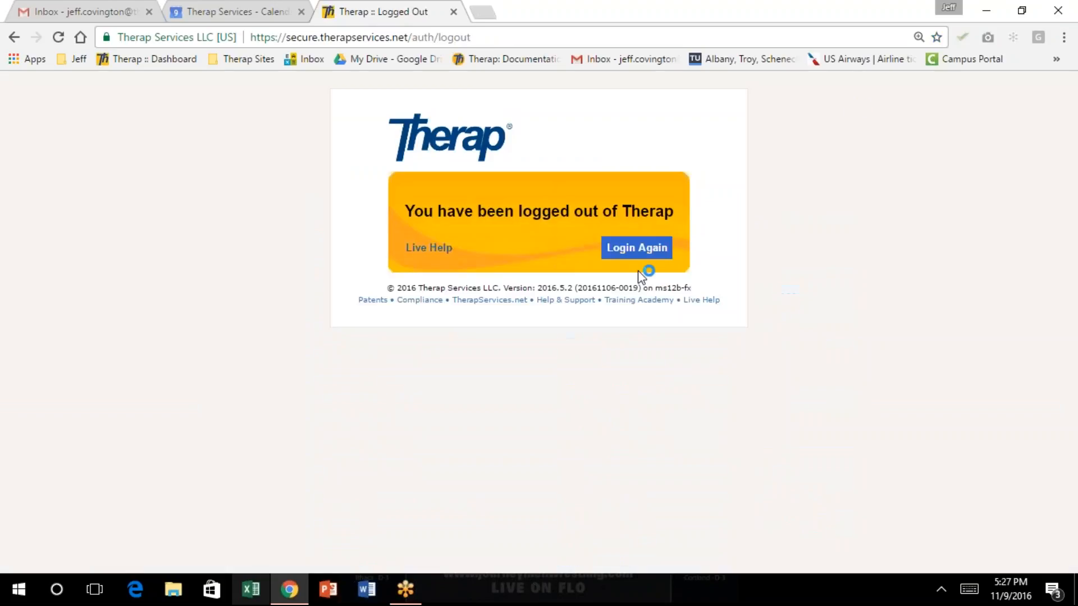
left_click(633, 251)
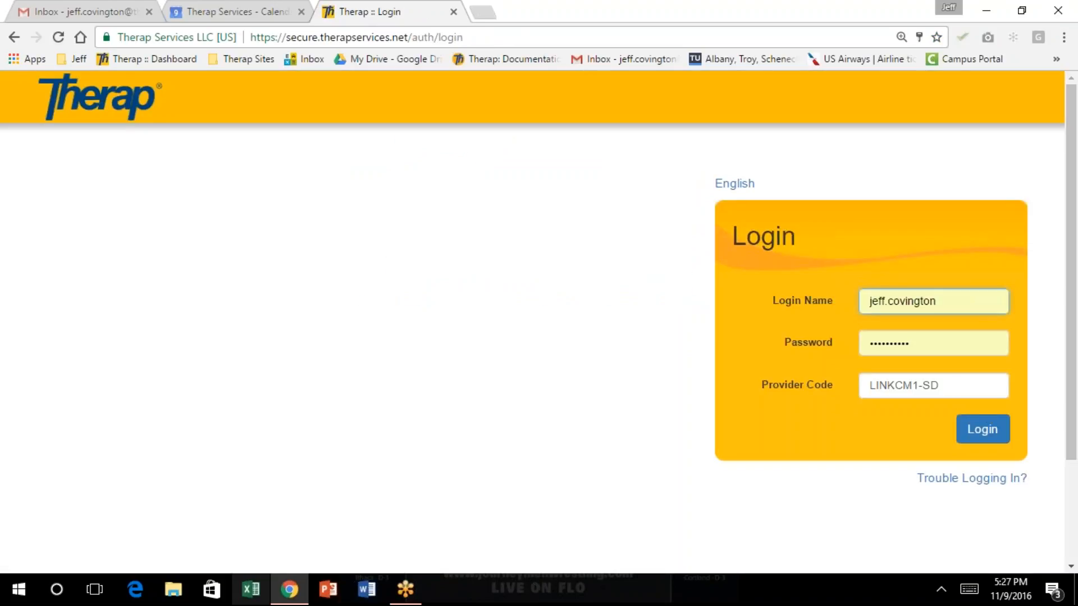
Step: Sign in again with provider code LINK1-SD
left_click(893, 375)
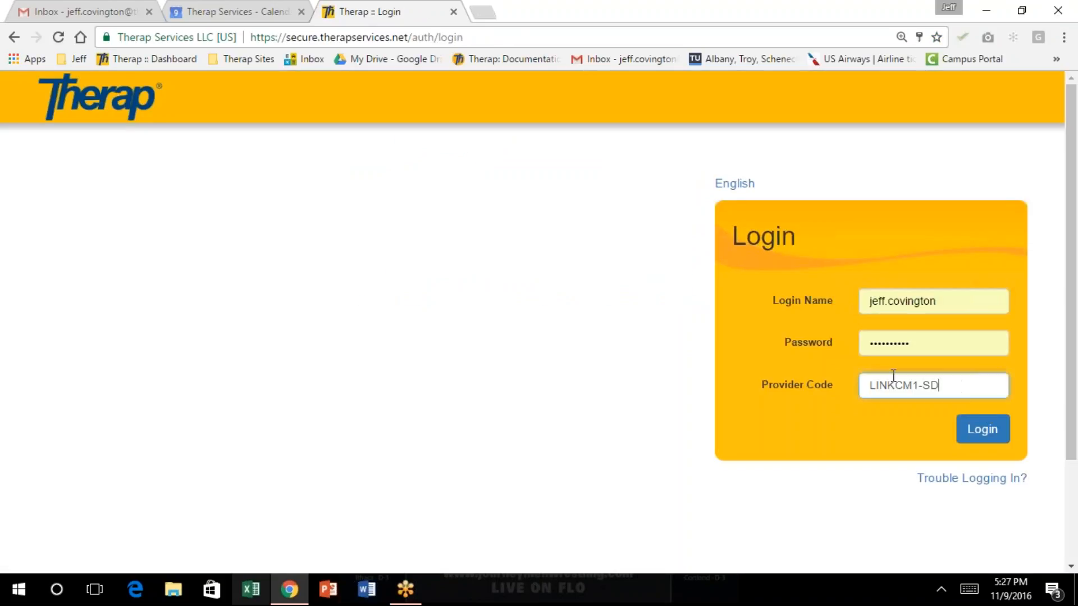
left_click_drag(893, 376, 841, 365)
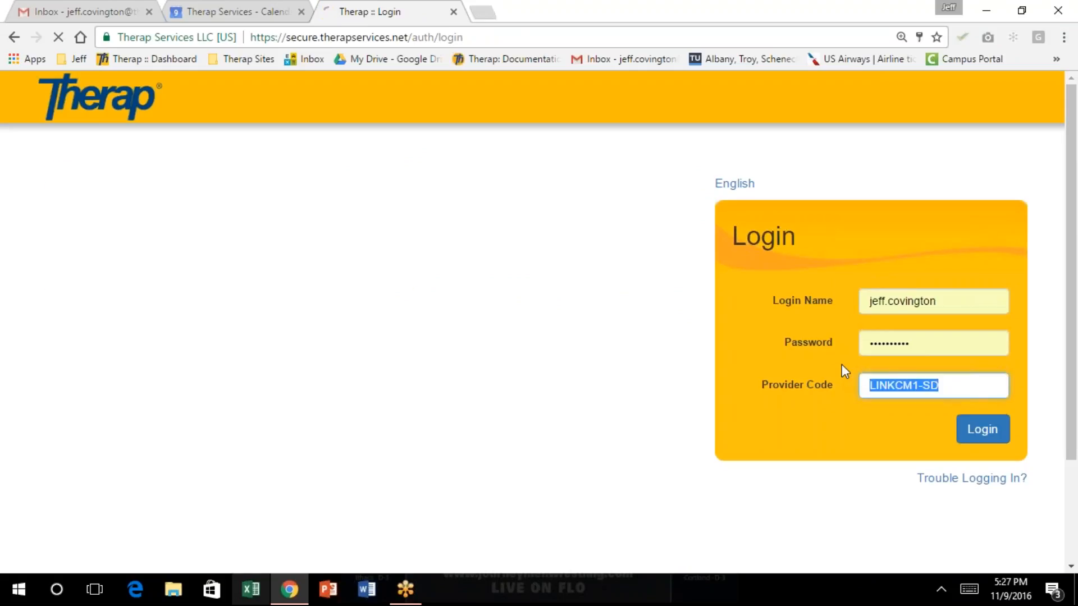
type("L")
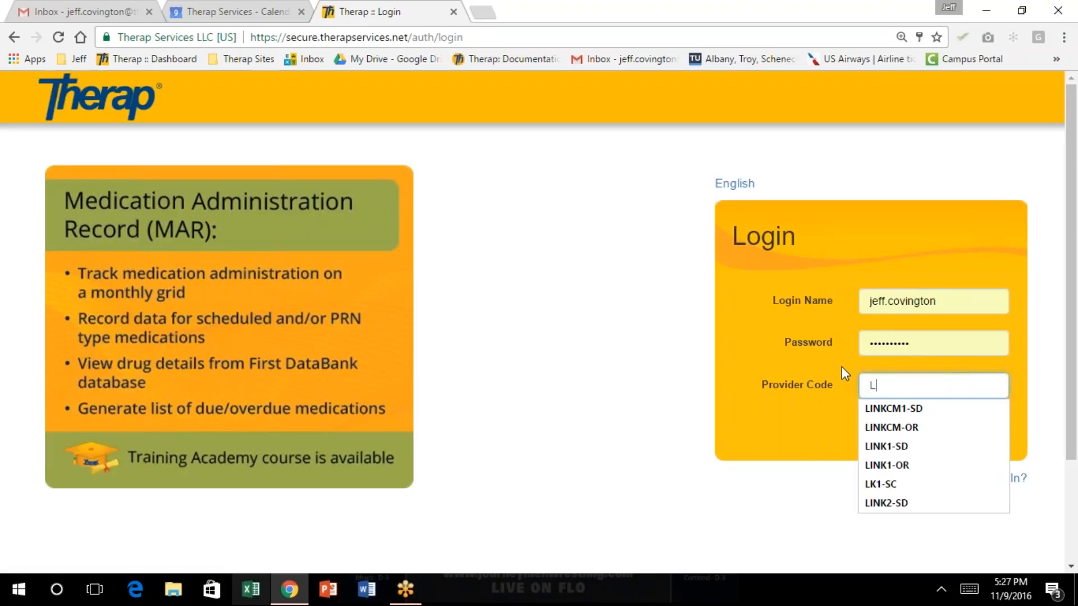
left_click(908, 446)
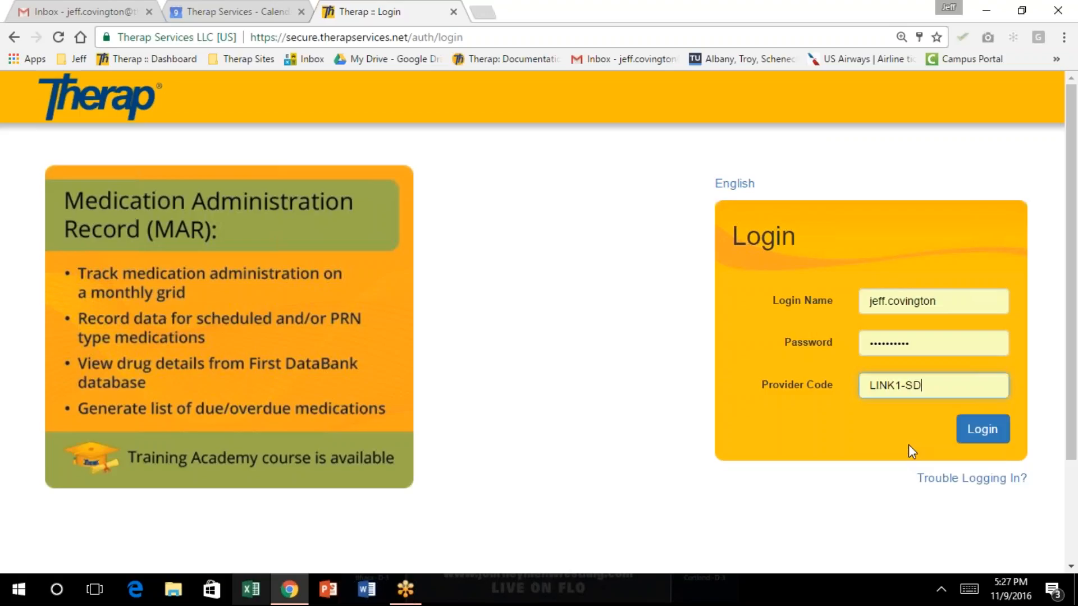
left_click(987, 430)
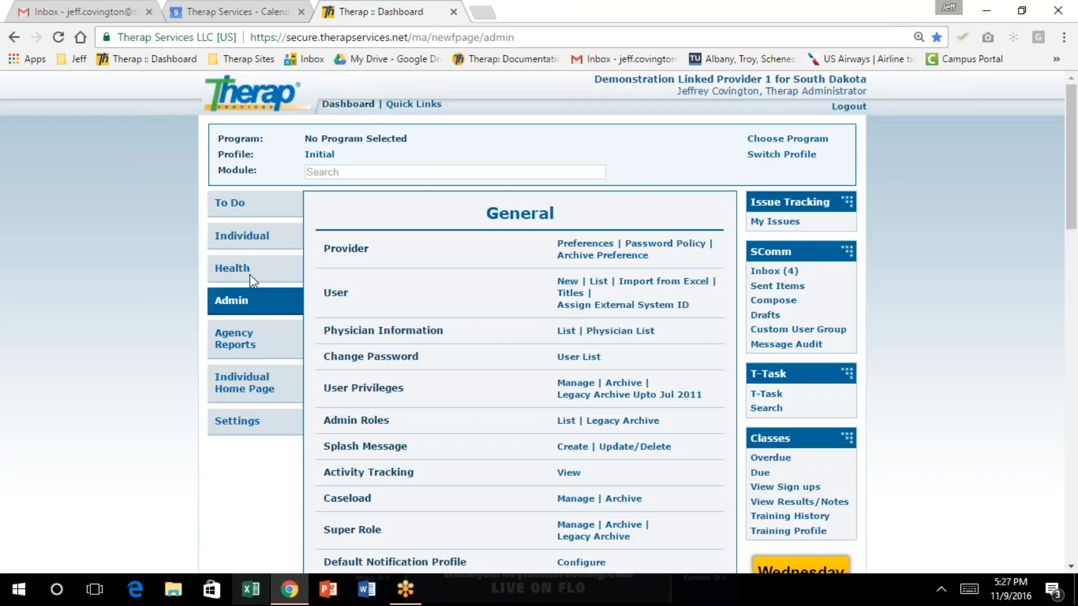
Step: Open Individual Support Plan Unified Search from the dashboard's Individual section
left_click(245, 238)
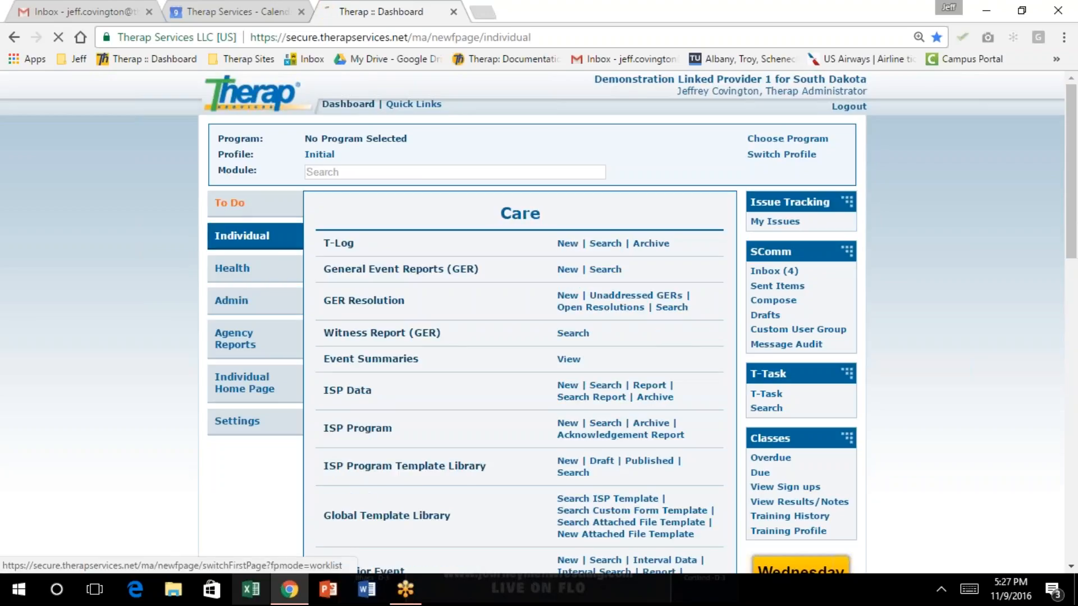
left_click(235, 205)
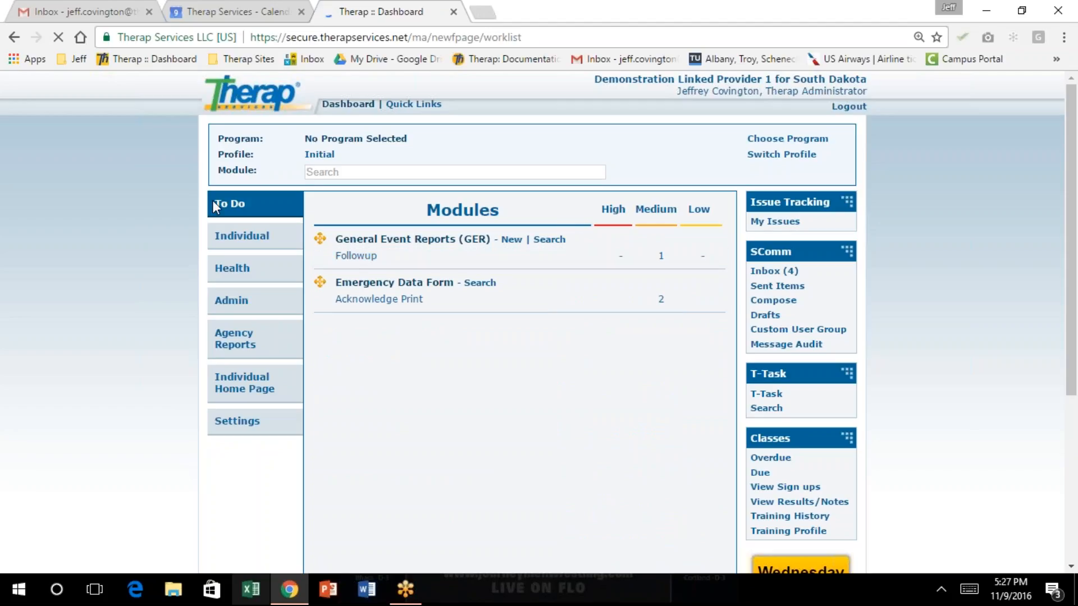
left_click(247, 234)
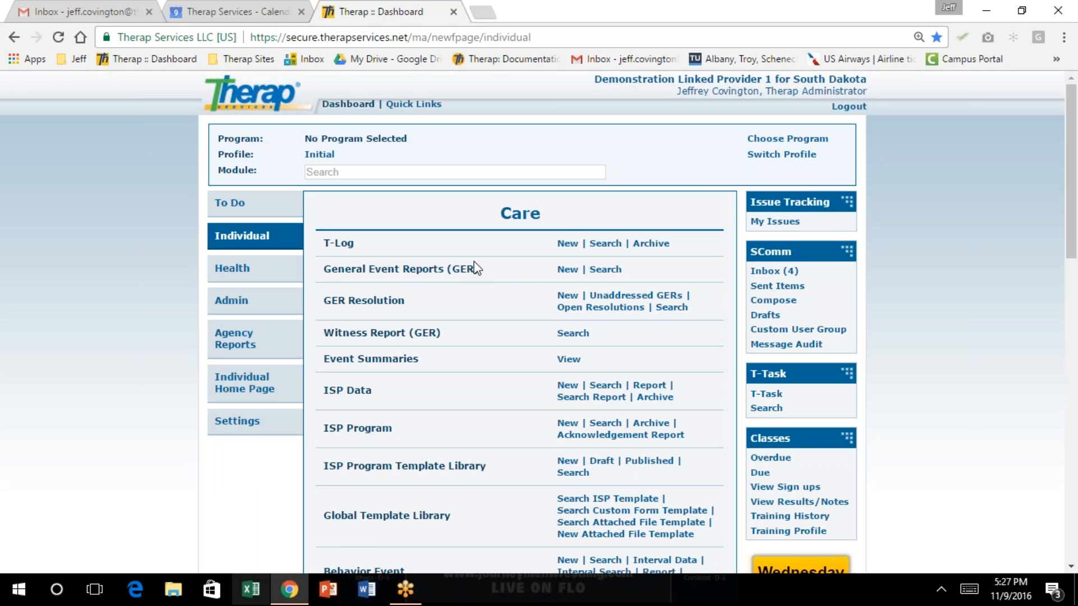
scroll(472, 266, "down", 6)
scroll(473, 268, "down", 10)
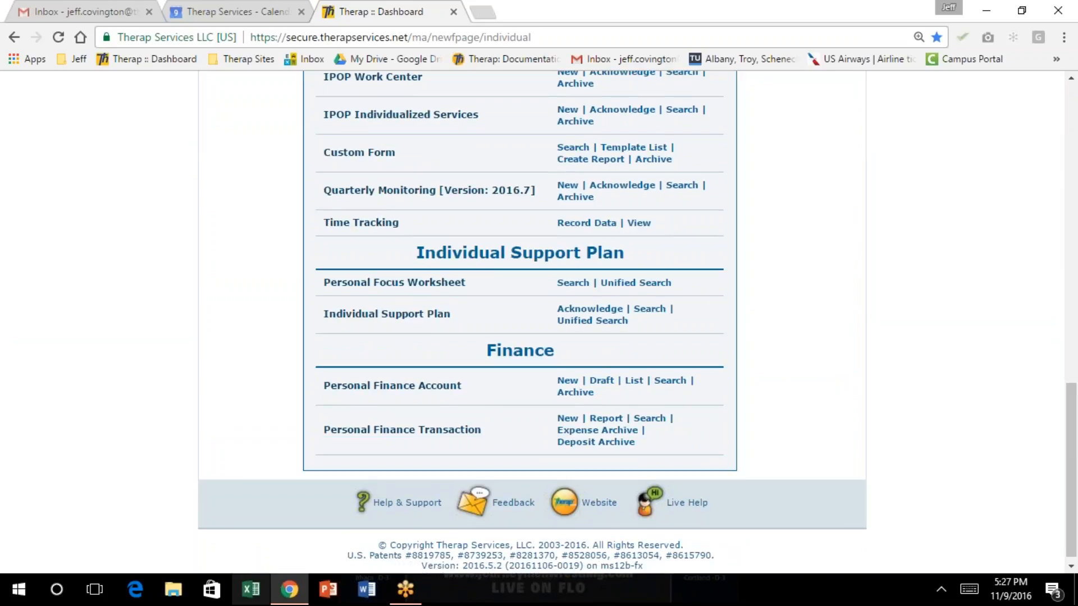
left_click(591, 322)
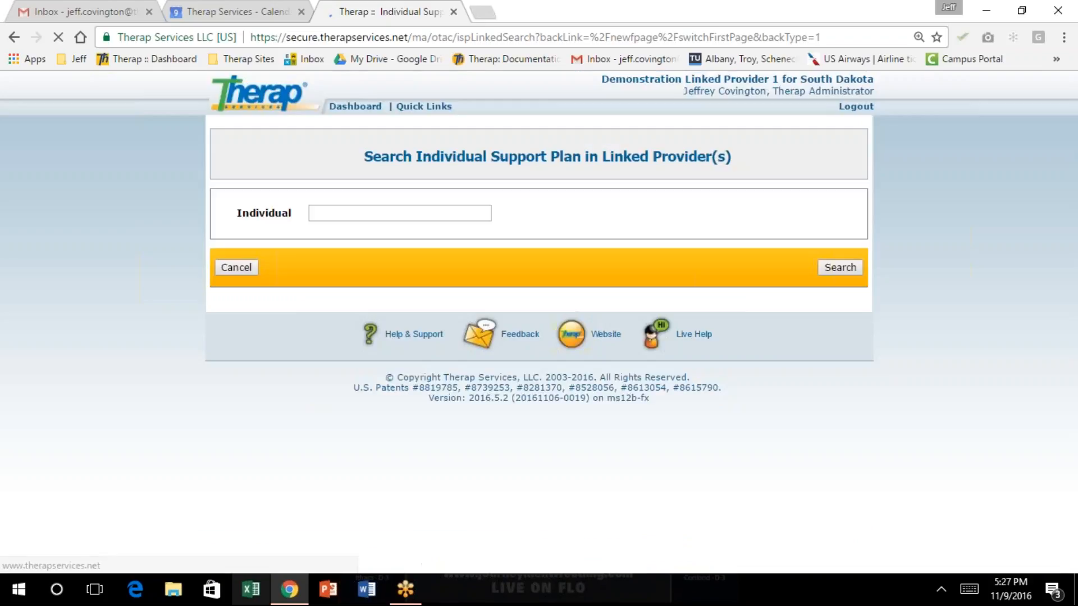
Step: Search linked providers by the individual's name, listing three approved ISPs
left_click(354, 214)
type("jeff")
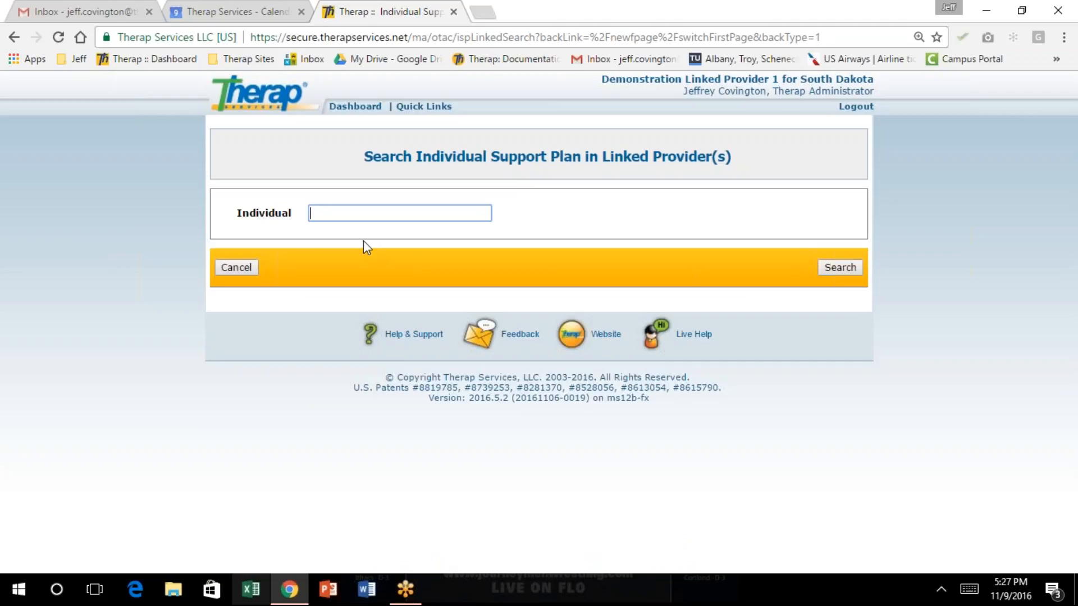
type("rya")
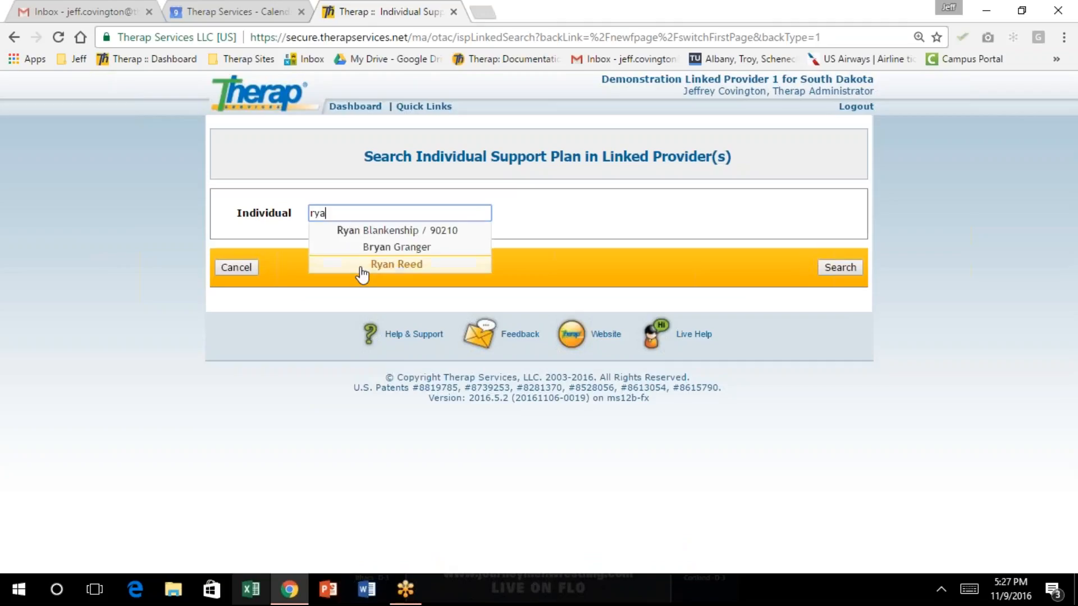
left_click(393, 231)
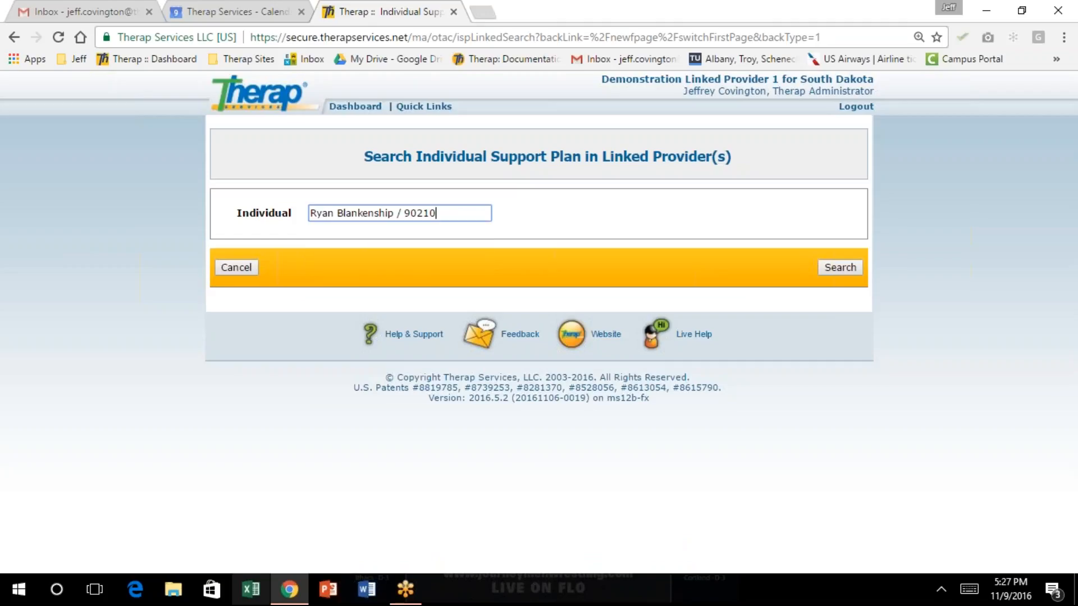
left_click(836, 267)
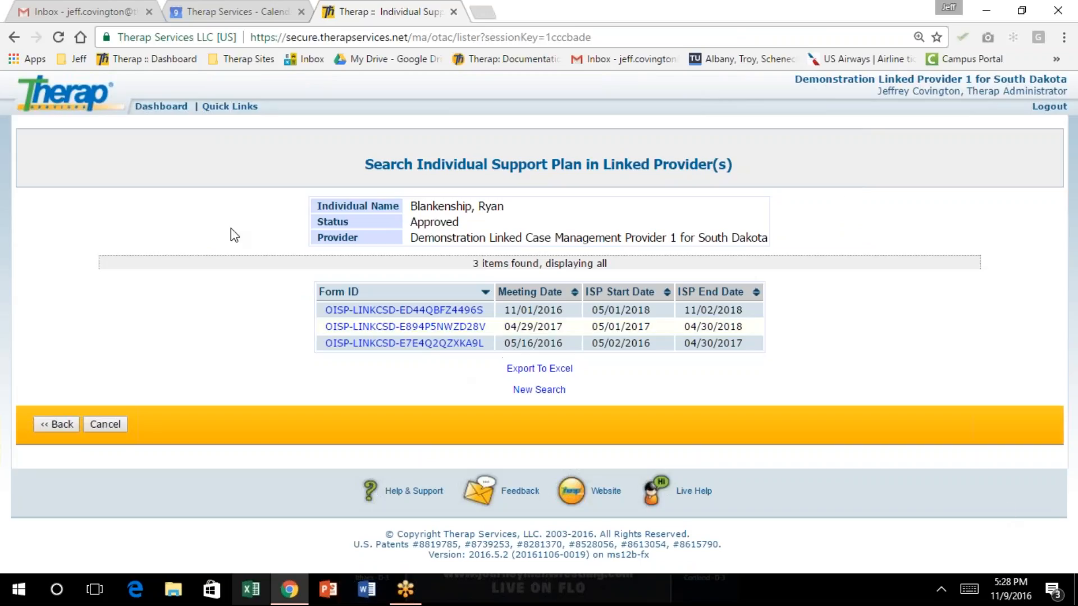
Step: Go back from the ISP results to the Demonstration Linked Provider 1 dashboard
left_click(152, 107)
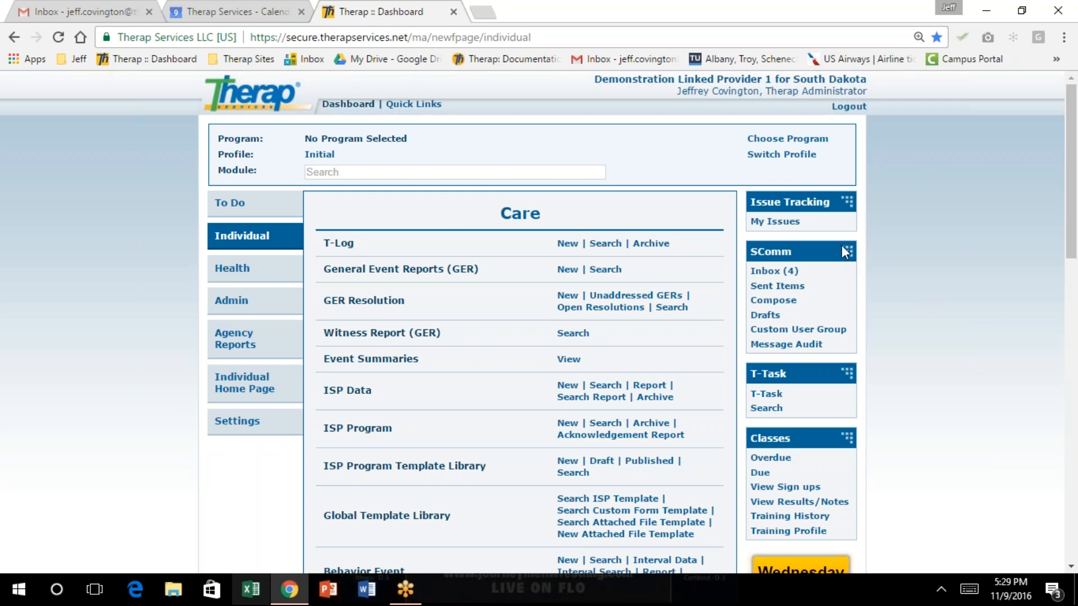
Step: Review the Individual tab modules, then end the Demonstration Linked Provider 1 session
scroll(845, 253, "down", 7)
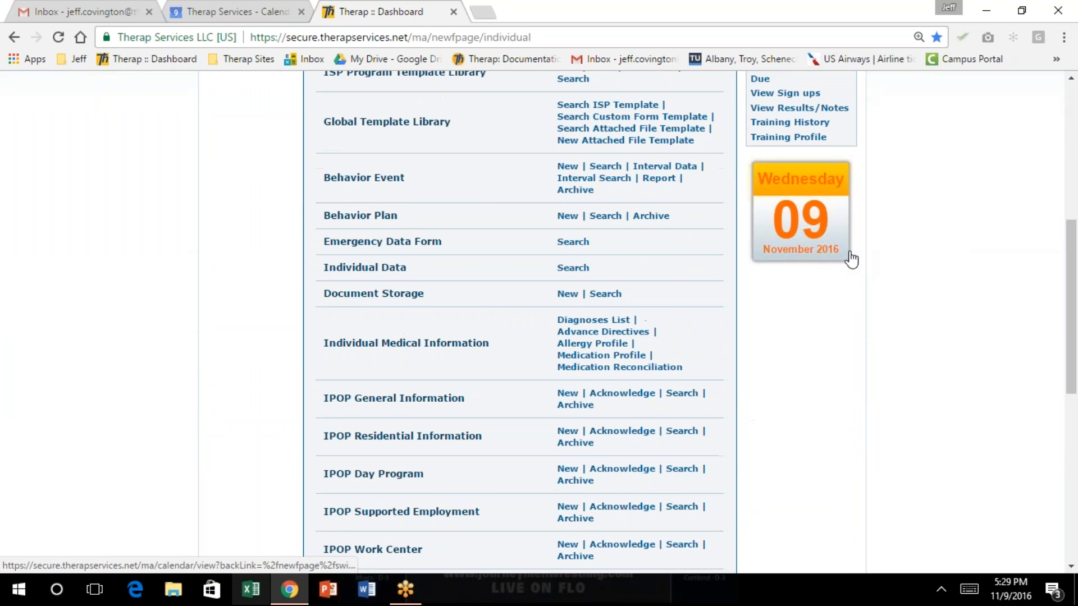
scroll(848, 257, "down", 7)
scroll(850, 260, "down", 2)
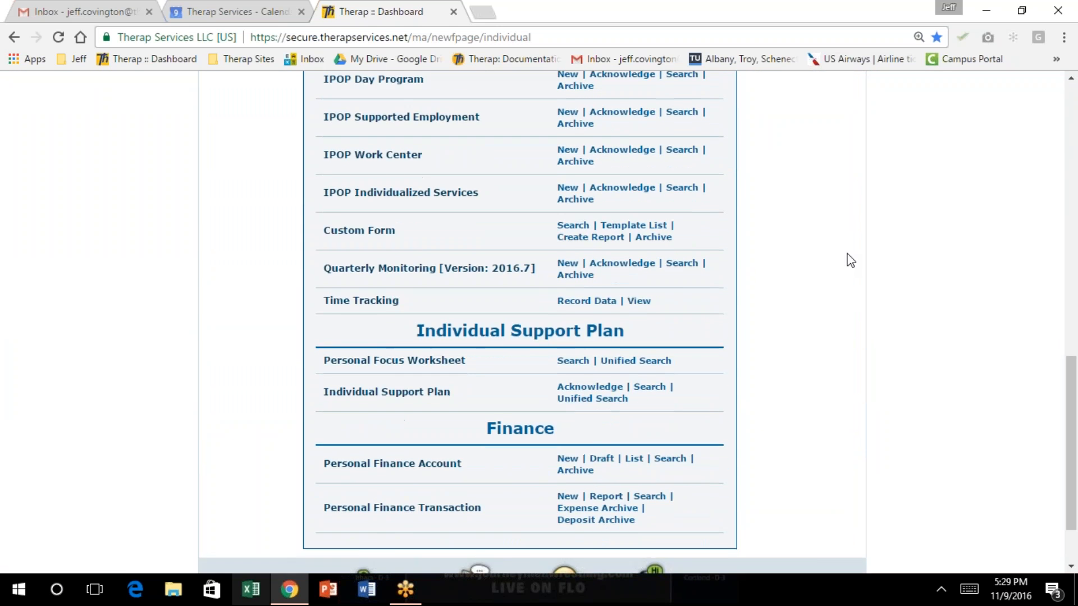
scroll(848, 259, "up", 6)
scroll(844, 256, "up", 10)
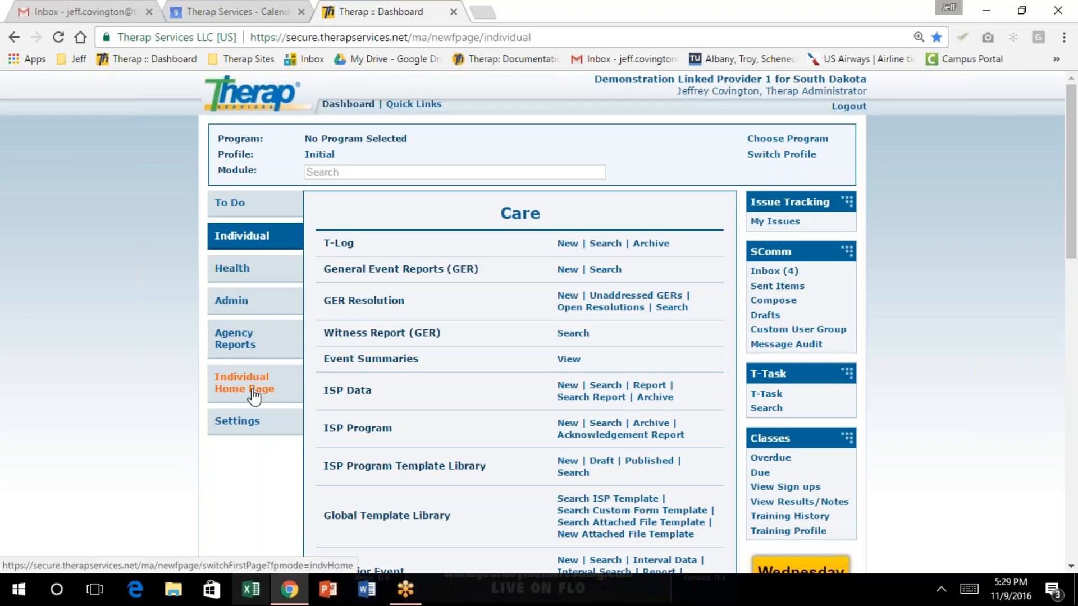
left_click(847, 106)
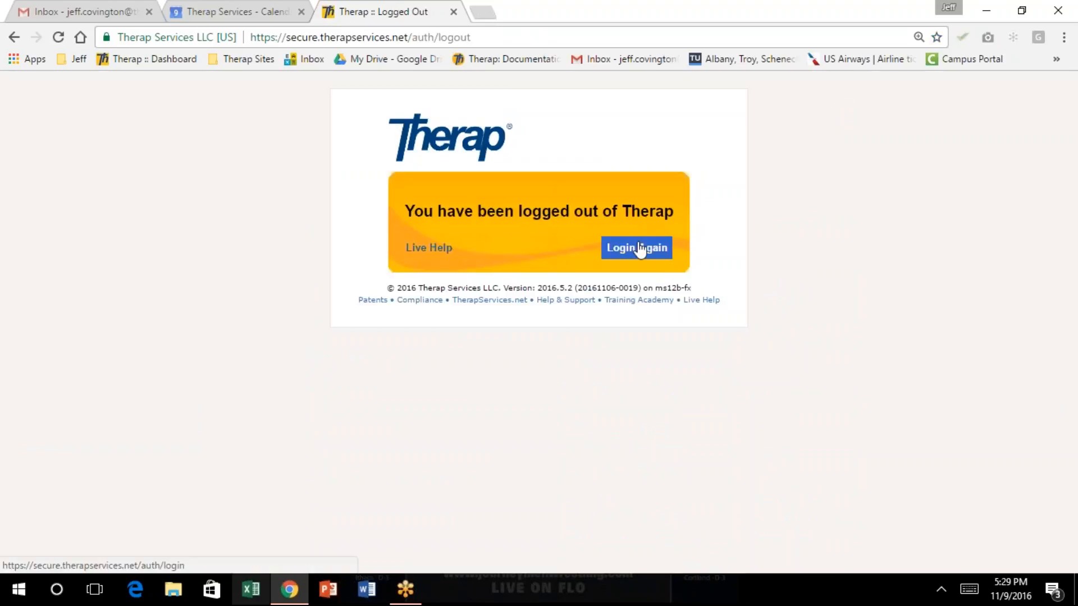
Step: Return to the login page and set the provider code to LINKCM1-SD
left_click(635, 250)
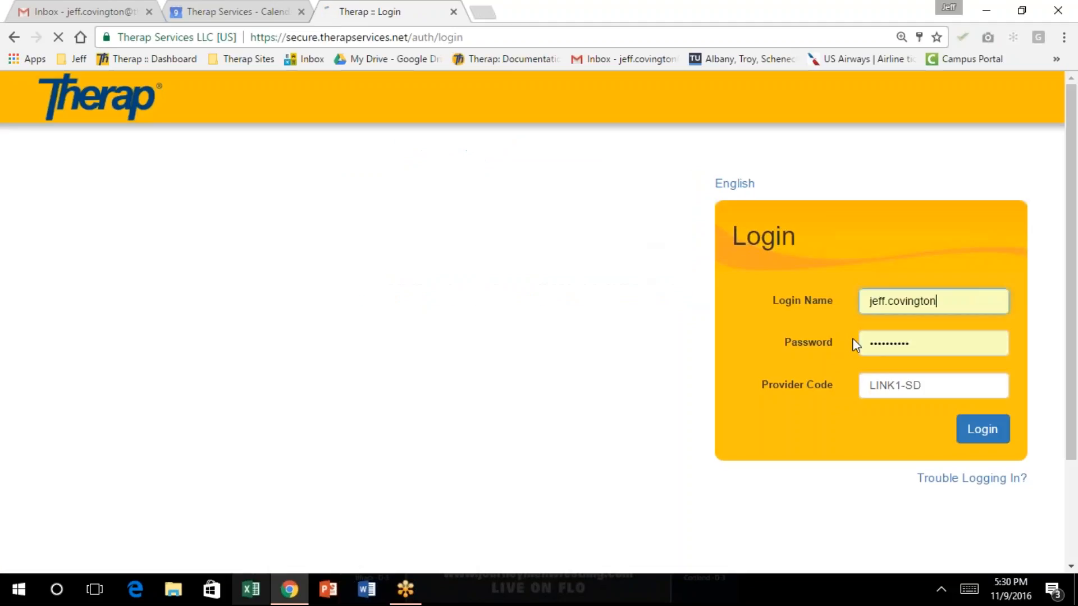
triple_click(930, 385)
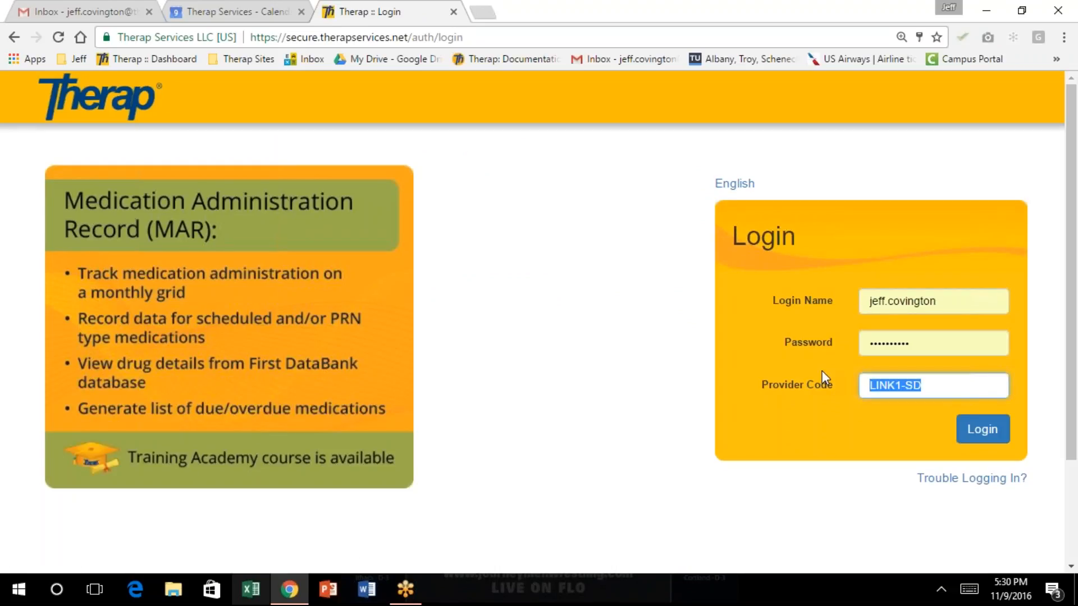
type("L")
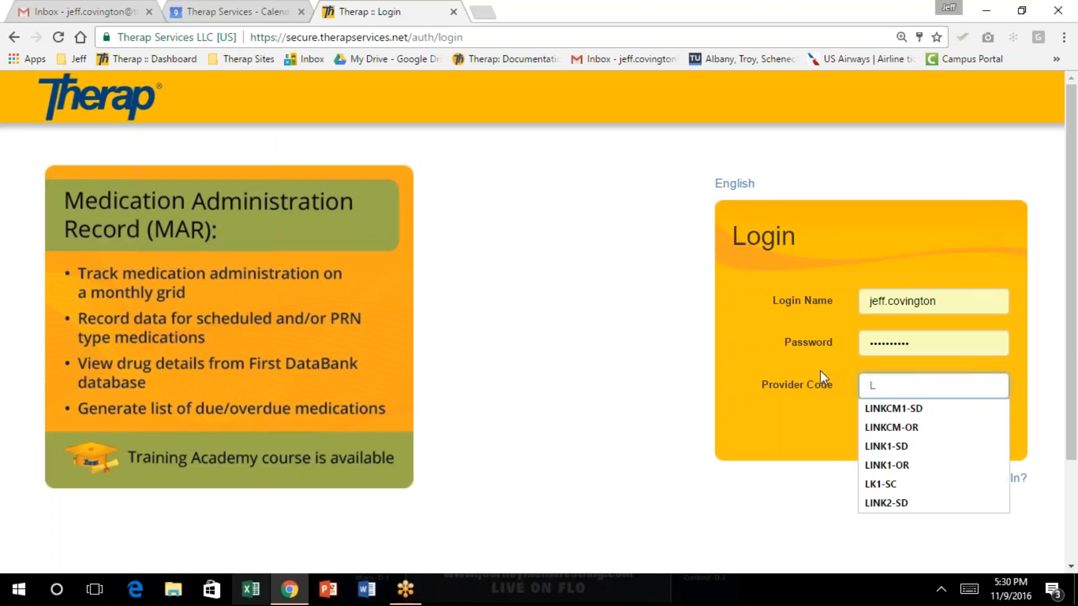
key("Down")
key("Return")
Step: Enter the case manager's login name and sign in
left_click_drag(948, 302, 766, 274)
type("jeff")
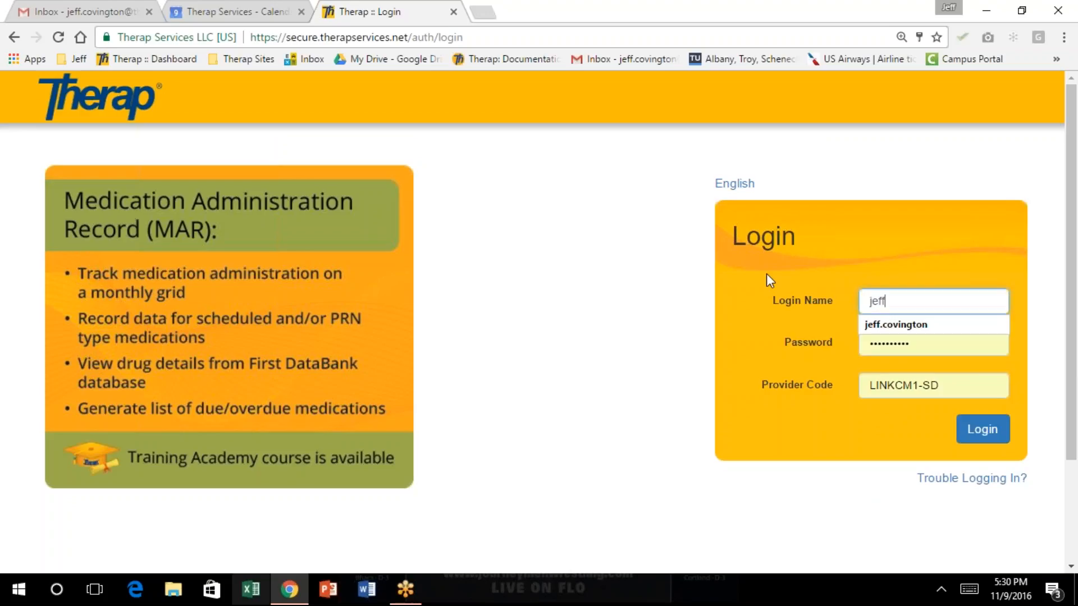
type("-")
left_click(881, 324)
left_click(974, 432)
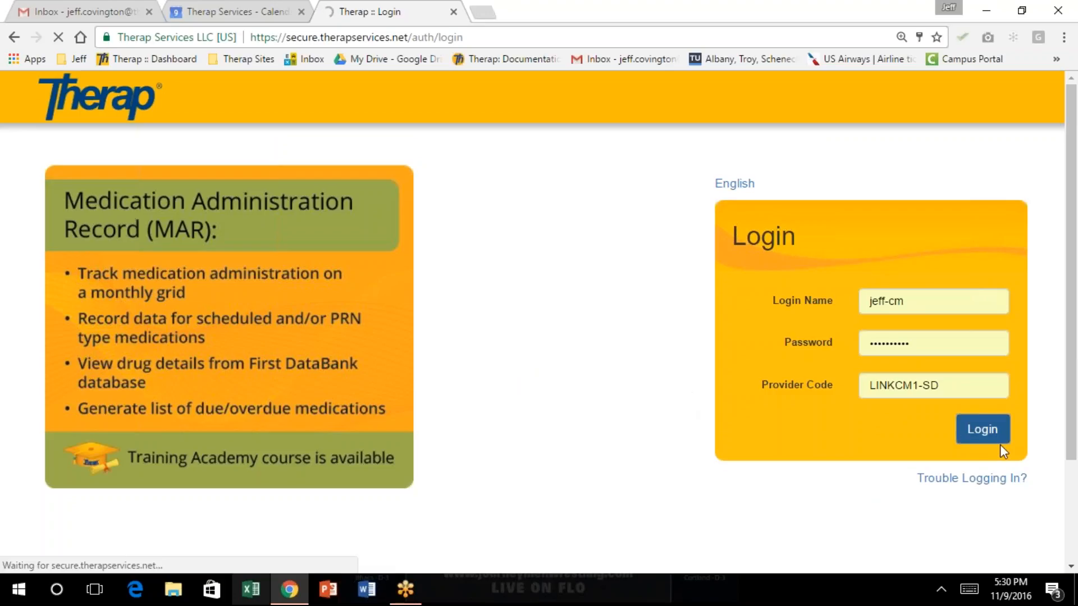
left_click(990, 433)
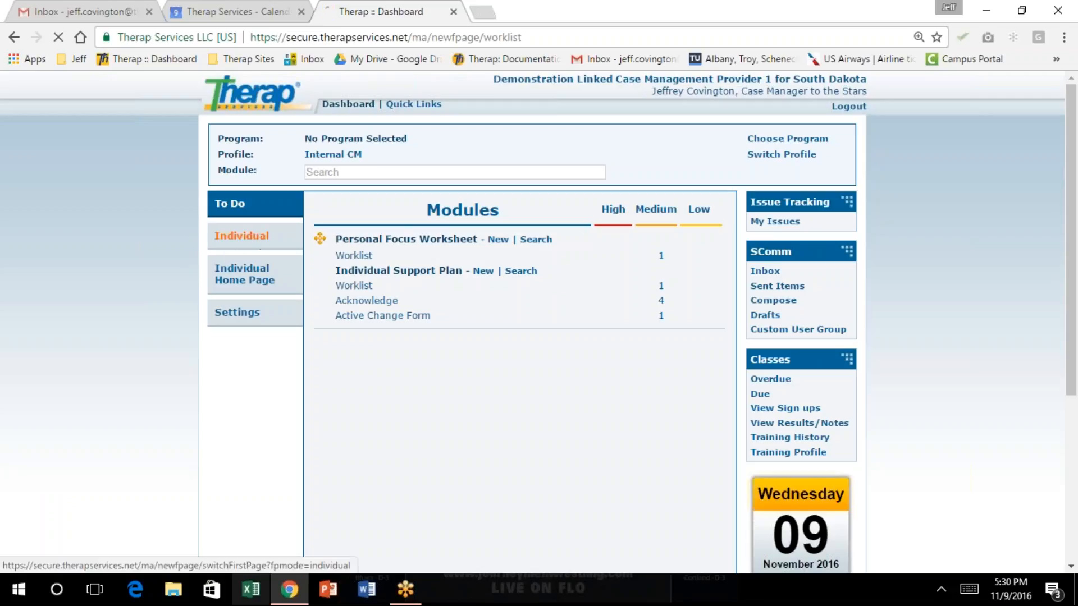
Step: Open the Quarterly Monitoring [Version: 2016.7] search form from the Individual care modules
left_click(260, 240)
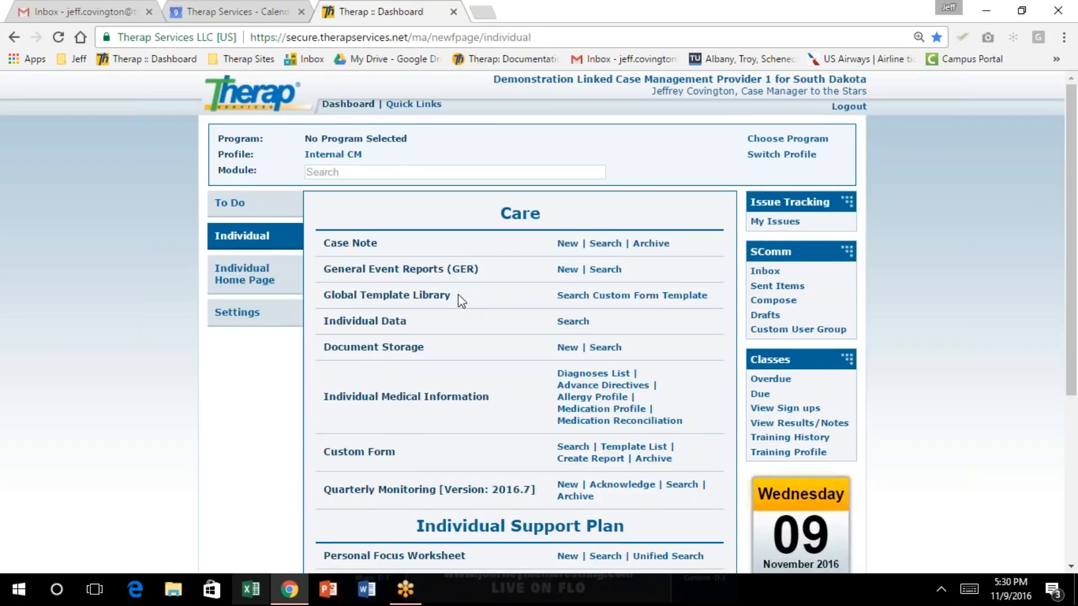
scroll(460, 301, "down", 2)
scroll(456, 294, "down", 4)
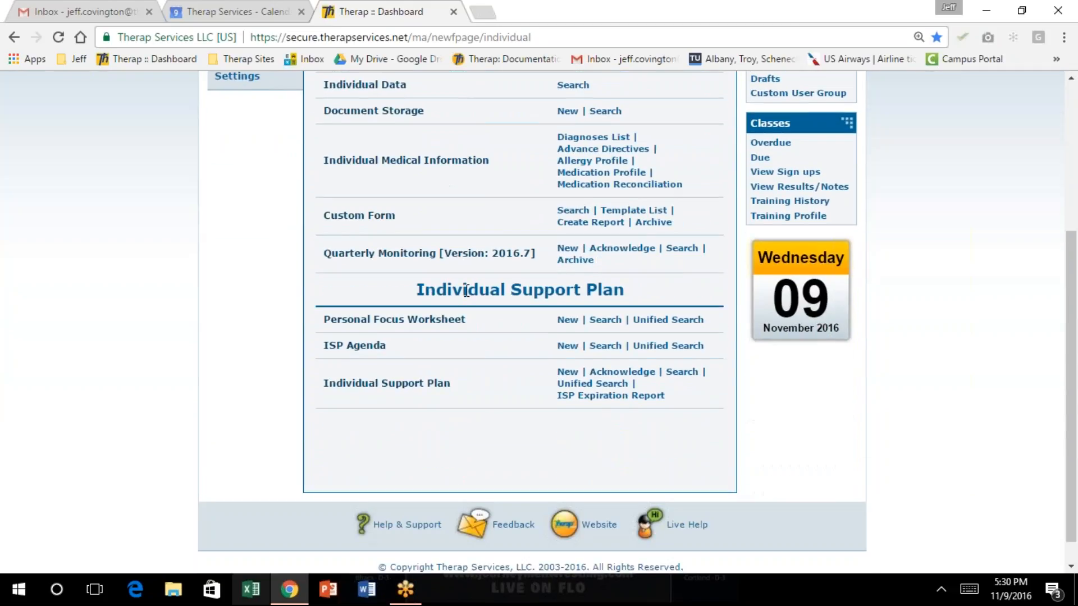
left_click(682, 248)
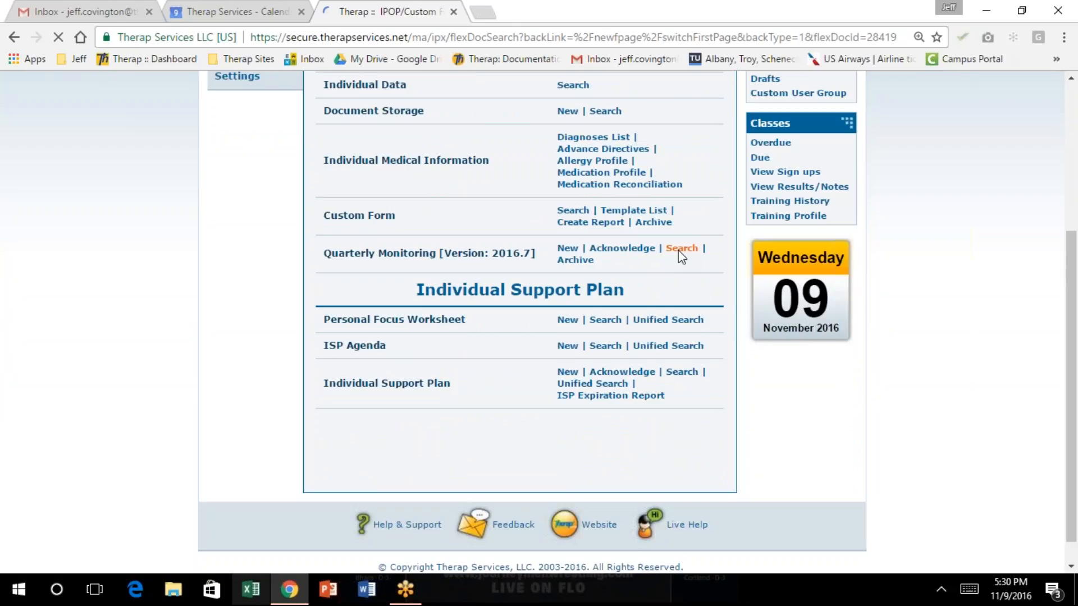
scroll(427, 337, "down", 2)
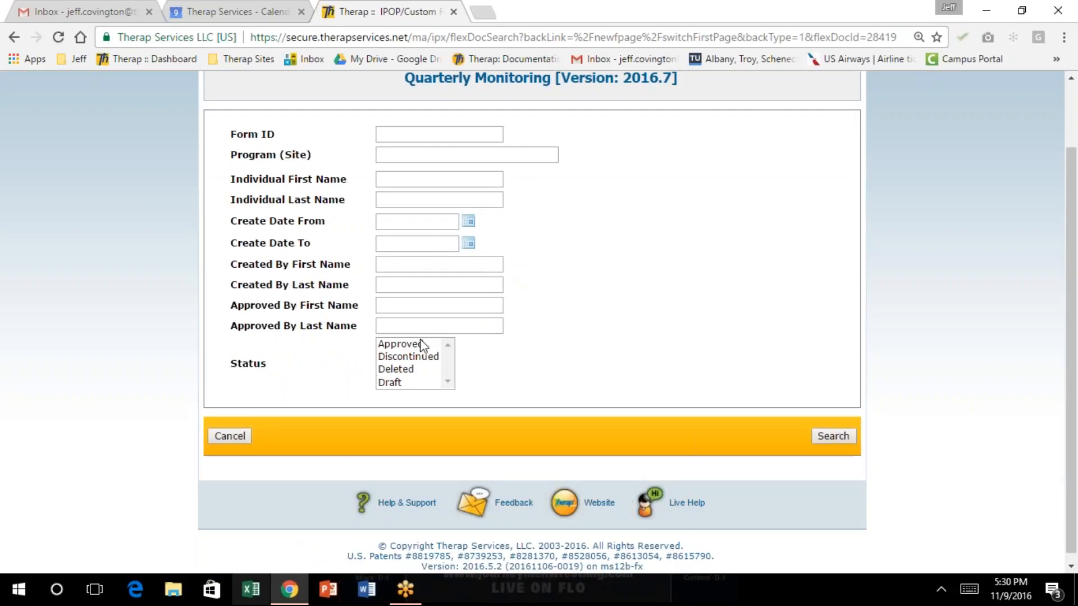
Step: Search for Approved Quarterly Monitoring forms and open the single result
left_click(424, 346)
left_click(825, 435)
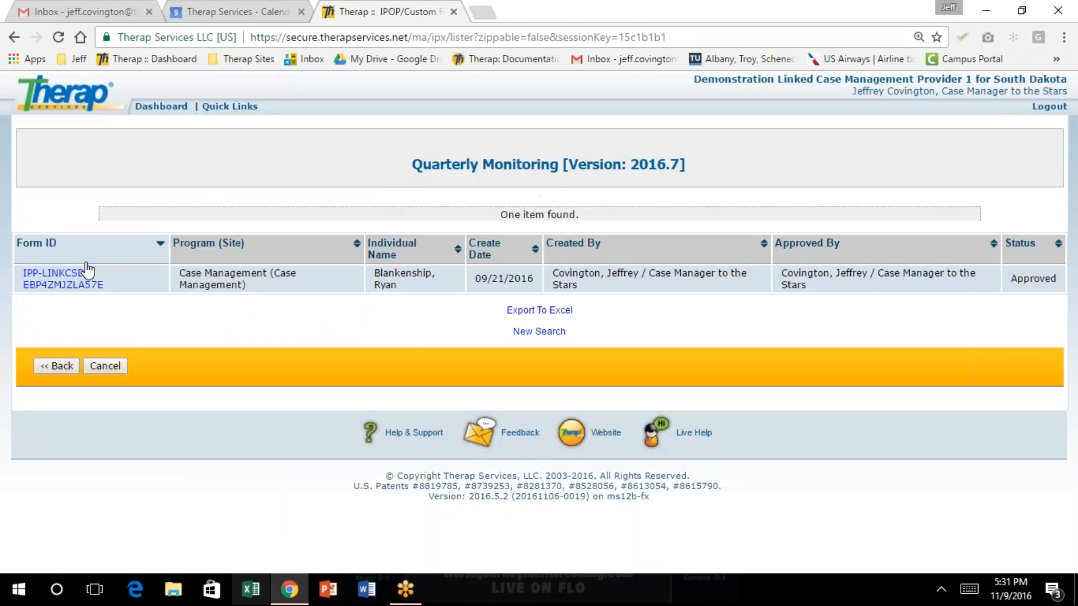
left_click(59, 285)
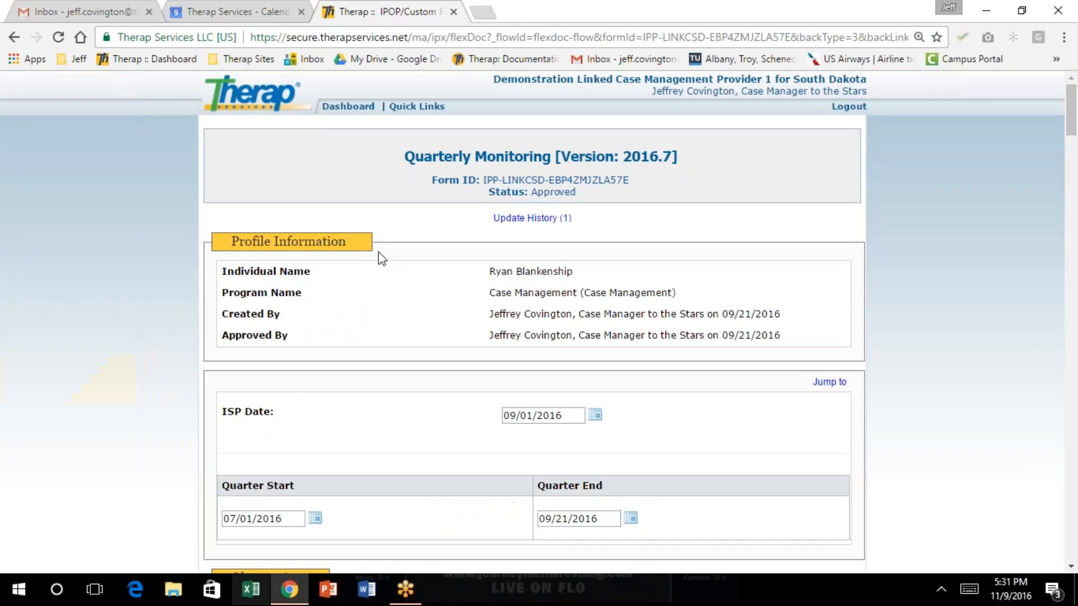
scroll(977, 366, "down", 4)
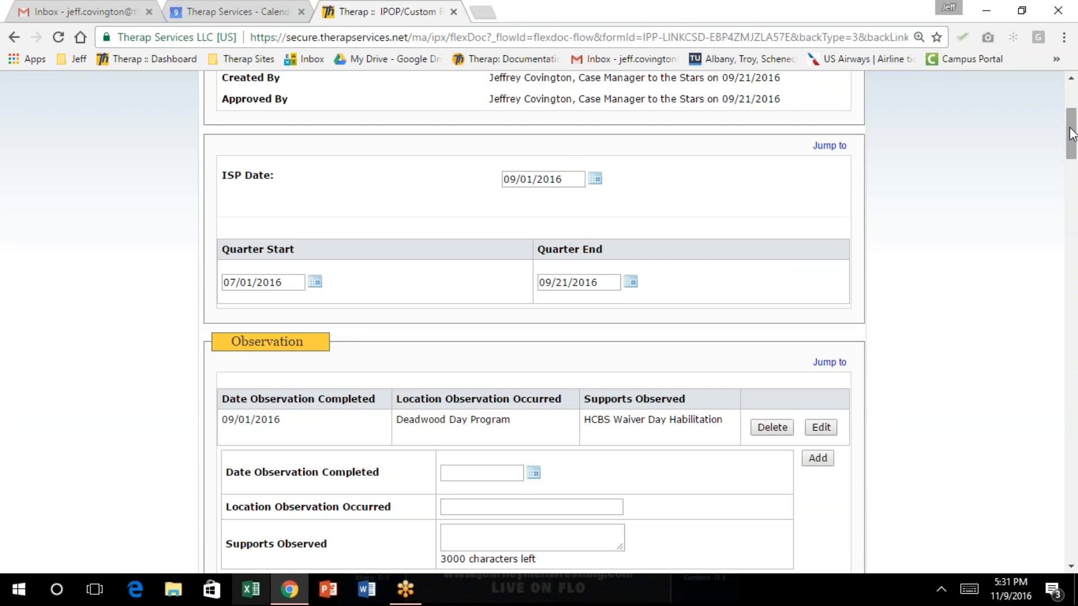
left_click_drag(1070, 137, 1047, 532)
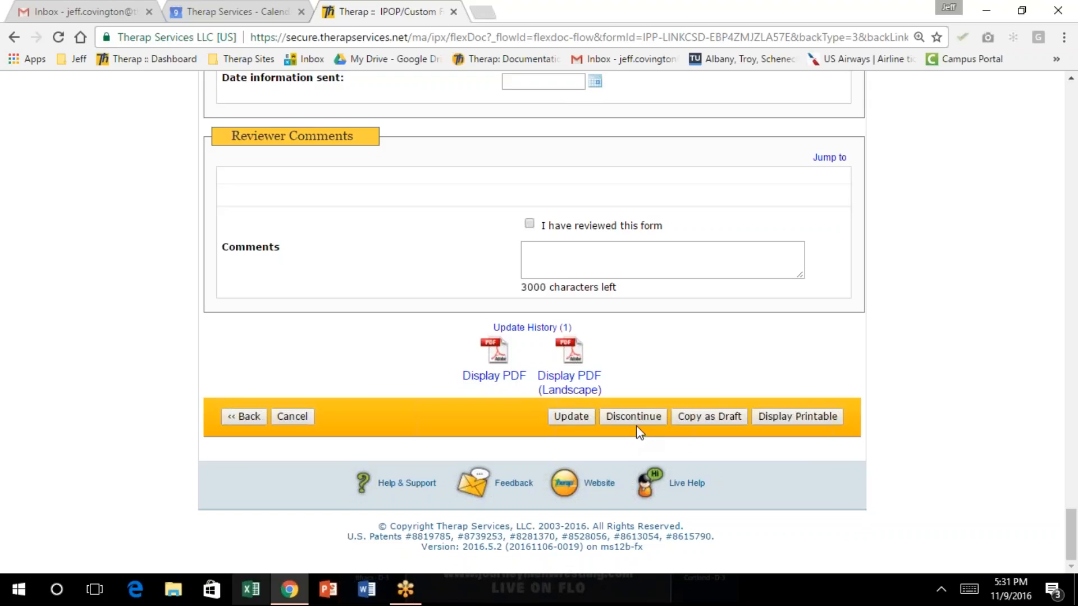
scroll(636, 425, "up", 3)
scroll(637, 427, "down", 3)
scroll(637, 427, "up", 2)
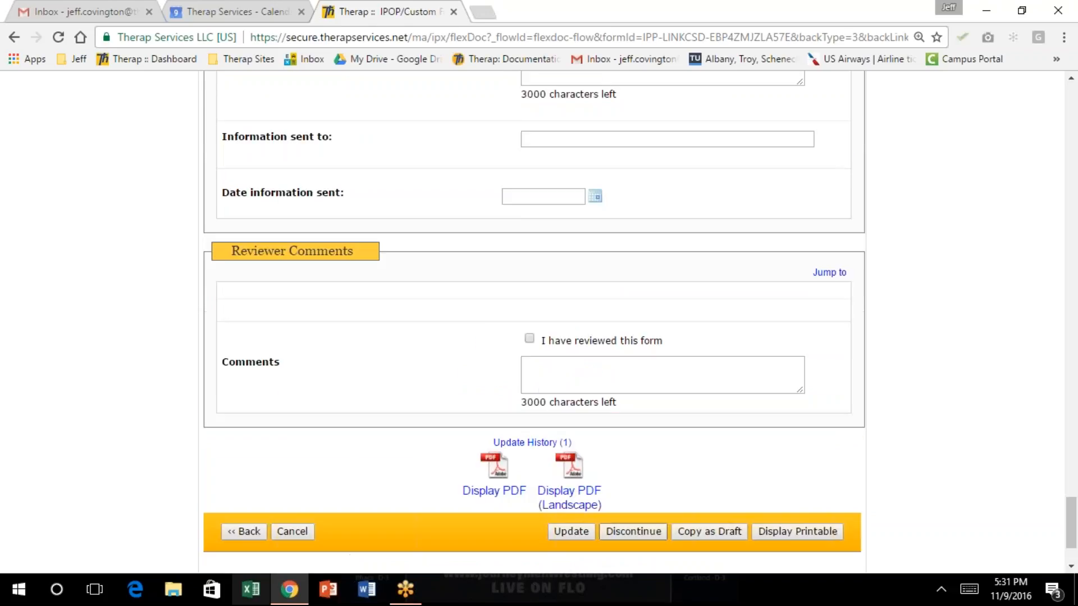
scroll(635, 426, "up", 2)
scroll(634, 426, "down", 4)
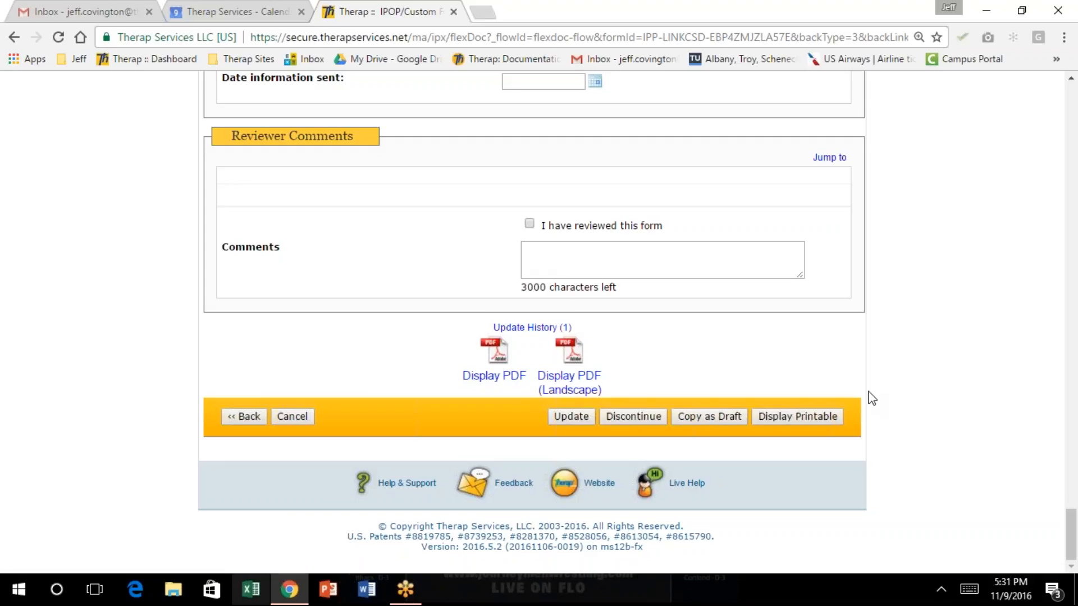
scroll(724, 379, "up", 1)
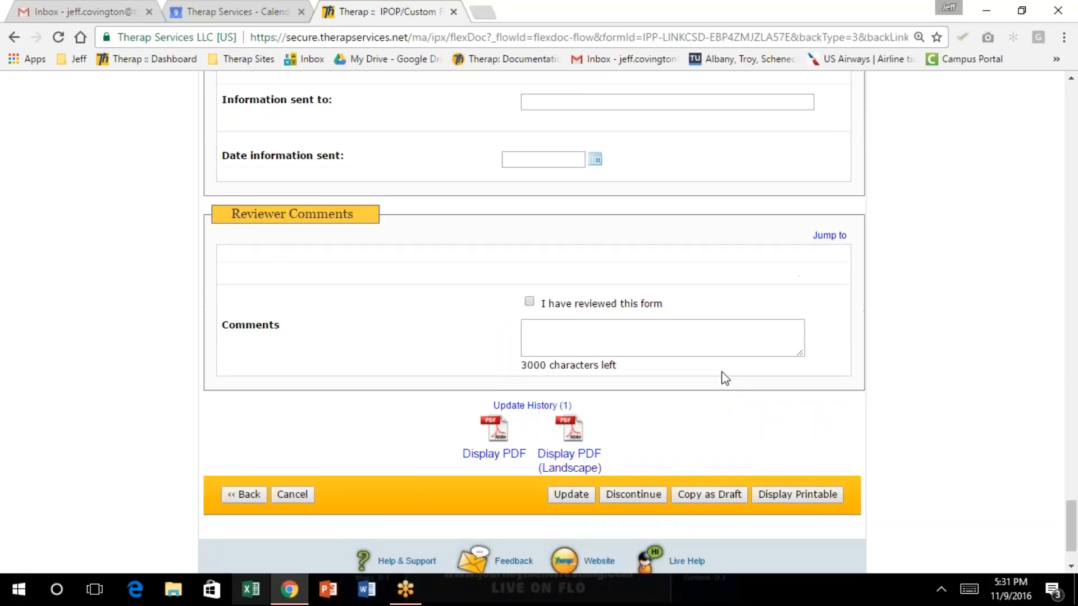
scroll(724, 379, "up", 2)
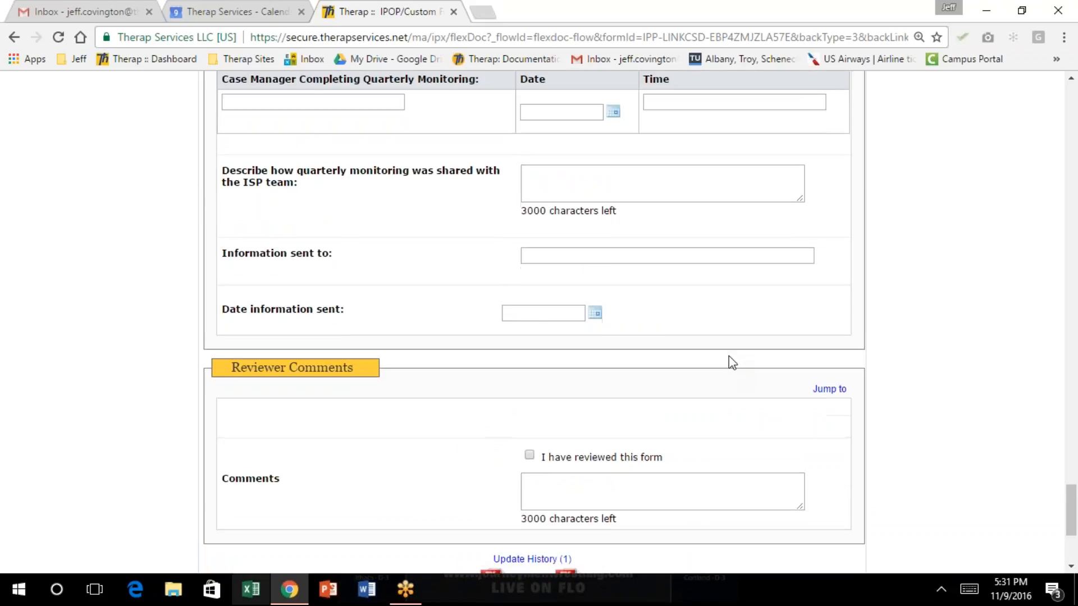
scroll(728, 361, "down", 3)
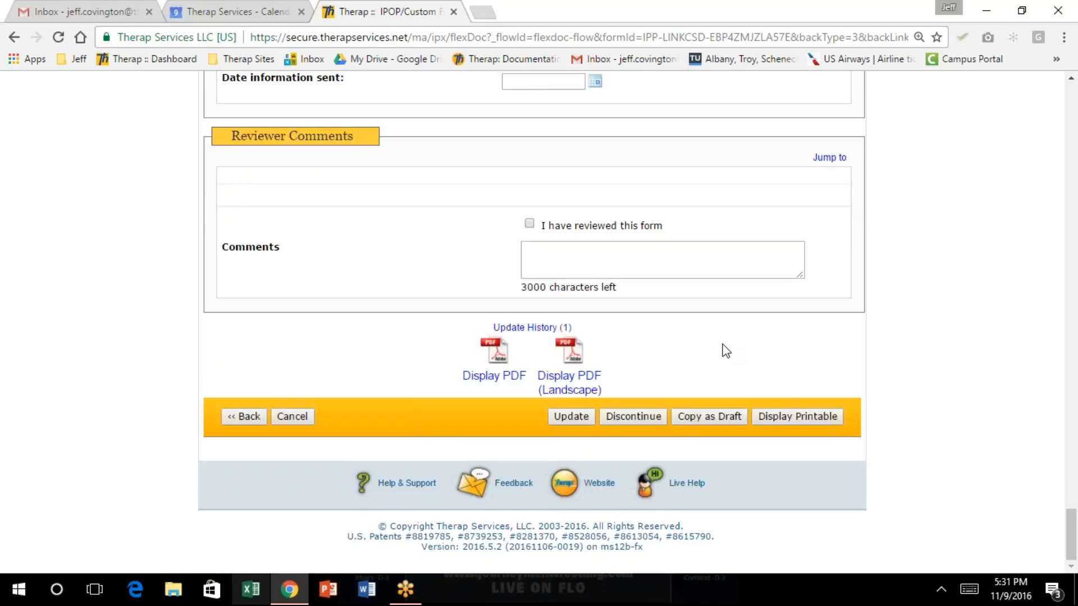
scroll(724, 351, "up", 2)
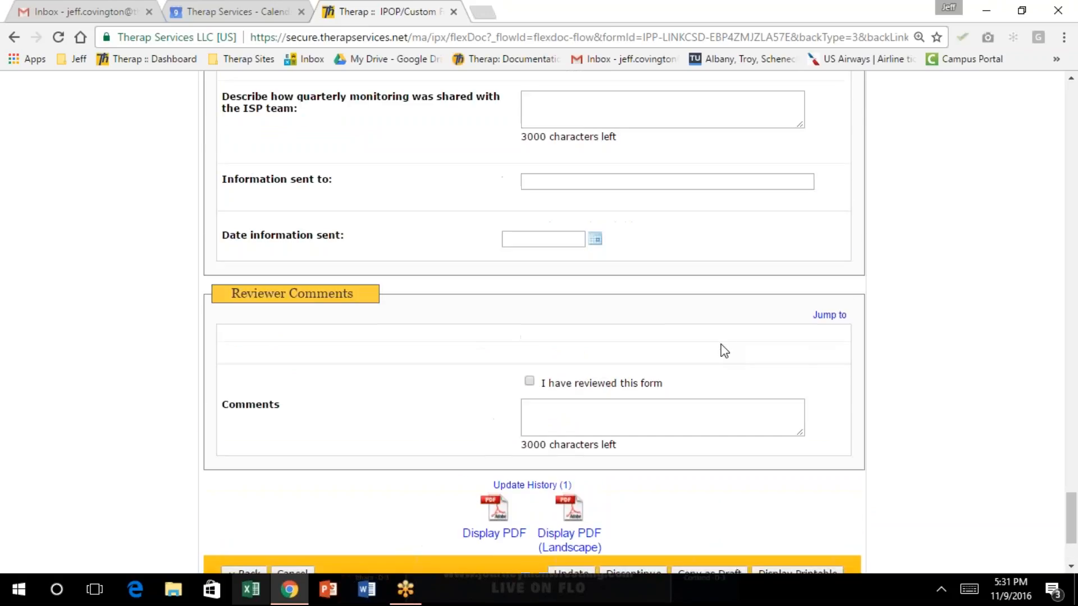
scroll(724, 349, "up", 2)
scroll(724, 349, "down", 2)
scroll(723, 348, "down", 2)
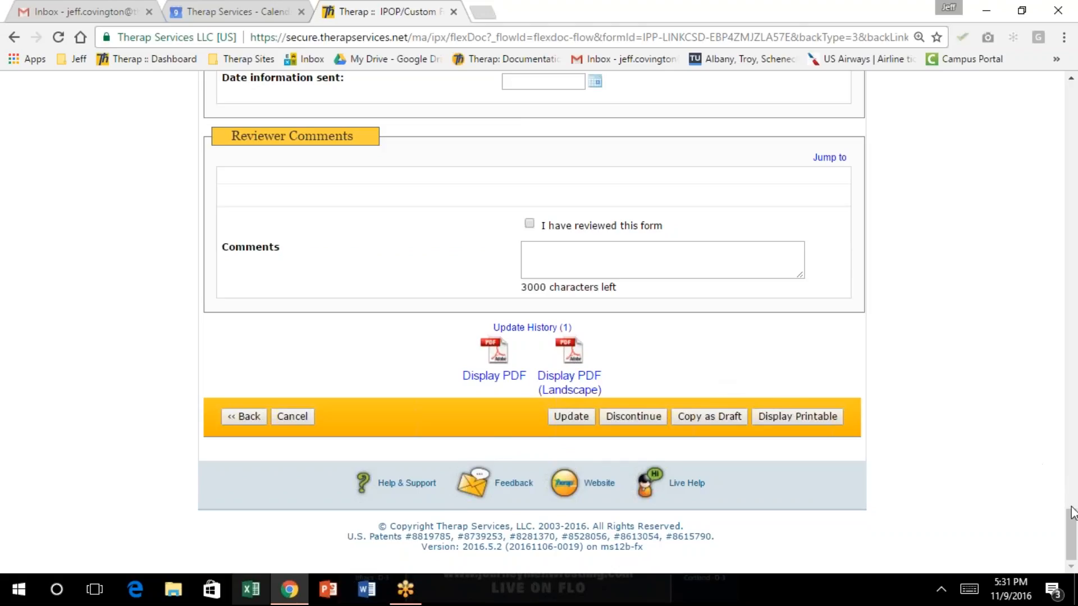
left_click_drag(1072, 511, 1008, 94)
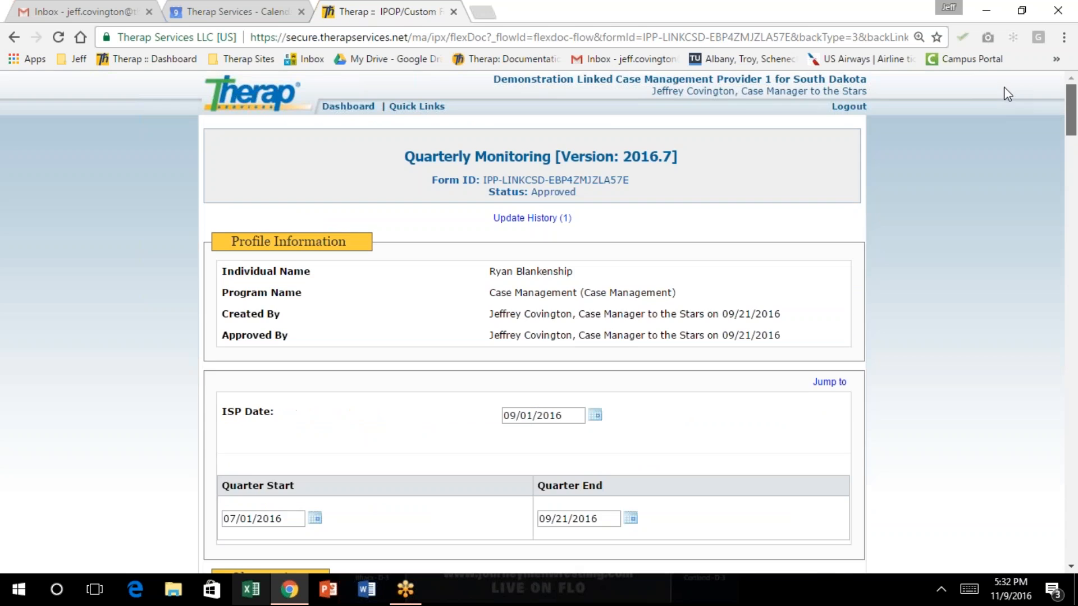
scroll(1003, 101, "down", 10)
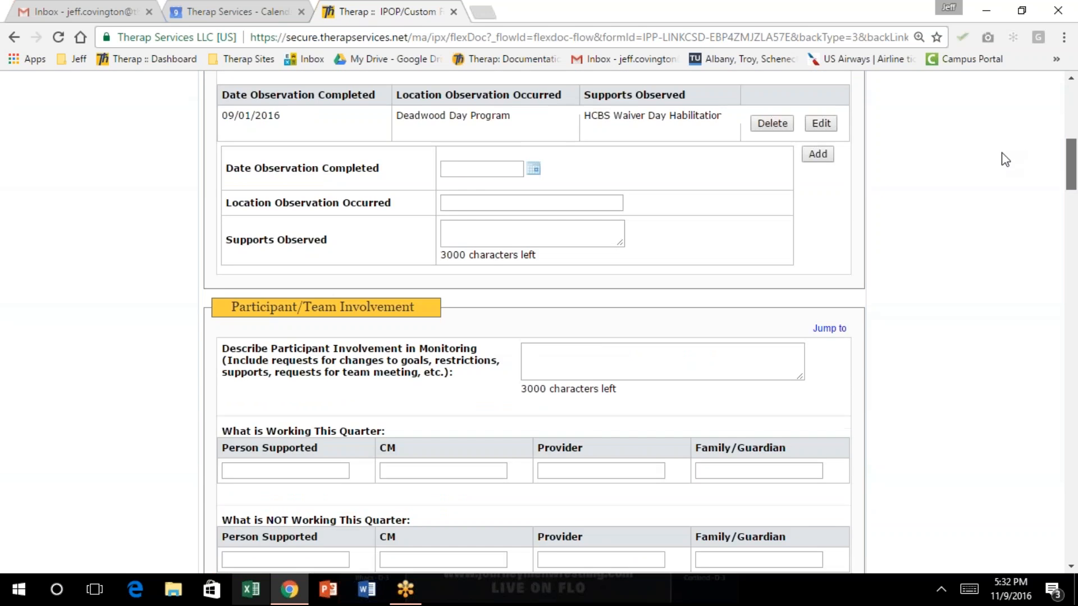
scroll(1010, 260, "down", 20)
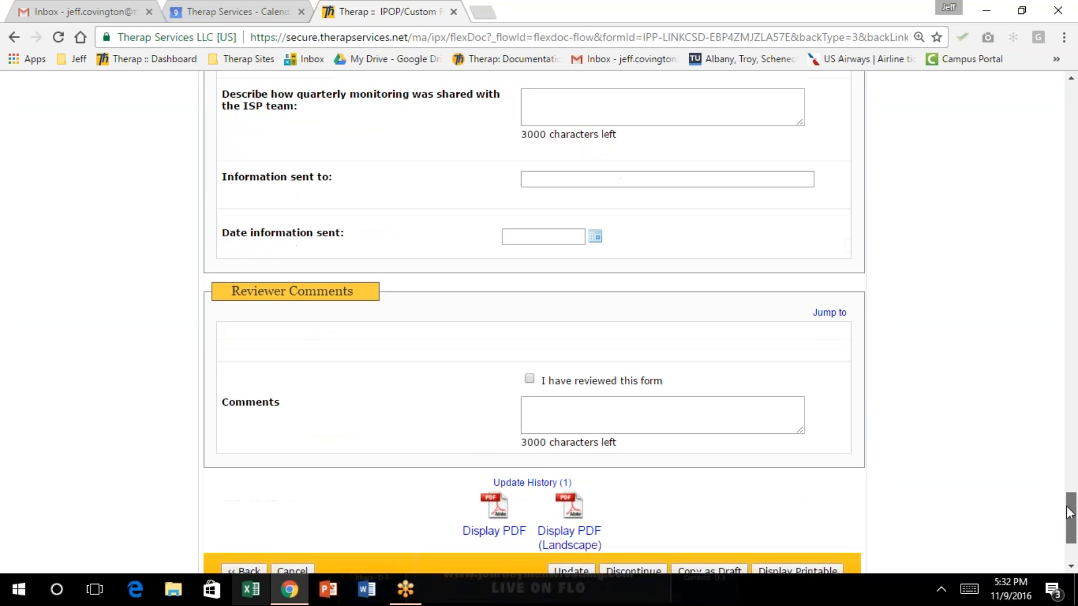
left_click_drag(1068, 513, 1034, 96)
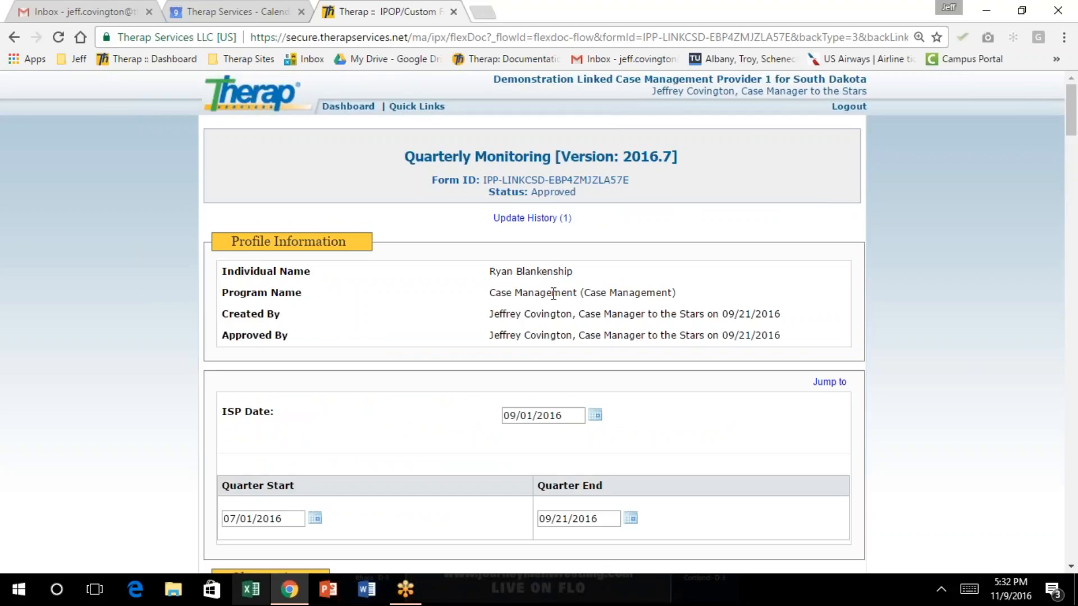
scroll(553, 293, "down", 3)
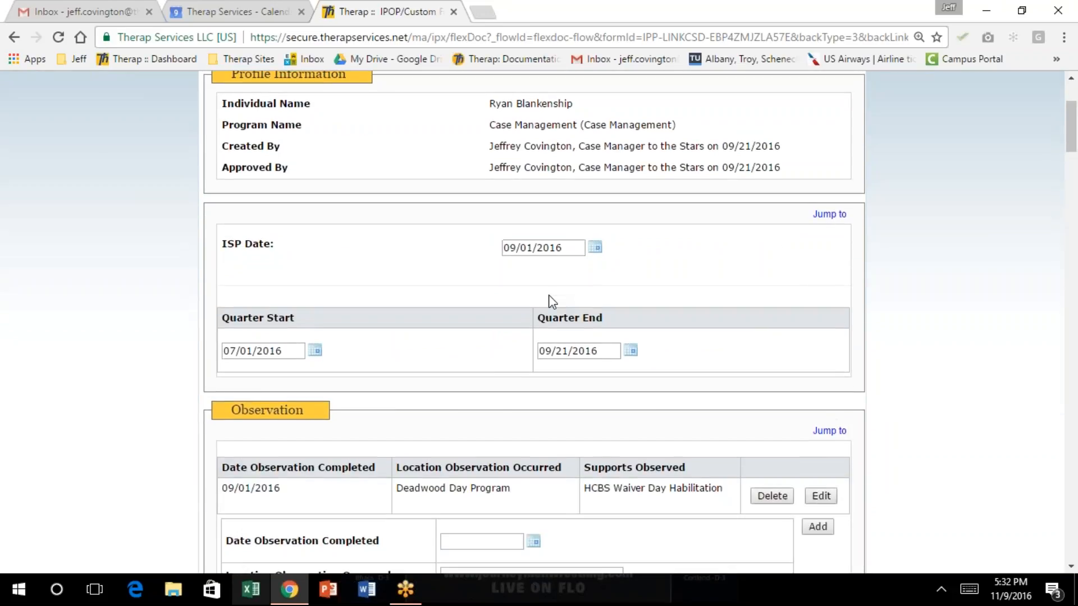
scroll(548, 299, "down", 1)
scroll(547, 296, "down", 1)
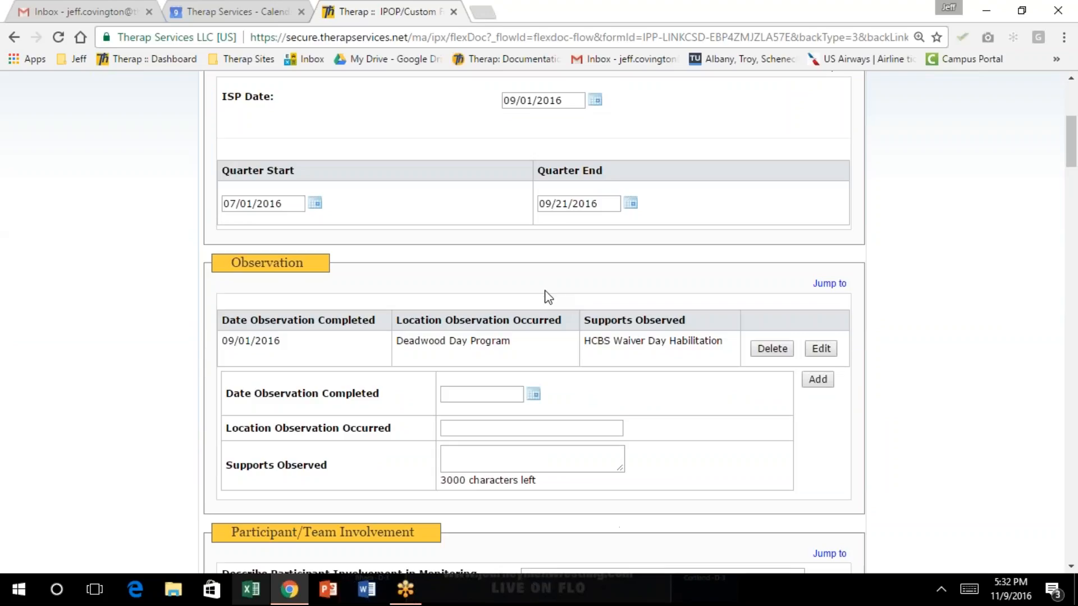
scroll(547, 296, "down", 1)
scroll(542, 296, "up", 1)
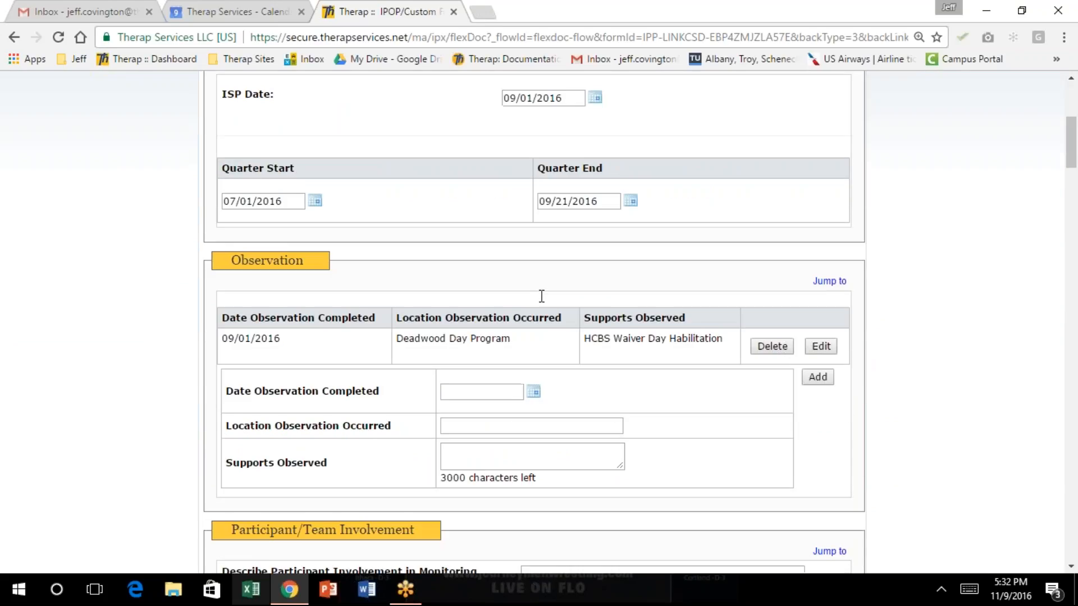
scroll(540, 300, "down", 1)
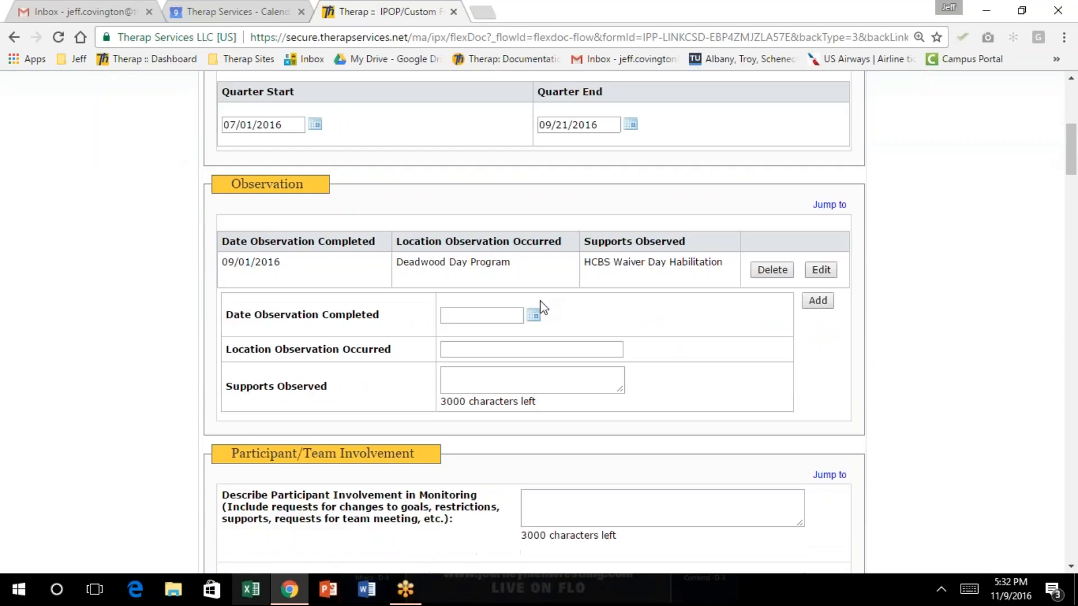
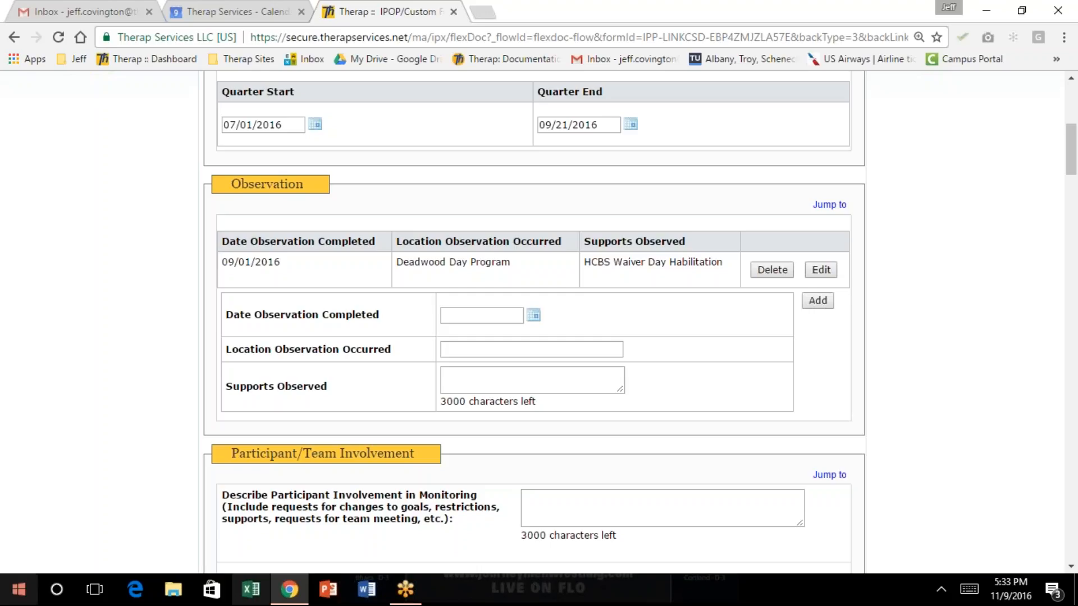
Step: Scroll down past Observation, Plan Implementation, Incident Analysis and Medical to the empty Reviewer Comments section
scroll(268, 409, "up", 4)
scroll(356, 385, "up", 3)
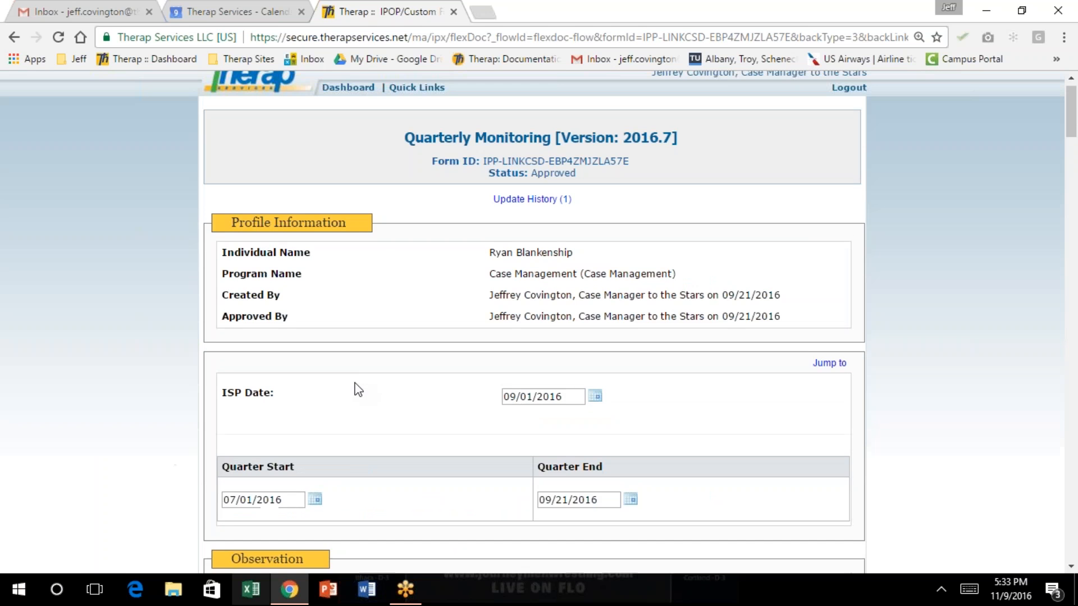
scroll(356, 385, "down", 6)
scroll(356, 380, "down", 10)
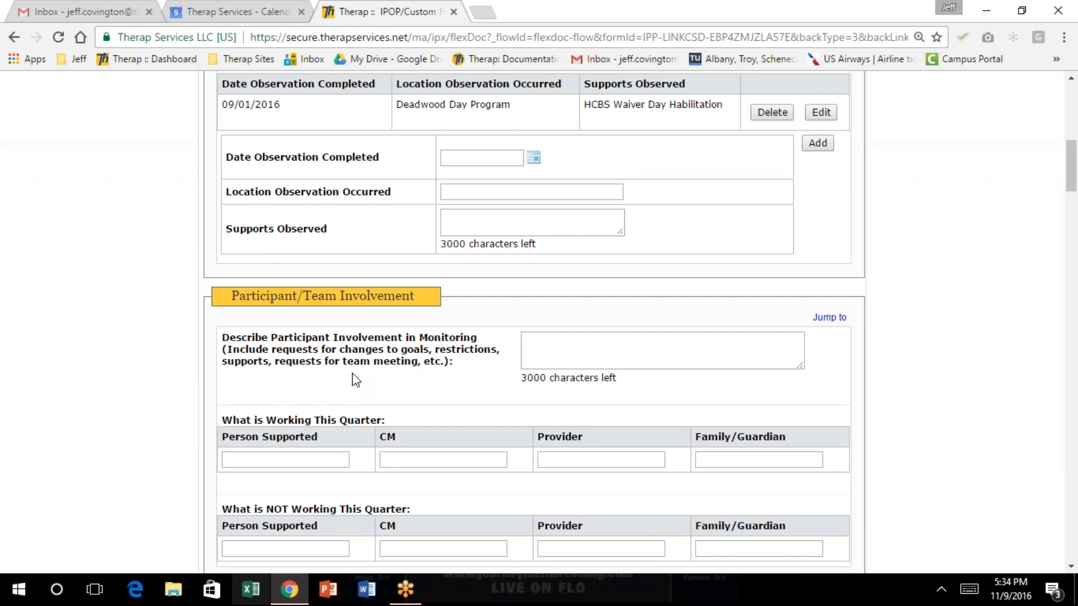
scroll(356, 380, "down", 9)
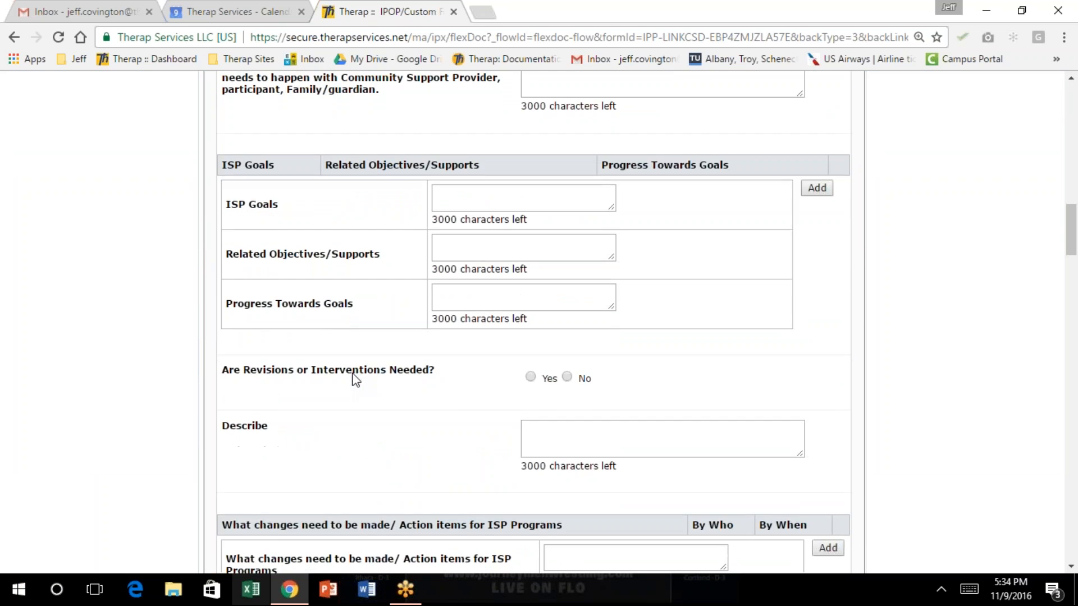
scroll(355, 380, "up", 15)
scroll(356, 380, "up", 8)
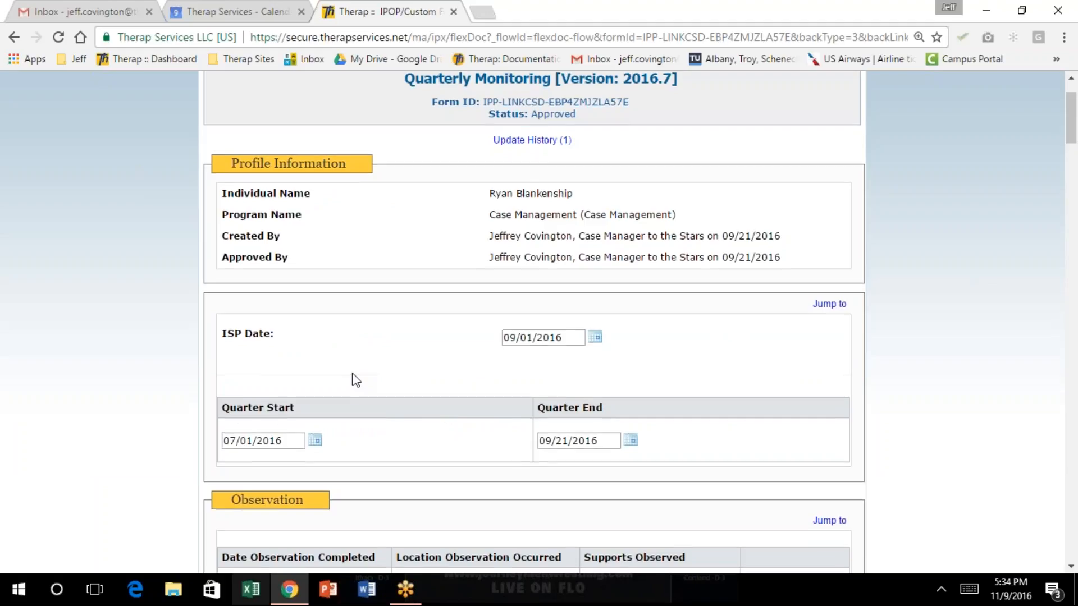
scroll(355, 379, "up", 2)
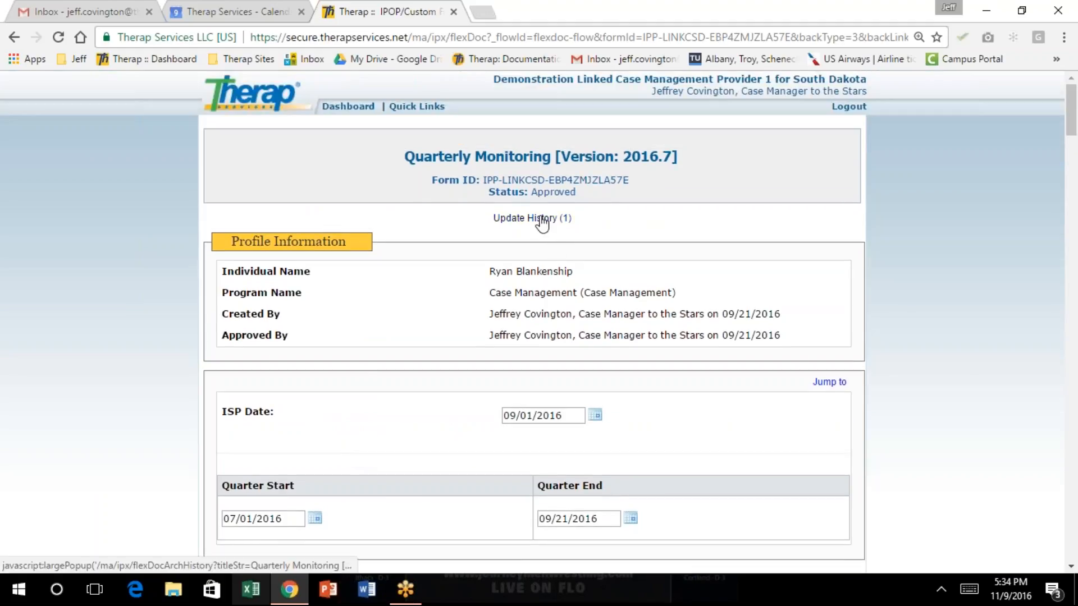
scroll(581, 260, "down", 19)
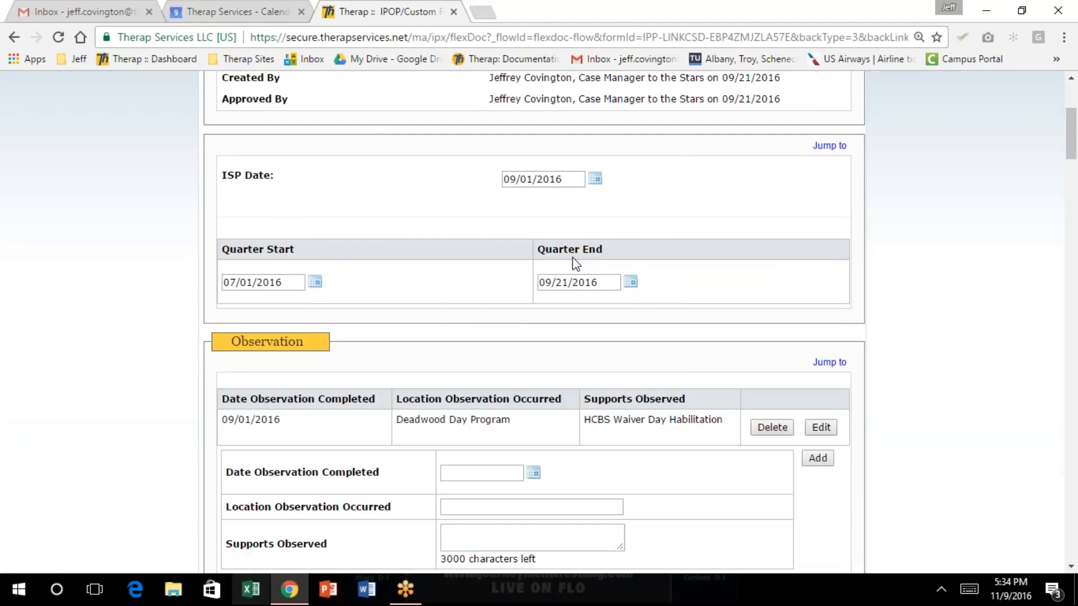
scroll(565, 257, "down", 16)
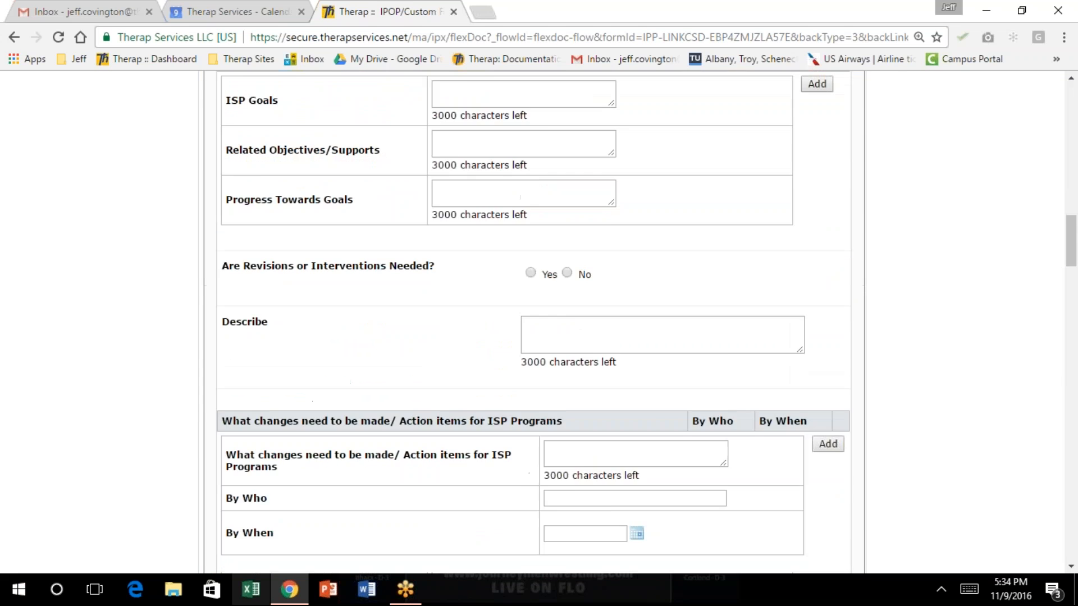
scroll(549, 258, "down", 14)
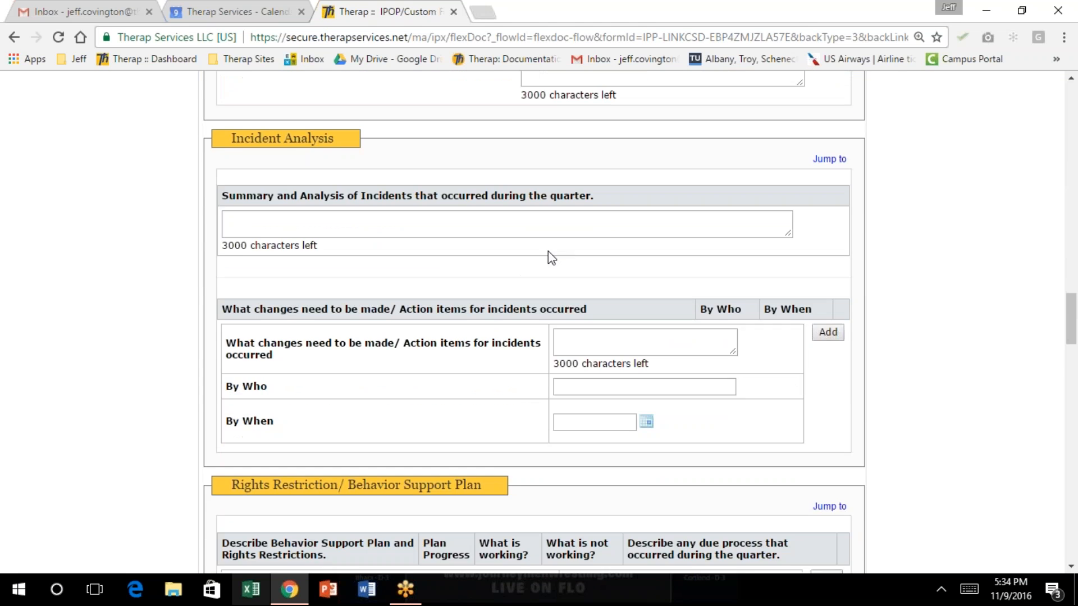
scroll(551, 261, "down", 15)
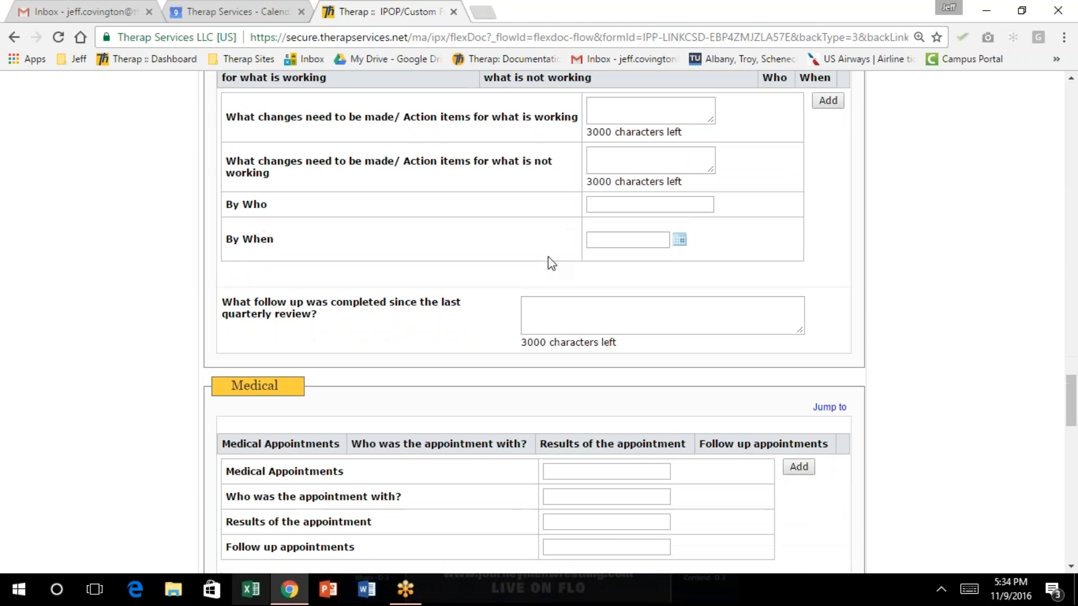
scroll(551, 261, "down", 11)
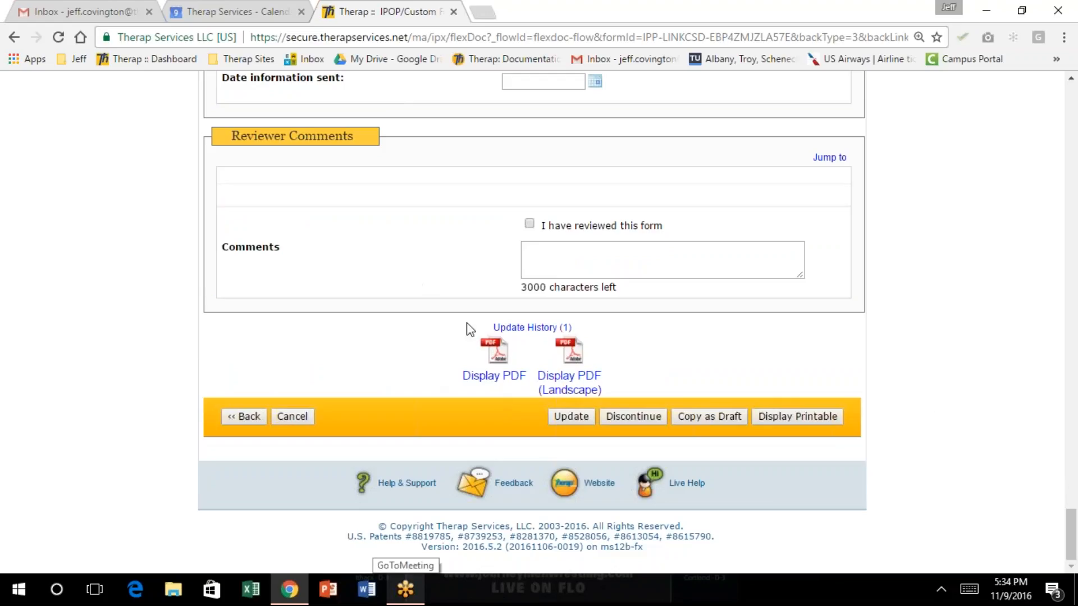
Step: Jump back to the form header showing ISP date 09/01/2016 and quarter 07/01/2016–09/21/2016
left_click_drag(1072, 530, 1059, 98)
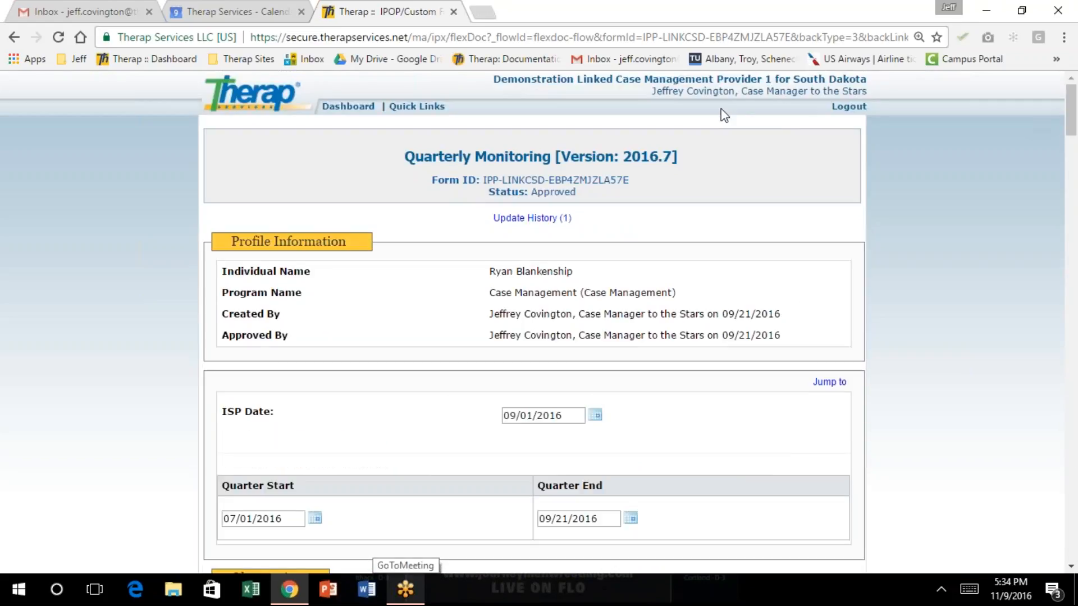
left_click(727, 15)
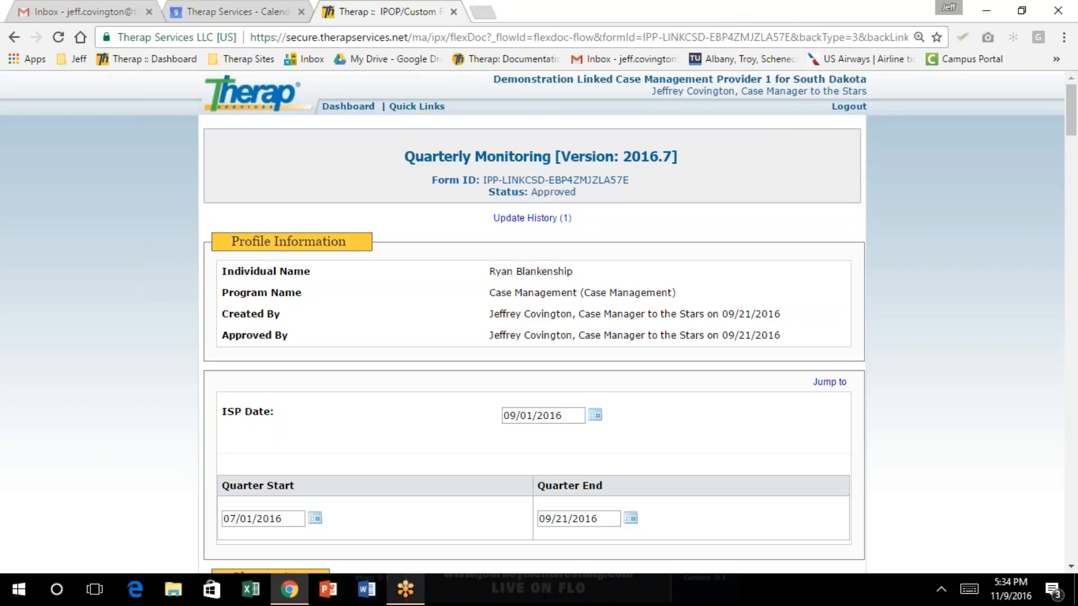